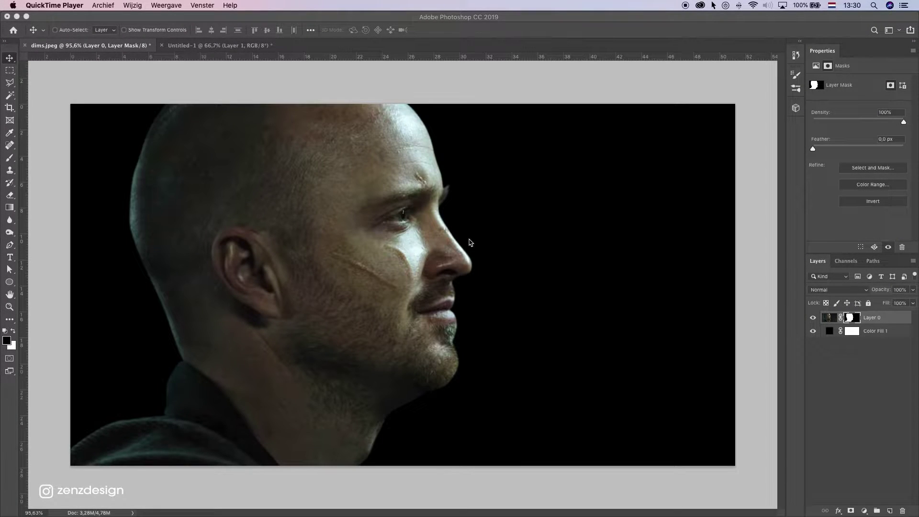
Switch to the Untitled-1 document and hide Layer 1 with the reference poster
{"action": "left_click", "coordinate": [158, 16]}
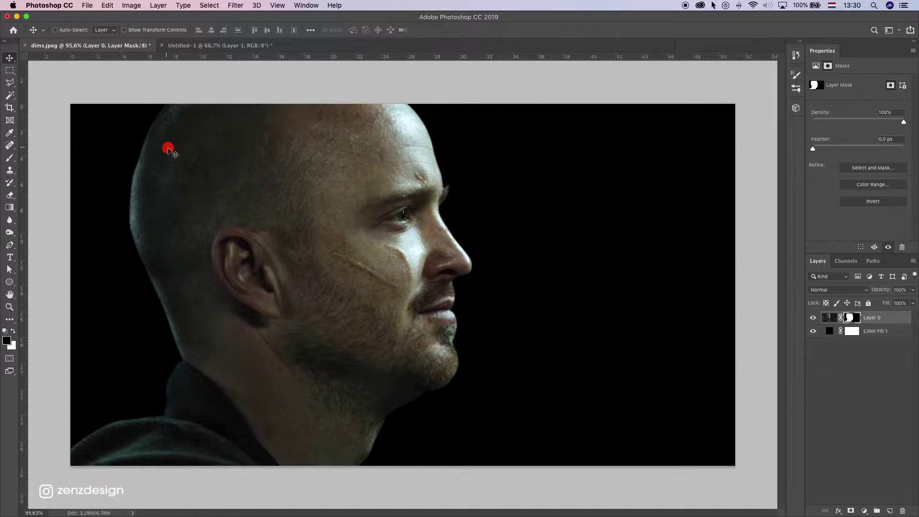
{"action": "left_click", "coordinate": [225, 45]}
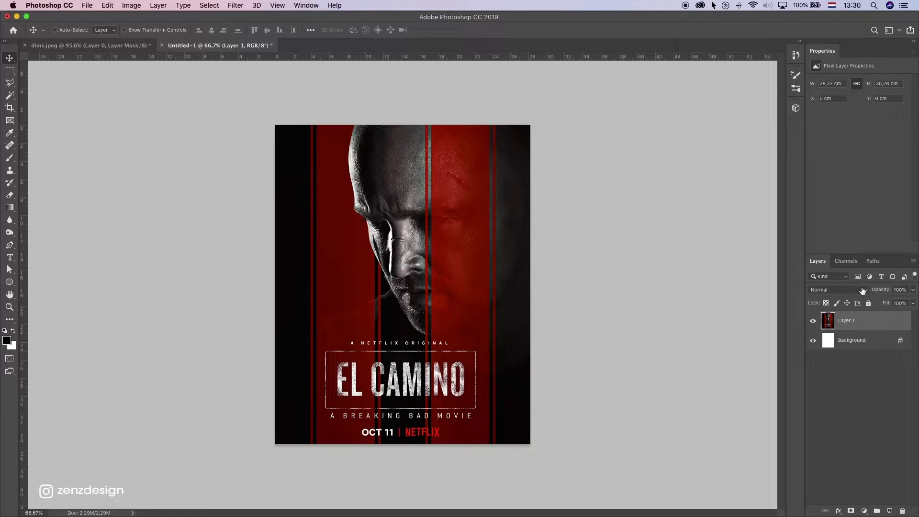
{"action": "left_click", "coordinate": [814, 321]}
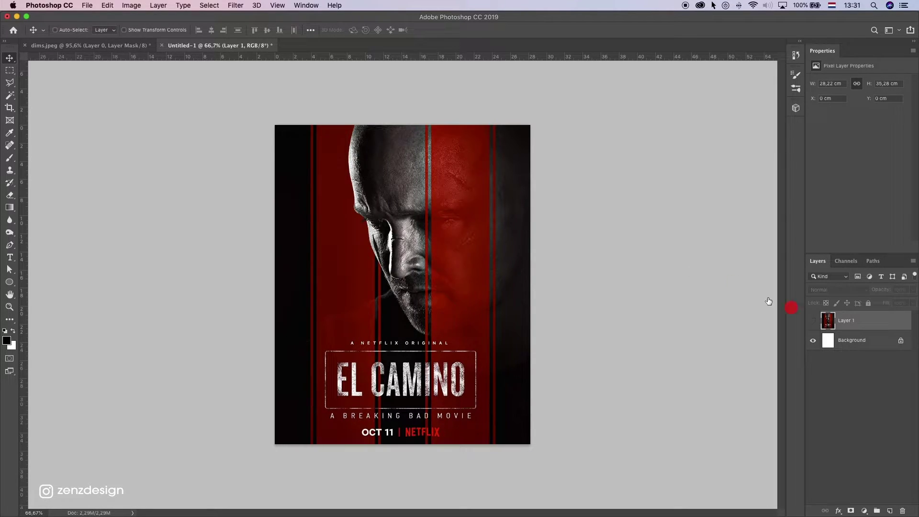
In dims.jpeg, apply the layer mask of Layer 0 permanently to the portrait
{"action": "left_click", "coordinate": [134, 45]}
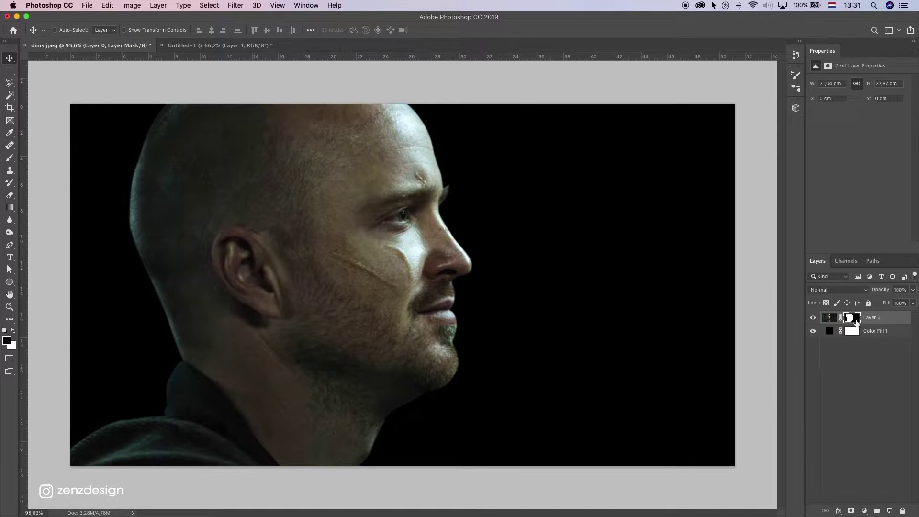
{"action": "right_click", "coordinate": [857, 323]}
{"action": "left_click", "coordinate": [886, 314]}
{"action": "left_click", "coordinate": [812, 317]}
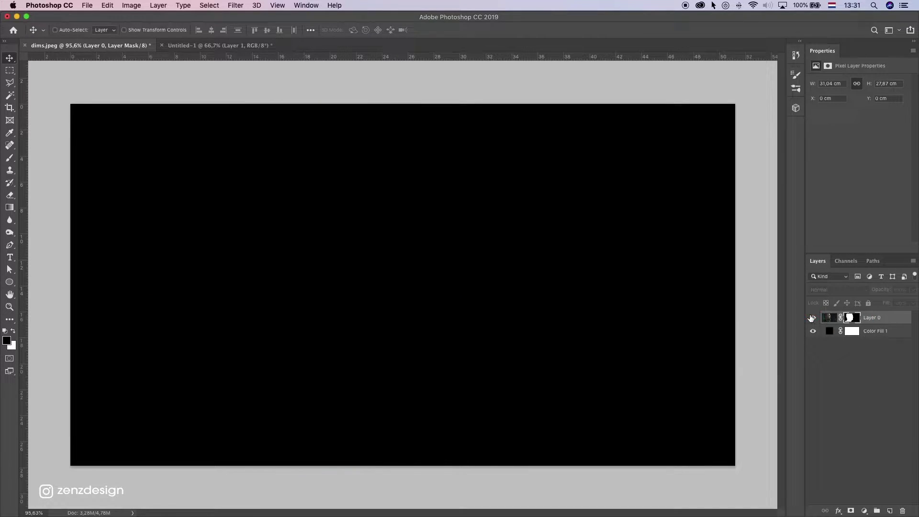
{"action": "left_click", "coordinate": [812, 317]}
{"action": "right_click", "coordinate": [854, 317]}
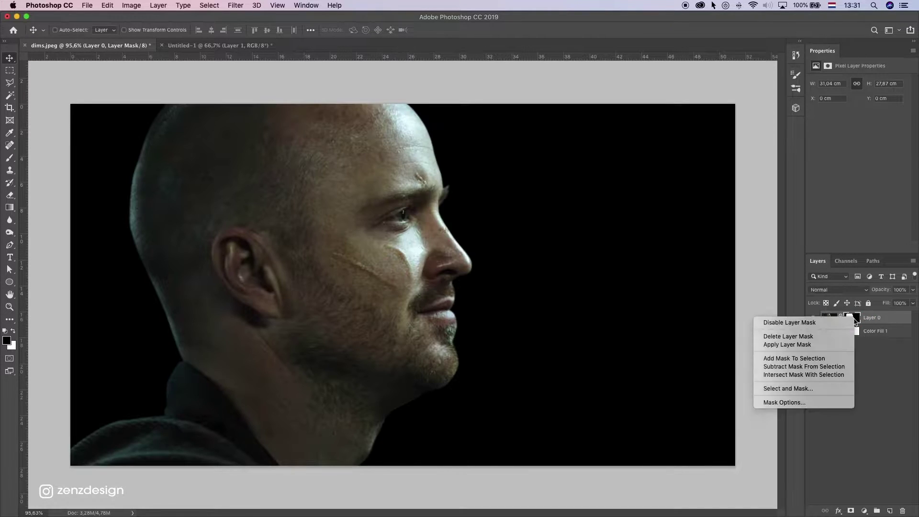
{"action": "left_click", "coordinate": [822, 345]}
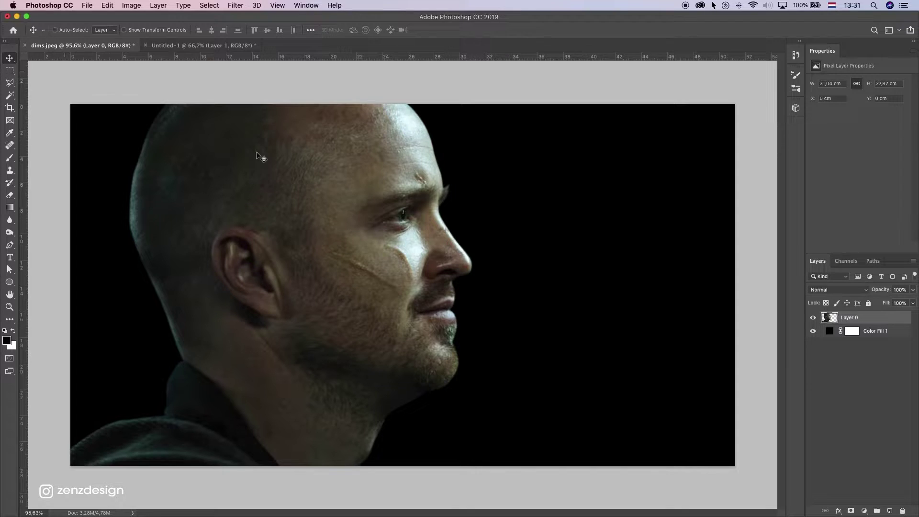
Copy the cut-out portrait into the Untitled-1 document and place it over the upper part of the canvas
{"action": "left_click_drag", "start_coordinate": [218, 59], "coordinate": [458, 220]}
{"action": "right_click", "coordinate": [843, 317]}
{"action": "left_click", "coordinate": [416, 190]}
{"action": "left_click_drag", "start_coordinate": [417, 191], "coordinate": [333, 212]}
Flip the portrait horizontally and shift it right so the face lies inside the canvas
{"action": "left_click", "coordinate": [107, 5]}
{"action": "mouse_move", "coordinate": [158, 227]}
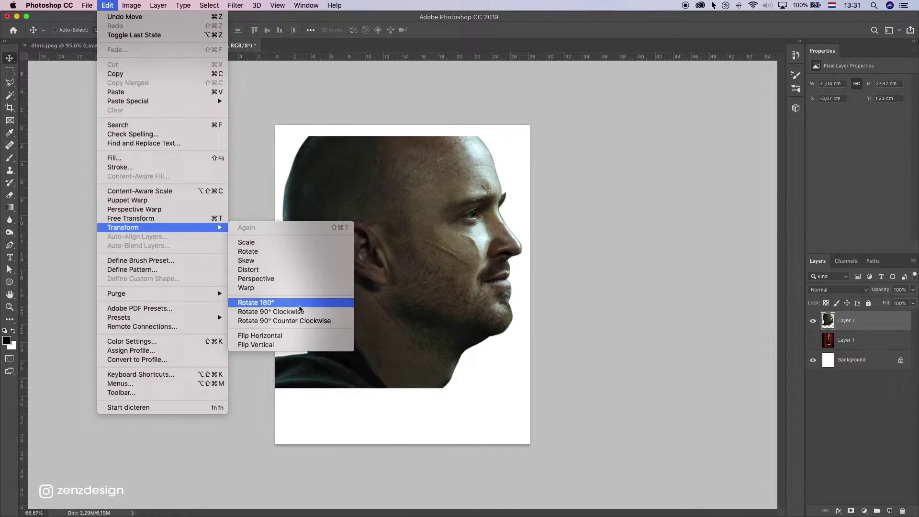
{"action": "left_click", "coordinate": [263, 335]}
{"action": "left_click_drag", "start_coordinate": [458, 194], "coordinate": [569, 203]}
Scale the portrait to 118%, rotate it about -14.7°, and position the face in the middle of the canvas
{"action": "key", "text": "super+t"}
{"action": "left_click_drag", "start_coordinate": [642, 175], "coordinate": [629, 153]}
{"action": "left_click_drag", "start_coordinate": [594, 127], "coordinate": [616, 101]}
{"action": "left_click_drag", "start_coordinate": [479, 201], "coordinate": [492, 189]}
{"action": "left_click_drag", "start_coordinate": [279, 229], "coordinate": [278, 255]}
{"action": "left_click_drag", "start_coordinate": [452, 247], "coordinate": [464, 222]}
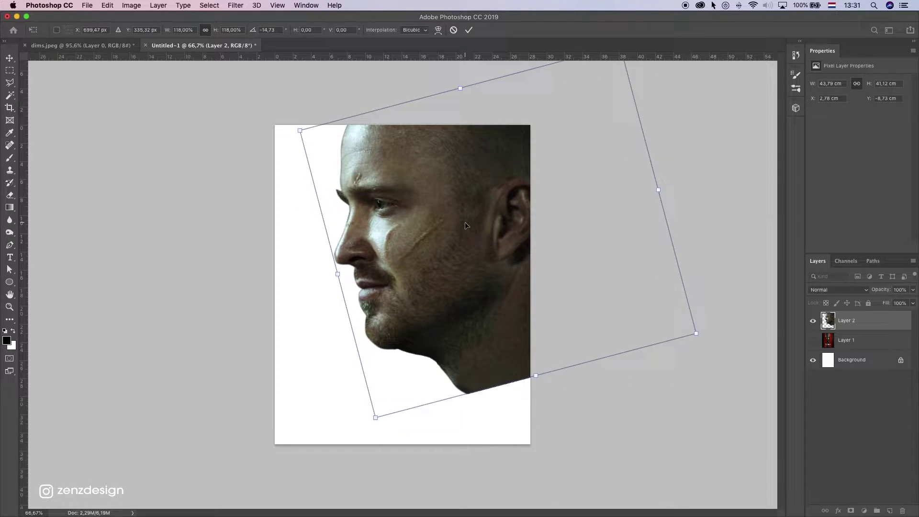
{"action": "key", "text": "Return"}
Fill the Background layer with black and reselect the portrait layer
{"action": "left_click", "coordinate": [861, 360]}
{"action": "key", "text": "alt+BackSpace"}
{"action": "left_click", "coordinate": [873, 325]}
{"action": "left_click", "coordinate": [864, 510]}
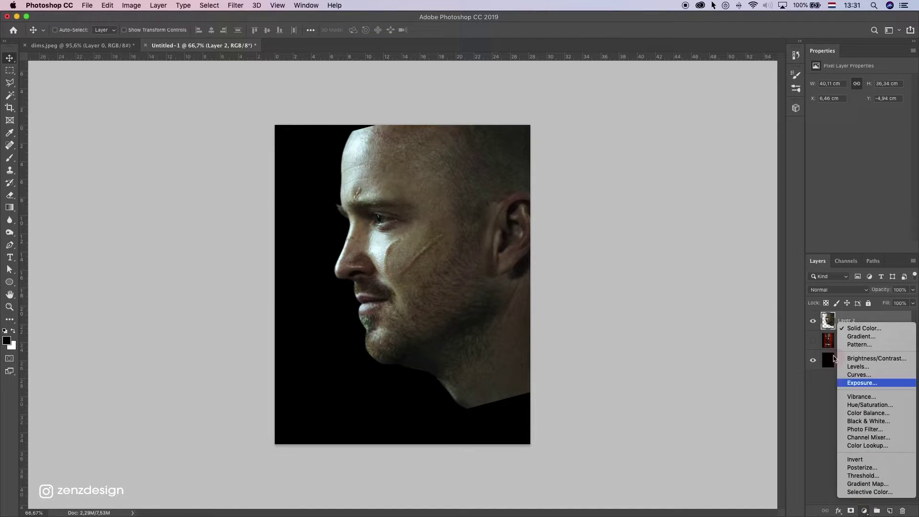
{"action": "left_click", "coordinate": [819, 314]}
Move the portrait up until the forehead's cut edge leaves the canvas, and convert its layer to a smart object
{"action": "left_click_drag", "start_coordinate": [441, 246], "coordinate": [441, 238]}
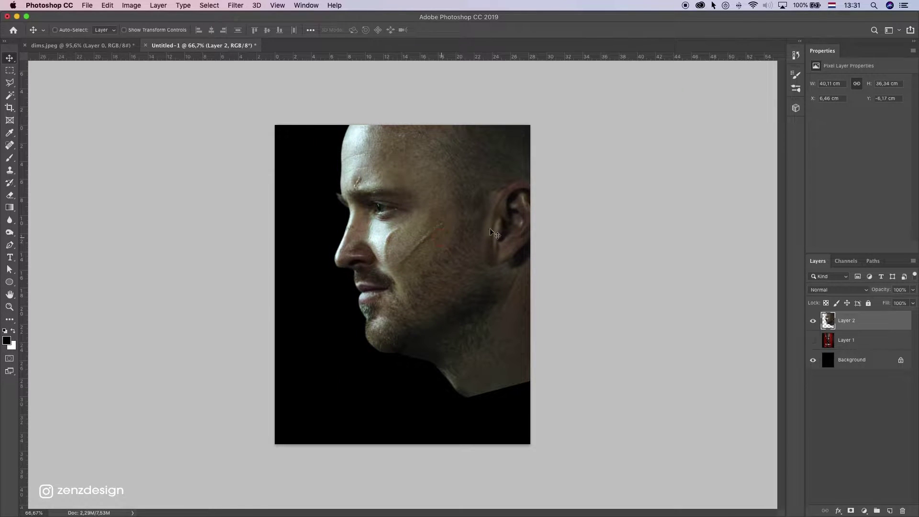
{"action": "right_click", "coordinate": [855, 324]}
{"action": "left_click", "coordinate": [776, 230]}
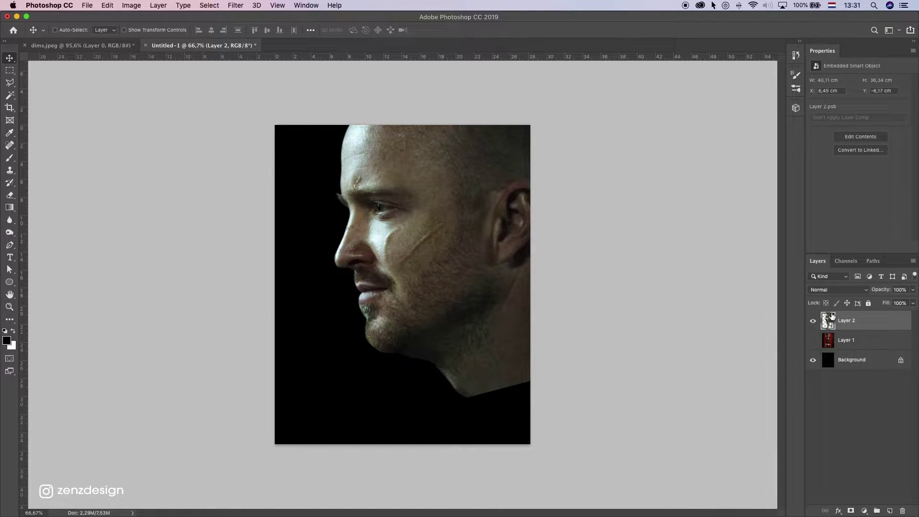
{"action": "key", "text": "super+u"}
{"action": "left_click_drag", "start_coordinate": [437, 210], "coordinate": [407, 210]}
{"action": "left_click_drag", "start_coordinate": [453, 123], "coordinate": [650, 112]}
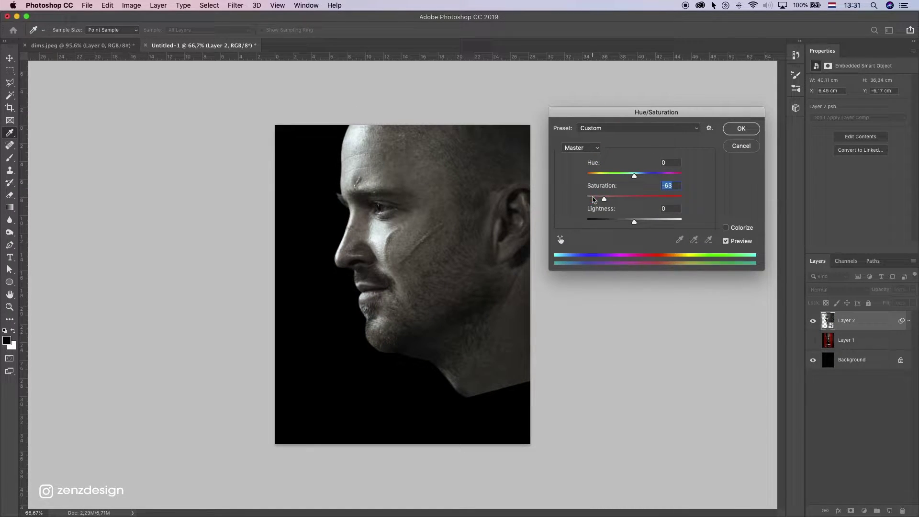
{"action": "key", "text": "Escape"}
Add a Black & White adjustment layer above the portrait with the Blue Filter preset
{"action": "left_click", "coordinate": [863, 511]}
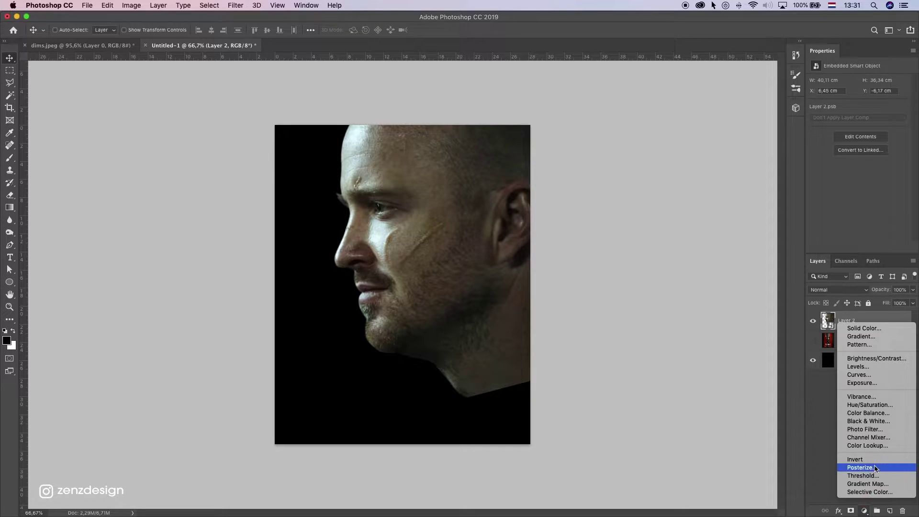
{"action": "left_click", "coordinate": [887, 421]}
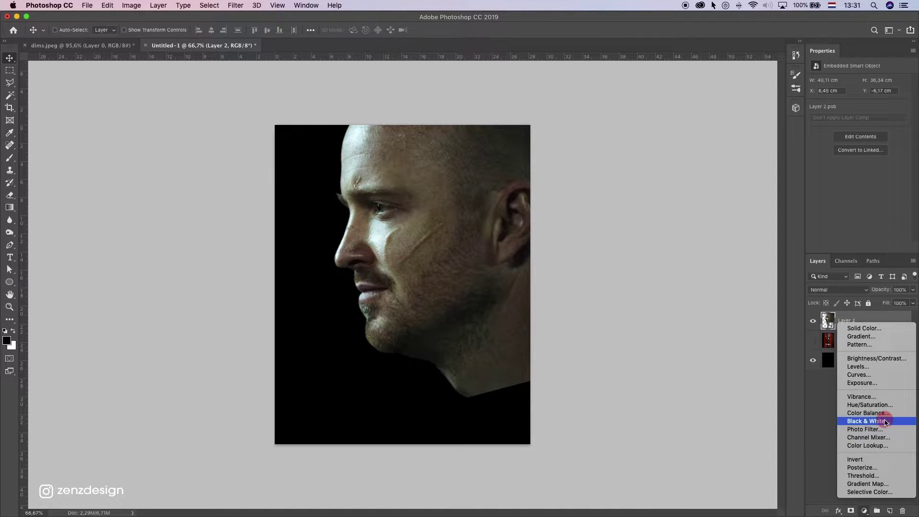
{"action": "left_click", "coordinate": [850, 85]}
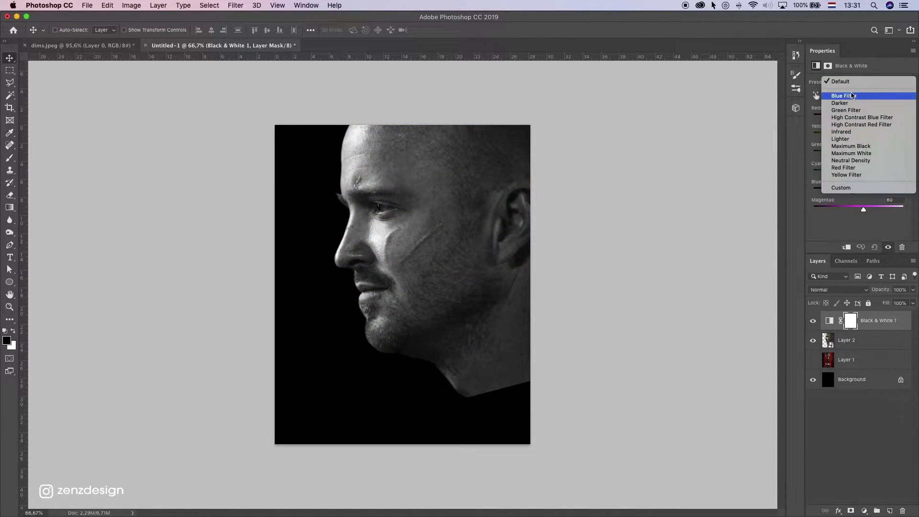
{"action": "left_click", "coordinate": [852, 95]}
Compare the Black & White presets from Darker through Maximum Black and return to Blue Filter
{"action": "left_click", "coordinate": [850, 83]}
{"action": "left_click", "coordinate": [847, 89]}
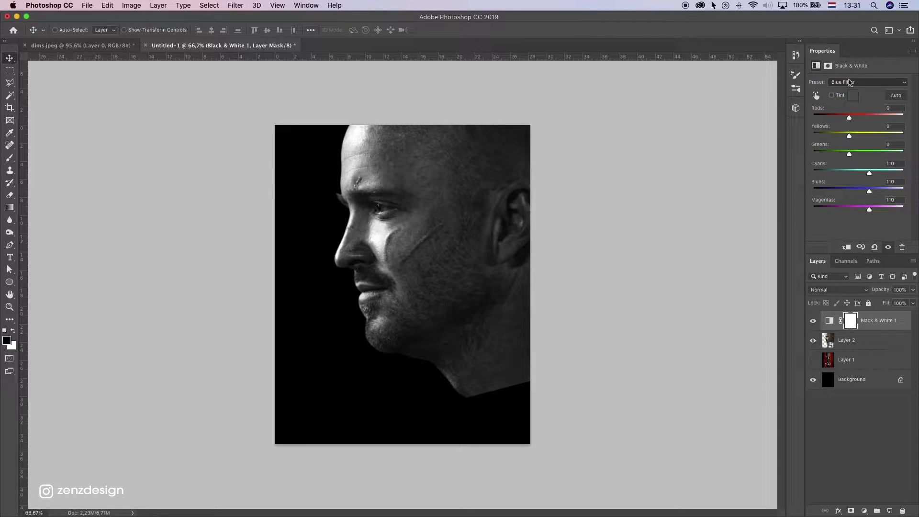
{"action": "left_click", "coordinate": [847, 84]}
{"action": "left_click", "coordinate": [850, 89]}
{"action": "left_click", "coordinate": [849, 82]}
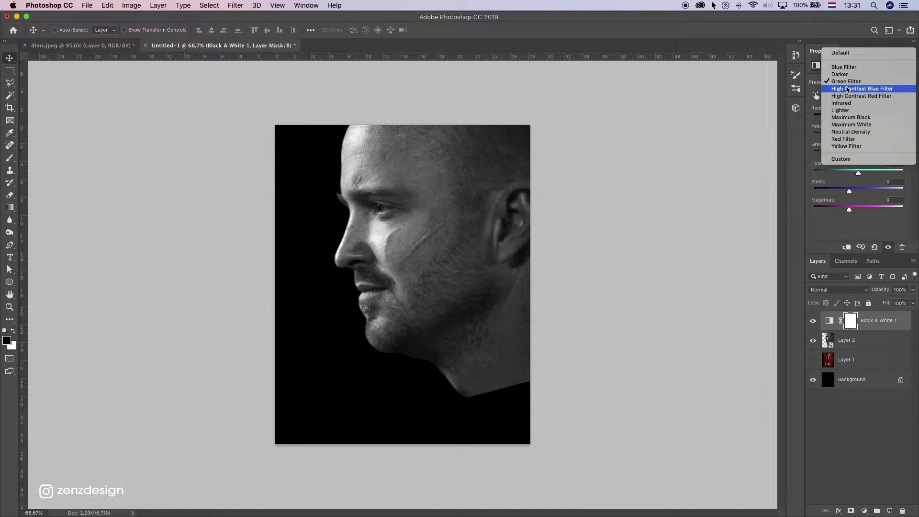
{"action": "left_click", "coordinate": [850, 89]}
{"action": "left_click", "coordinate": [846, 83]}
{"action": "left_click", "coordinate": [847, 89]}
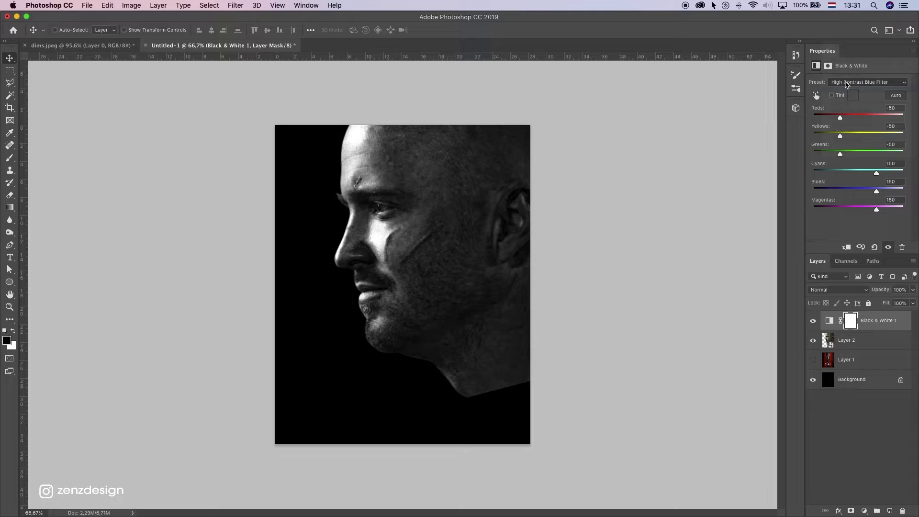
{"action": "left_click", "coordinate": [847, 88]}
{"action": "left_click", "coordinate": [847, 89]}
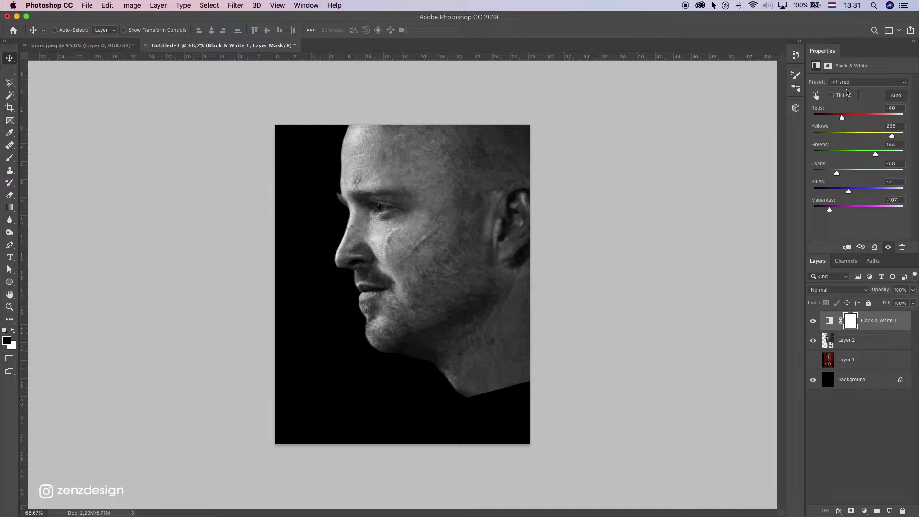
{"action": "left_click", "coordinate": [847, 84]}
{"action": "left_click", "coordinate": [847, 89]}
{"action": "left_click", "coordinate": [848, 83]}
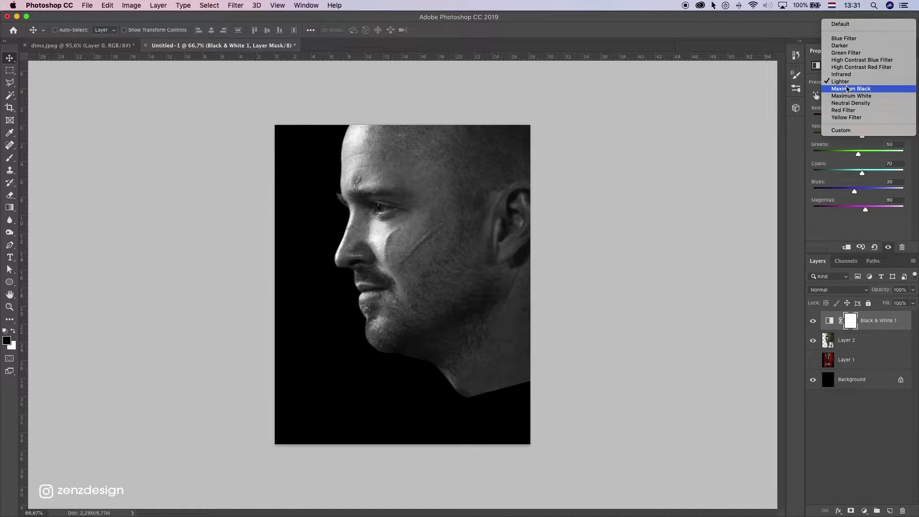
{"action": "left_click", "coordinate": [848, 88]}
{"action": "left_click", "coordinate": [848, 82]}
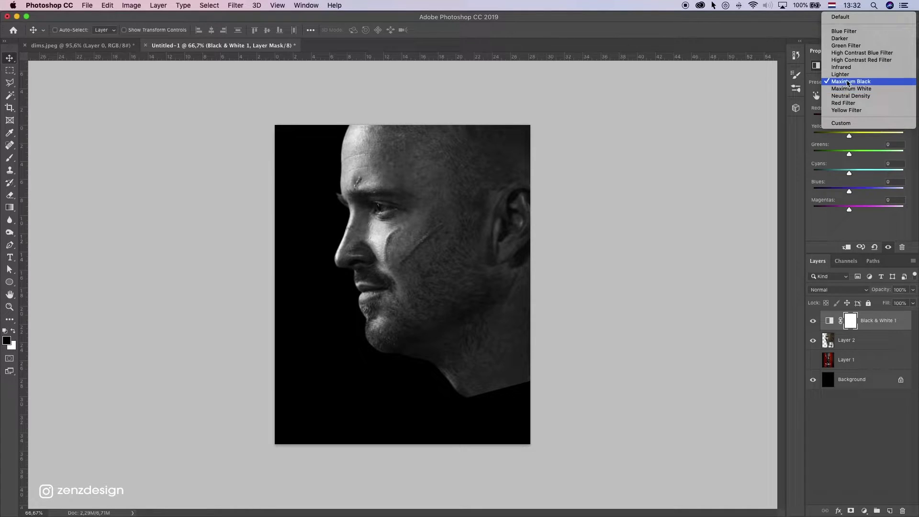
{"action": "left_click", "coordinate": [731, 125]}
{"action": "left_click", "coordinate": [843, 82]}
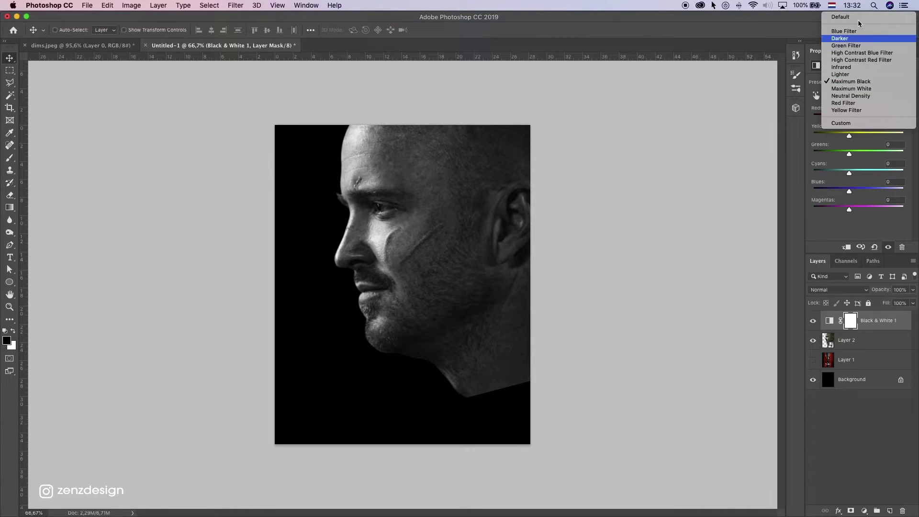
{"action": "left_click", "coordinate": [844, 23]}
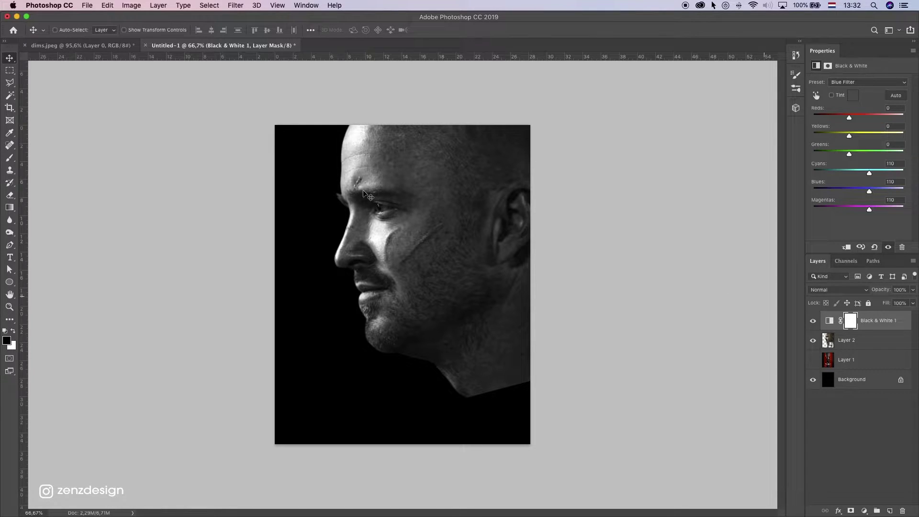
Shift the portrait slightly right and enlarge it a little, keeping the forehead's cut edge above the canvas
{"action": "left_click", "coordinate": [858, 340]}
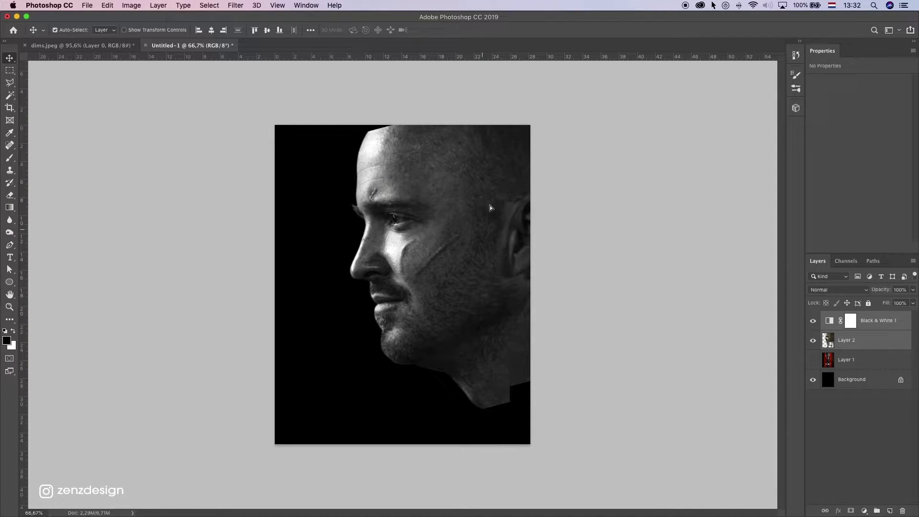
{"action": "mouse_move", "coordinate": [484, 217]}
{"action": "left_mouse_down"}
{"action": "mouse_move", "coordinate": [500, 229]}
{"action": "mouse_move", "coordinate": [494, 210]}
{"action": "left_mouse_up"}
{"action": "key", "text": "ctrl+t"}
{"action": "left_click_drag", "start_coordinate": [425, 407], "coordinate": [441, 382]}
{"action": "key", "text": "Return"}
Apply a Camera Raw filter to the portrait with sharpening amount 94 and luminance noise reduction 15
{"action": "scroll", "coordinate": [396, 264], "scroll_direction": "up", "scroll_amount": 1}
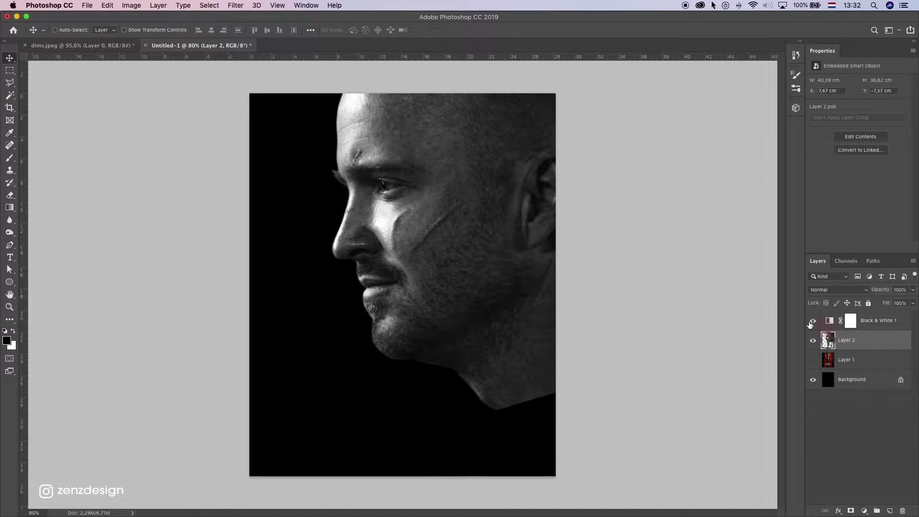
{"action": "left_click", "coordinate": [306, 5]}
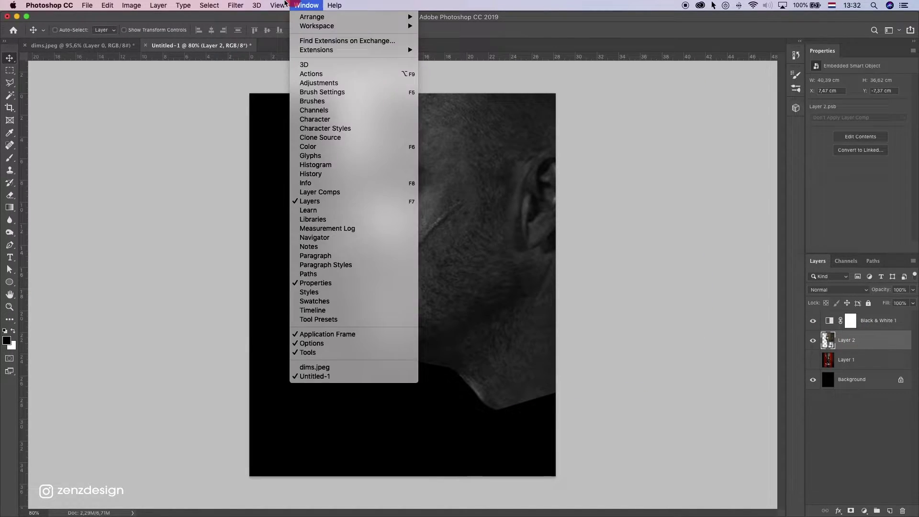
{"action": "left_click", "coordinate": [285, 64]}
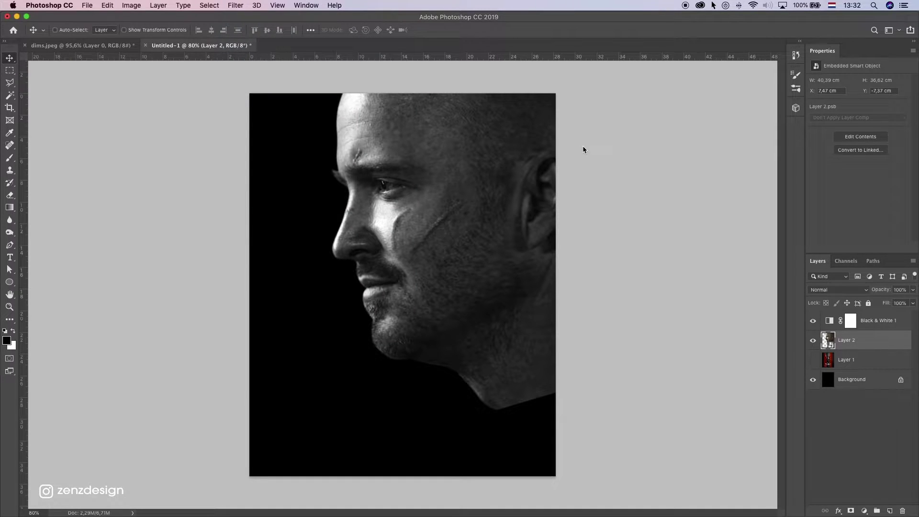
{"action": "key", "text": "super+shift+a"}
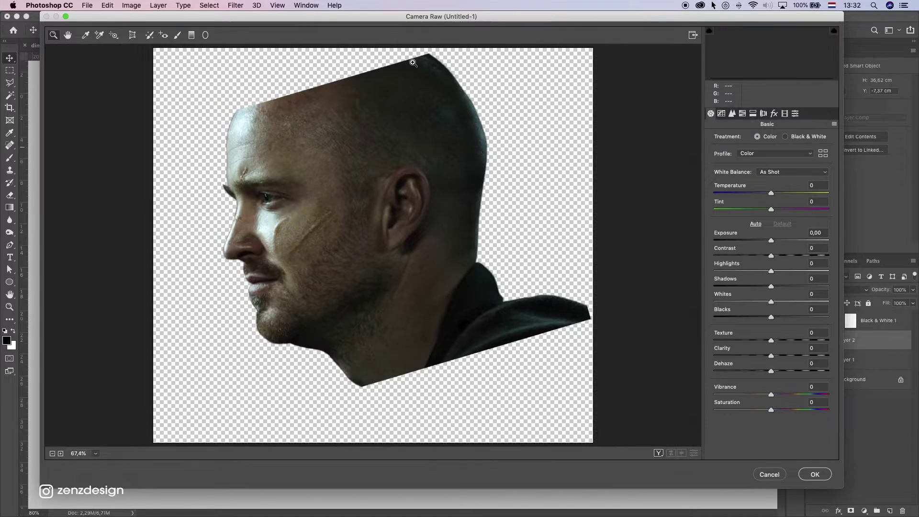
{"action": "left_click", "coordinate": [737, 114]}
{"action": "left_click_drag", "start_coordinate": [733, 154], "coordinate": [786, 154]}
{"action": "left_click_drag", "start_coordinate": [752, 235], "coordinate": [732, 236]}
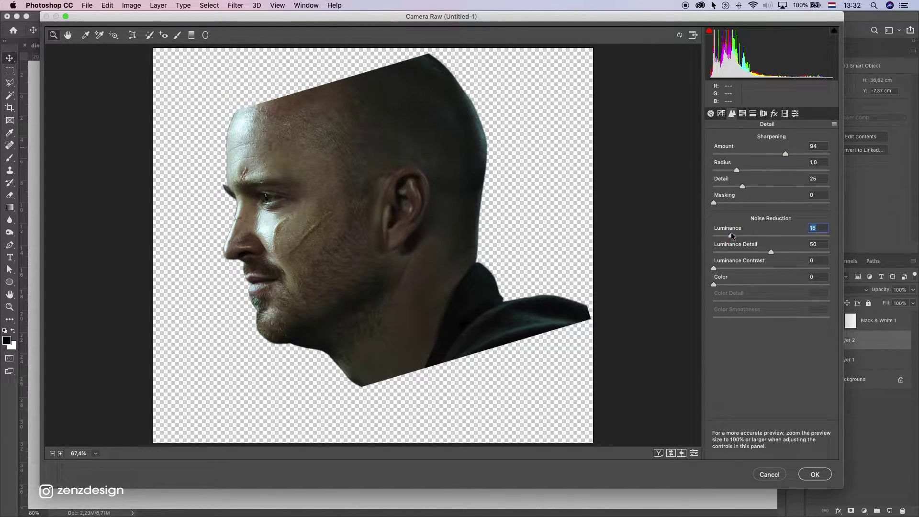
{"action": "left_click", "coordinate": [815, 474]}
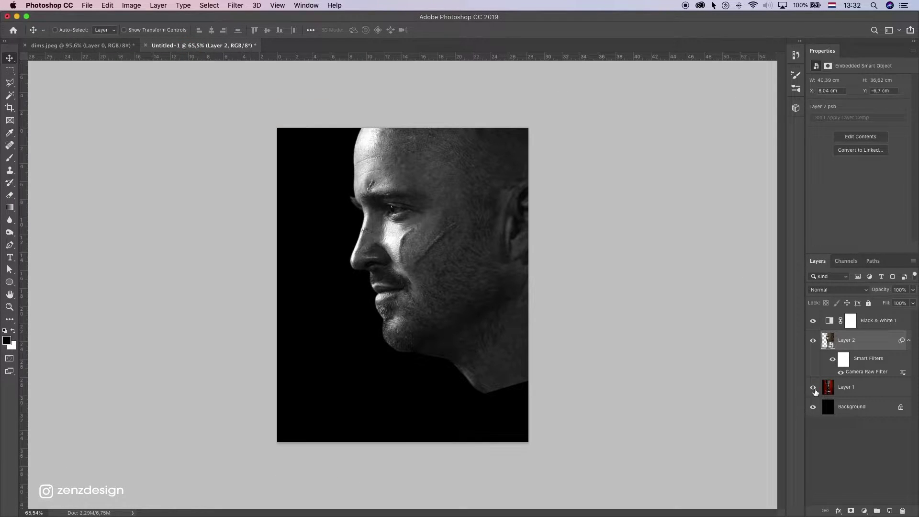
Show the reference poster on Layer 1 and move it to the top of the layer stack
{"action": "left_click", "coordinate": [814, 389]}
{"action": "left_click_drag", "start_coordinate": [847, 387], "coordinate": [847, 316]}
{"action": "scroll", "coordinate": [199, 255], "scroll_direction": "up", "scroll_amount": 2}
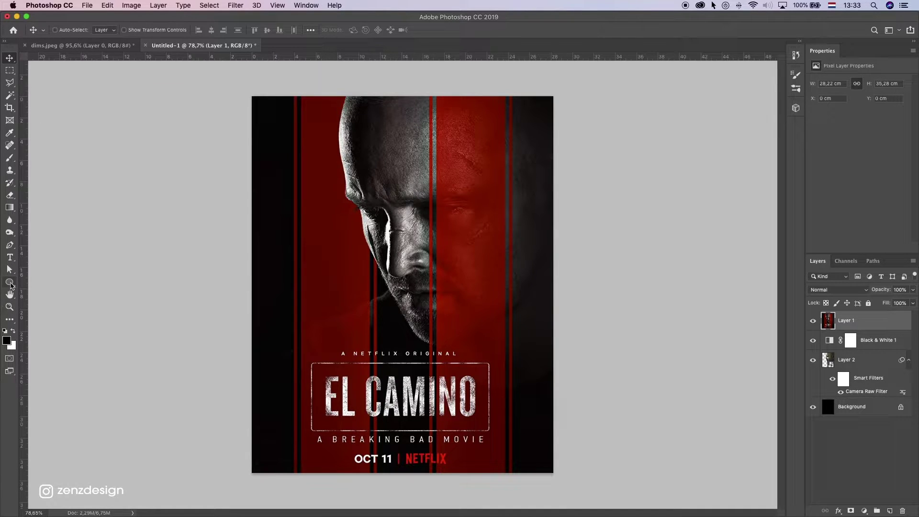
Activate the Rectangle tool and set the background colour to a brighter version of the red sampled from the poster
{"action": "left_click", "coordinate": [8, 283]}
{"action": "left_click", "coordinate": [50, 282]}
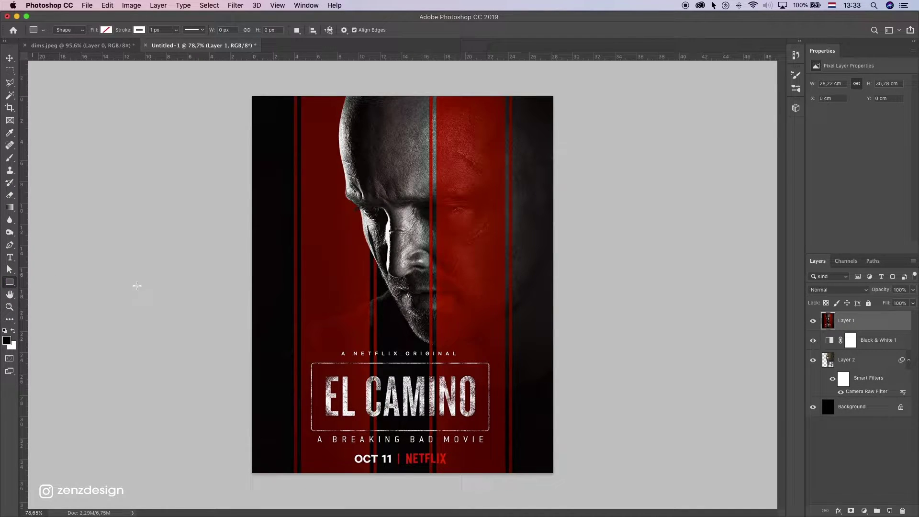
{"action": "left_click", "coordinate": [12, 346]}
{"action": "left_click", "coordinate": [8, 341]}
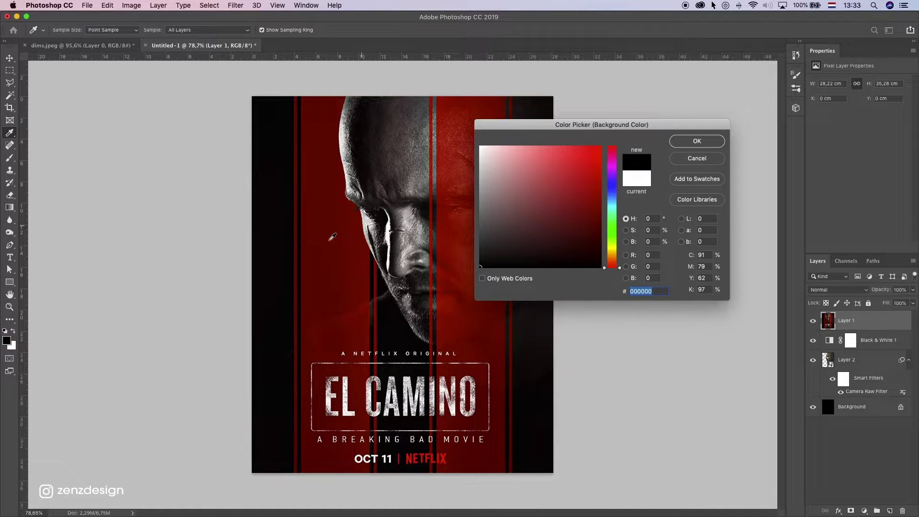
{"action": "left_click", "coordinate": [348, 276]}
{"action": "left_click_drag", "start_coordinate": [581, 203], "coordinate": [604, 173]}
{"action": "left_click", "coordinate": [697, 140]}
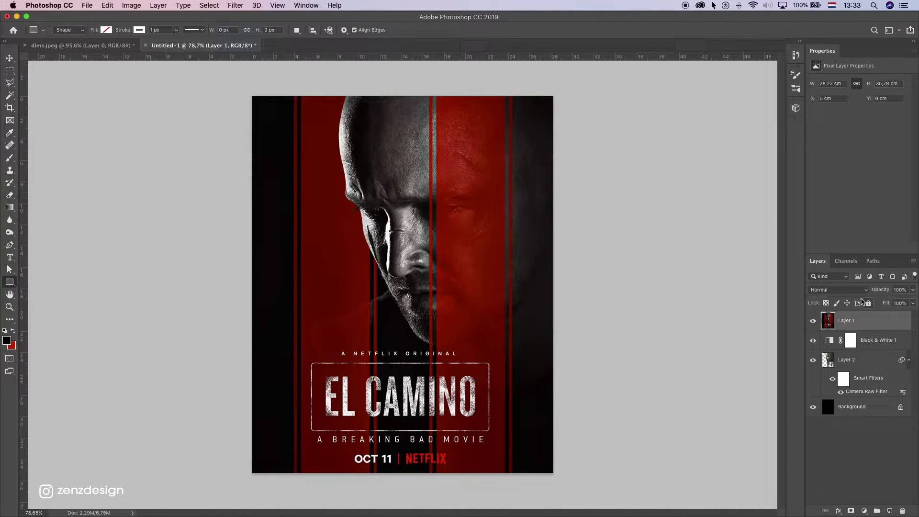
Draw a full-height rectangle about 181 × 1027 px over the reference poster's bright red stripe, with a red fill and 0 px stroke
{"action": "left_click", "coordinate": [813, 320]}
{"action": "left_click", "coordinate": [813, 320]}
{"action": "left_click", "coordinate": [889, 510]}
{"action": "left_click_drag", "start_coordinate": [436, 94], "coordinate": [504, 482]}
{"action": "left_click", "coordinate": [106, 30]}
{"action": "left_click", "coordinate": [84, 79]}
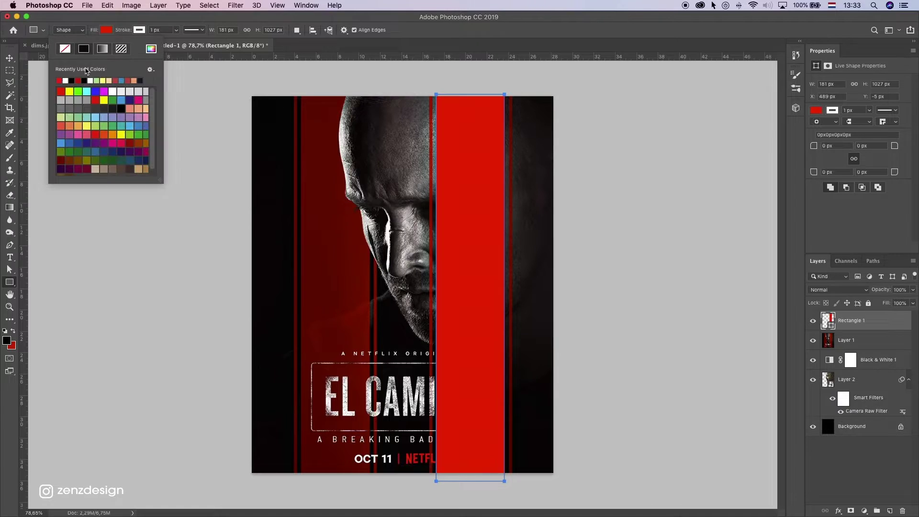
{"action": "left_click", "coordinate": [138, 30]}
{"action": "left_click", "coordinate": [96, 48]}
{"action": "left_click", "coordinate": [137, 31]}
{"action": "type", "text": "0"}
Shift the red rectangle left over the reference face and try the Color Burn blend mode on it
{"action": "left_click", "coordinate": [8, 59]}
{"action": "mouse_move", "coordinate": [470, 289]}
{"action": "left_mouse_down"}
{"action": "mouse_move", "coordinate": [384, 289]}
{"action": "mouse_move", "coordinate": [403, 288]}
{"action": "left_mouse_up"}
{"action": "left_click", "coordinate": [833, 290]}
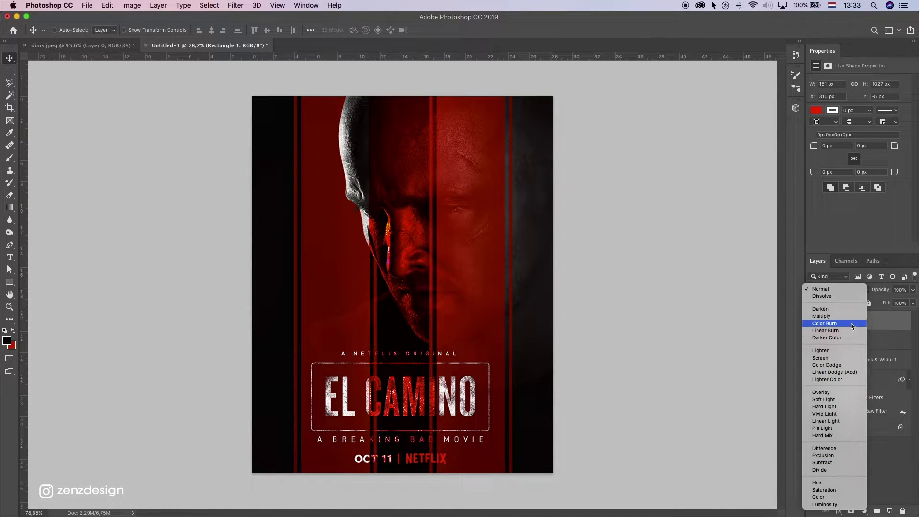
{"action": "left_click", "coordinate": [825, 324]}
{"action": "left_click_drag", "start_coordinate": [412, 175], "coordinate": [426, 175]}
{"action": "left_click", "coordinate": [838, 289]}
{"action": "left_click", "coordinate": [824, 254]}
Change the rectangle's fill to the darker red aa0000 and set its layer opacity to 77%
{"action": "left_click", "coordinate": [913, 290]}
{"action": "left_click_drag", "start_coordinate": [912, 301], "coordinate": [892, 301]}
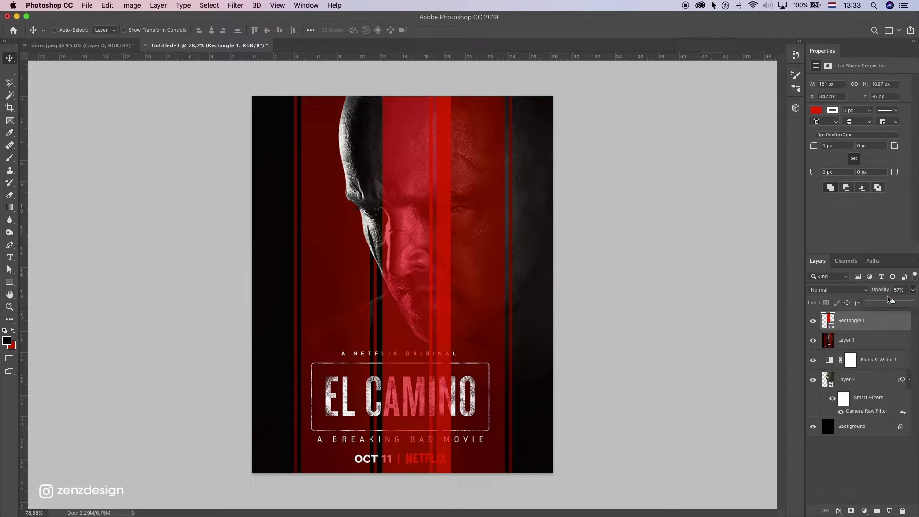
{"action": "left_click_drag", "start_coordinate": [417, 287], "coordinate": [388, 287]}
{"action": "double_click", "coordinate": [828, 320]}
{"action": "left_click", "coordinate": [601, 180]}
{"action": "left_click_drag", "start_coordinate": [606, 184], "coordinate": [616, 185]}
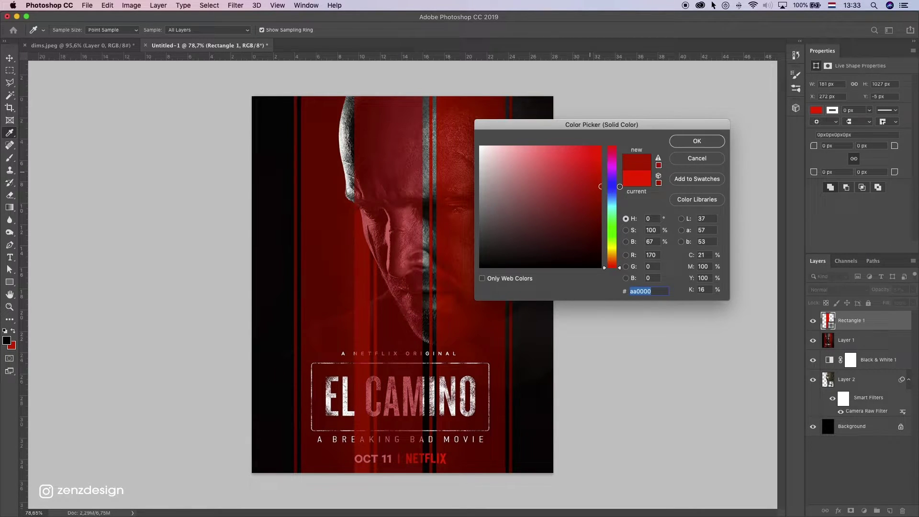
{"action": "left_click", "coordinate": [709, 144]}
{"action": "left_click", "coordinate": [913, 289]}
{"action": "left_click_drag", "start_coordinate": [893, 301], "coordinate": [902, 302]}
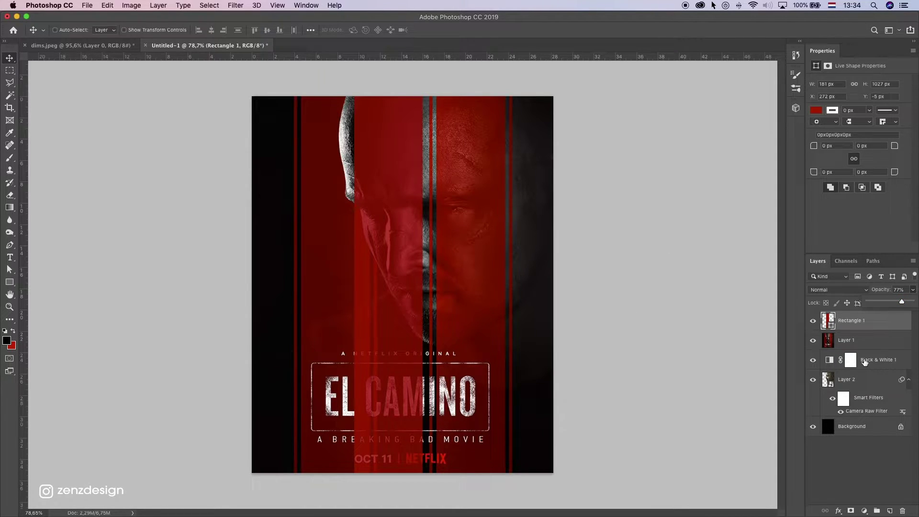
Hide the reference poster on Layer 1 and move the red stripe right over the portrait's cheek, to X 423 px
{"action": "left_click", "coordinate": [814, 360]}
{"action": "left_click", "coordinate": [813, 340]}
{"action": "left_click_drag", "start_coordinate": [469, 194], "coordinate": [461, 172]}
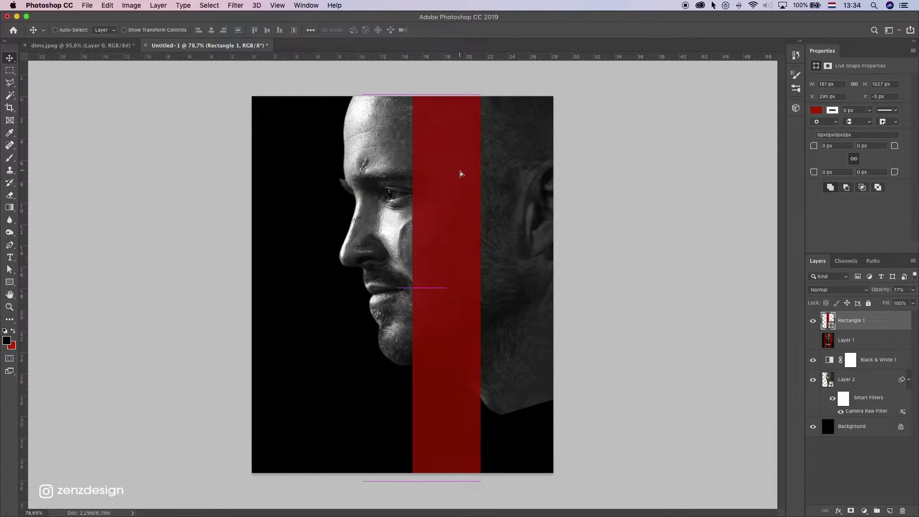
{"action": "left_click", "coordinate": [839, 289]}
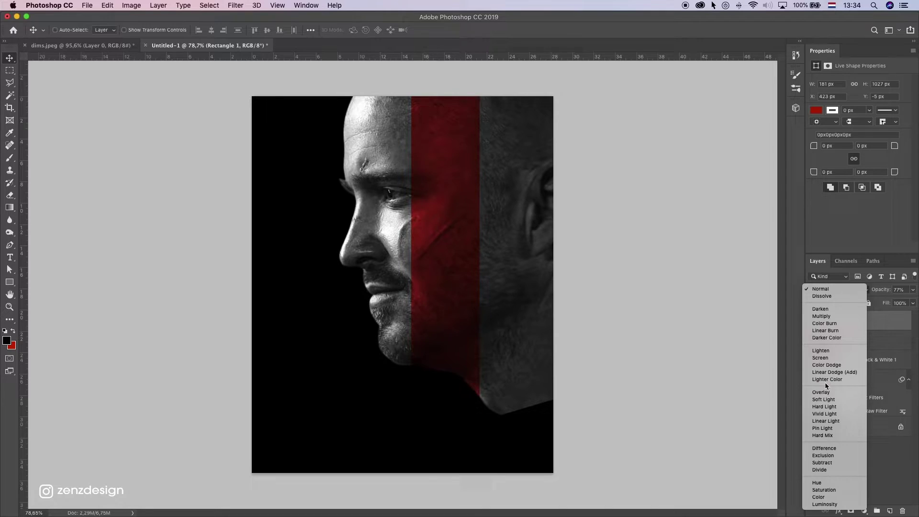
{"action": "key", "text": "Escape"}
Duplicate the red stripe layer, and with the original hidden, set the copy's blend mode to Vivid Light
{"action": "left_click_drag", "start_coordinate": [871, 322], "coordinate": [890, 511]}
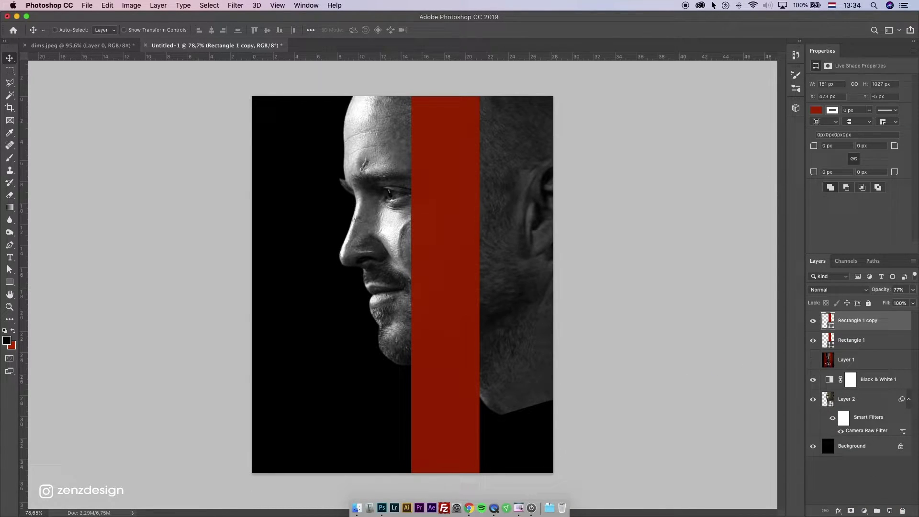
{"action": "left_click", "coordinate": [851, 290]}
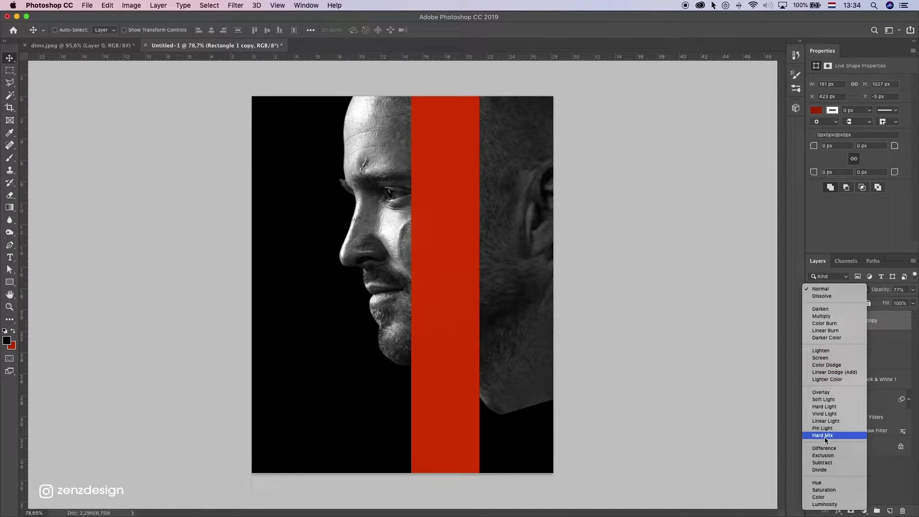
{"action": "left_click", "coordinate": [659, 381]}
{"action": "left_click", "coordinate": [813, 322]}
{"action": "left_click", "coordinate": [813, 340]}
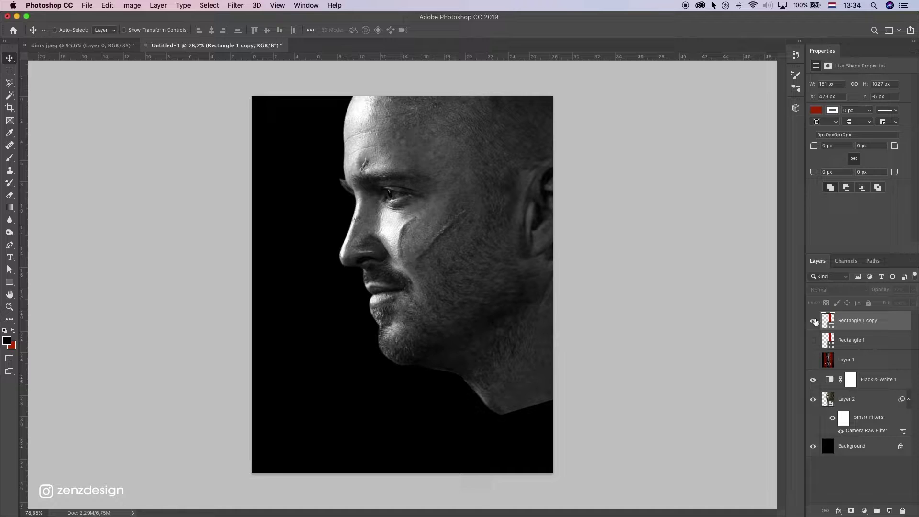
{"action": "left_click", "coordinate": [813, 321]}
{"action": "left_click", "coordinate": [831, 289]}
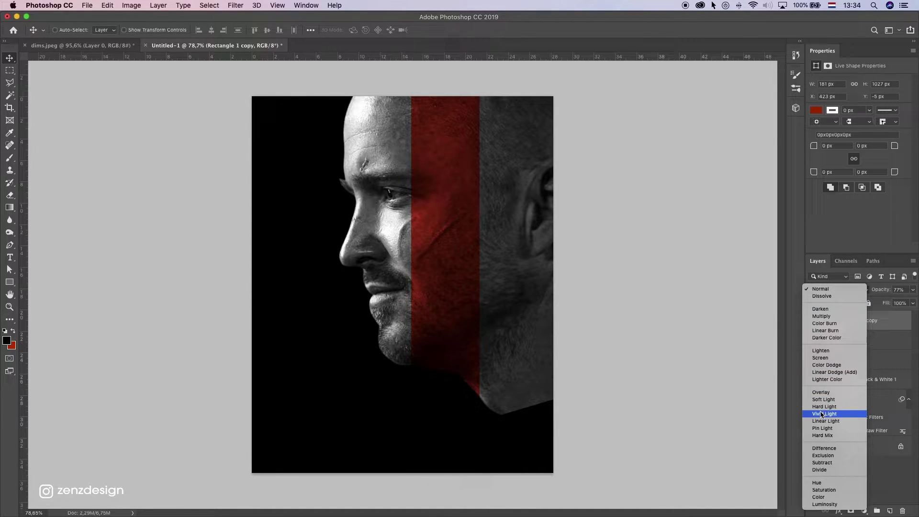
{"action": "left_click", "coordinate": [822, 414]}
Show the original Rectangle 1 again above its Vivid Light copy and set its opacity to 38%
{"action": "left_click", "coordinate": [813, 340]}
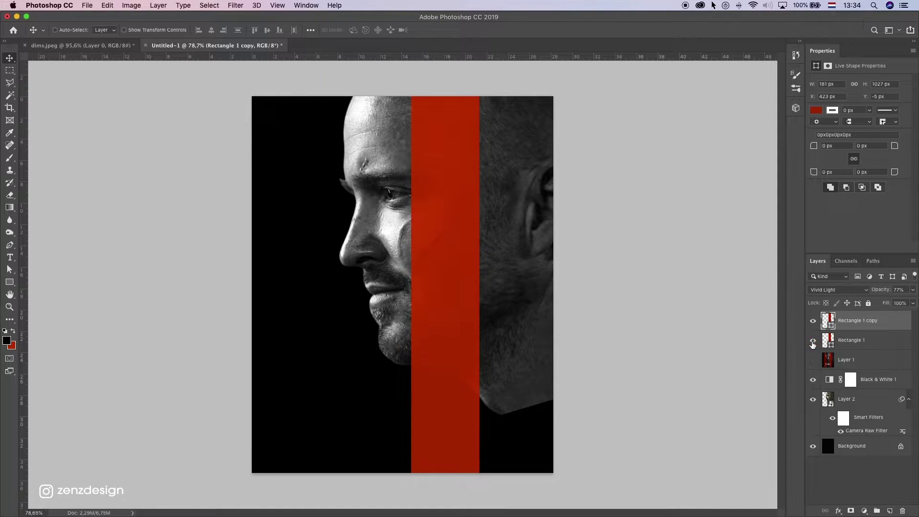
{"action": "left_click_drag", "start_coordinate": [848, 346], "coordinate": [887, 303]}
{"action": "left_click", "coordinate": [913, 290]}
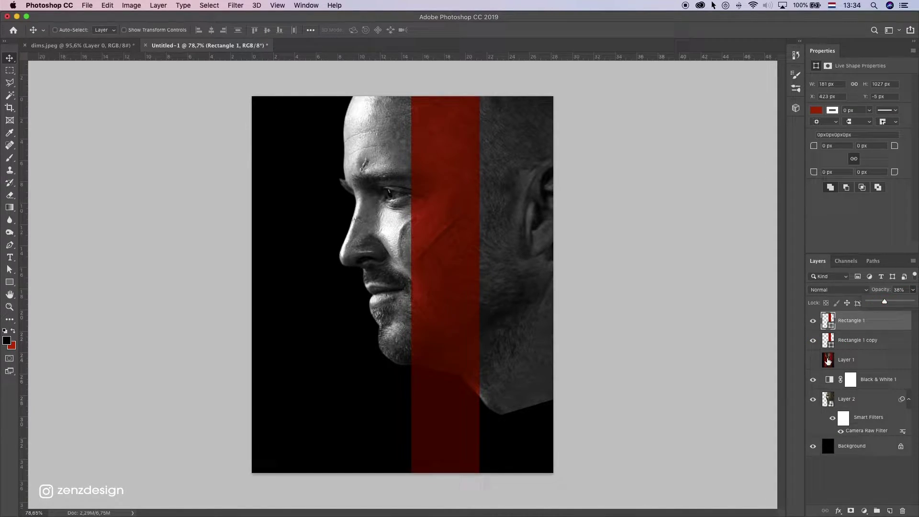
Compare the layered red stripe with the reference poster by switching Layer 1's visibility on and off
{"action": "left_click", "coordinate": [812, 362]}
{"action": "left_click", "coordinate": [812, 362]}
{"action": "left_click", "coordinate": [811, 364]}
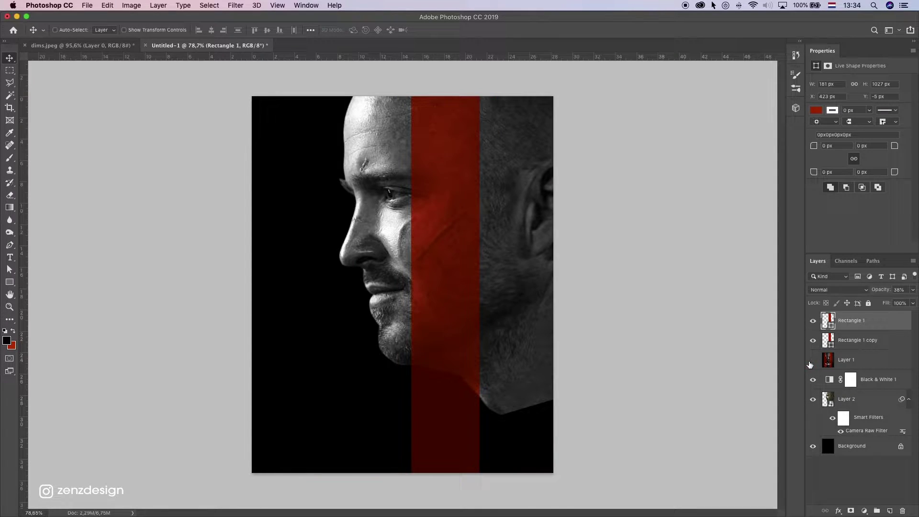
{"action": "left_click", "coordinate": [811, 362]}
{"action": "left_click", "coordinate": [811, 362]}
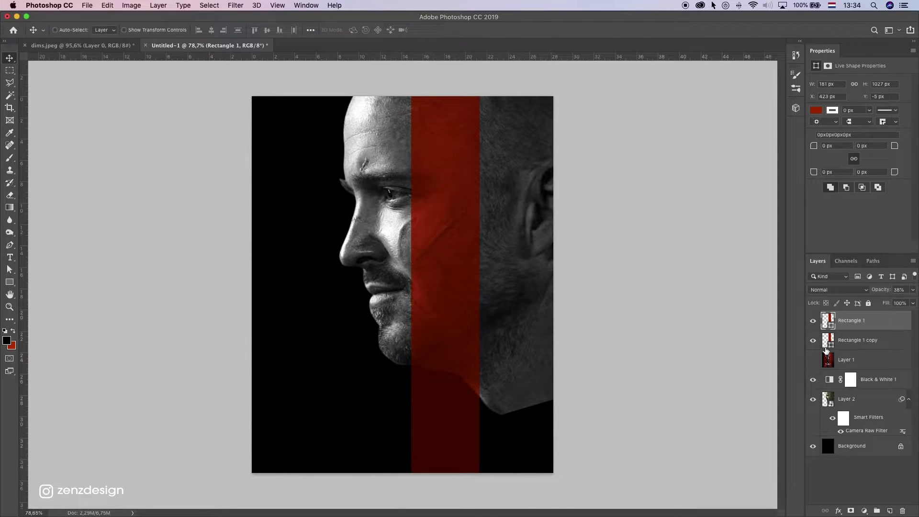
Reduce Rectangle 1's opacity to 27% after comparing the stripe with and without it, and shift both stripe layers right to X 461 px
{"action": "left_click", "coordinate": [813, 321]}
{"action": "left_click", "coordinate": [813, 321]}
{"action": "left_click", "coordinate": [813, 321]}
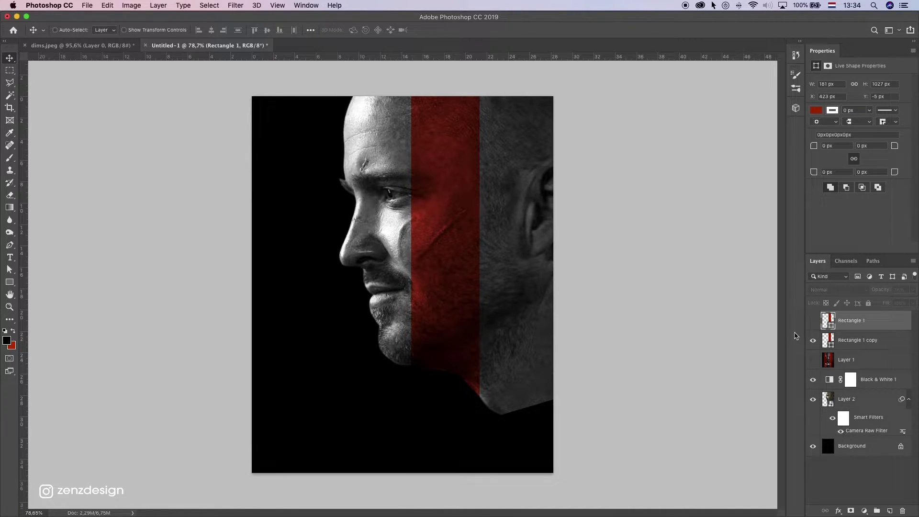
{"action": "left_click", "coordinate": [813, 321]}
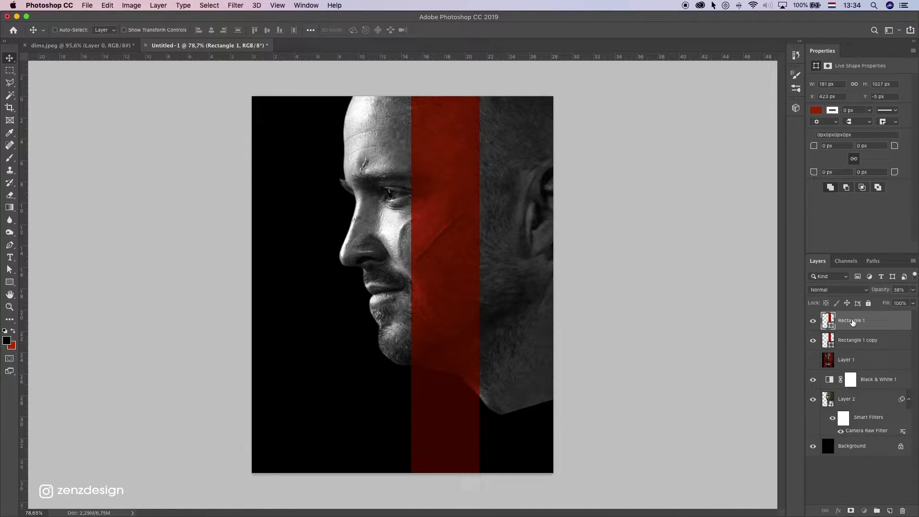
{"action": "left_click", "coordinate": [913, 289]}
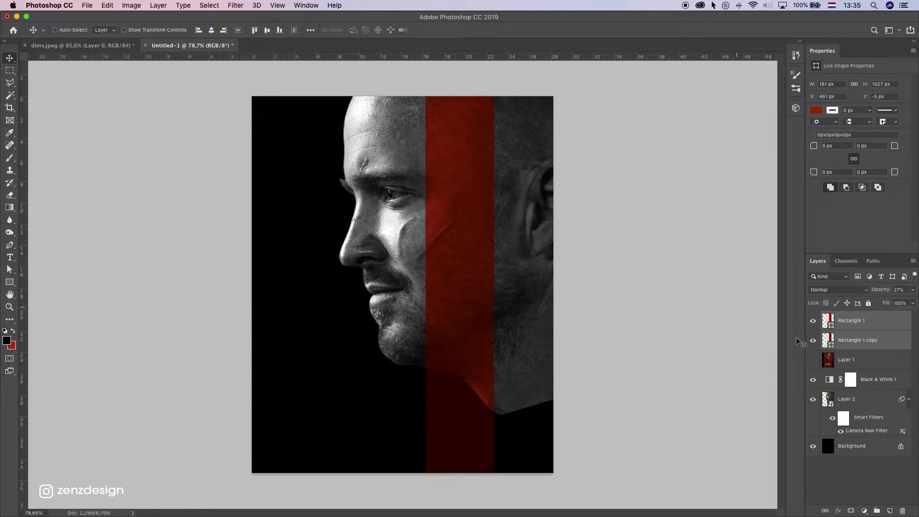
Duplicate both stripe layers, move the copies to the front of the face at X 138 px, and group them
{"action": "key", "text": "super+j"}
{"action": "left_click_drag", "start_coordinate": [548, 225], "coordinate": [425, 245]}
{"action": "key", "text": "super+g"}
{"action": "left_click", "coordinate": [824, 317]}
Duplicate the two grouped stripes, narrow the copies to 12 px and place them just left of the wide stripe at X 115 px
{"action": "left_click", "coordinate": [867, 333]}
{"action": "left_click", "coordinate": [868, 352], "text": "shift"}
{"action": "left_click_drag", "start_coordinate": [867, 352], "coordinate": [889, 510]}
{"action": "key", "text": "super+t"}
{"action": "left_click_drag", "start_coordinate": [372, 287], "coordinate": [309, 287]}
{"action": "key", "text": "Return"}
{"action": "key", "text": "shift+Left"}
{"action": "key", "text": "shift+Left"}
Duplicate the pair of thin stripes and place the copies just beyond the wide stripe's right edge
{"action": "left_click_drag", "start_coordinate": [879, 343], "coordinate": [891, 510]}
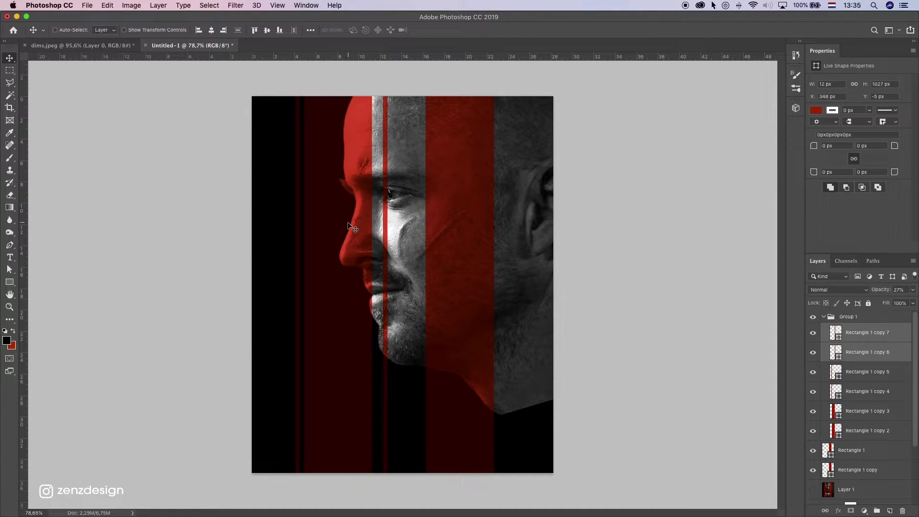
{"action": "left_click", "coordinate": [814, 318]}
{"action": "left_click", "coordinate": [814, 318]}
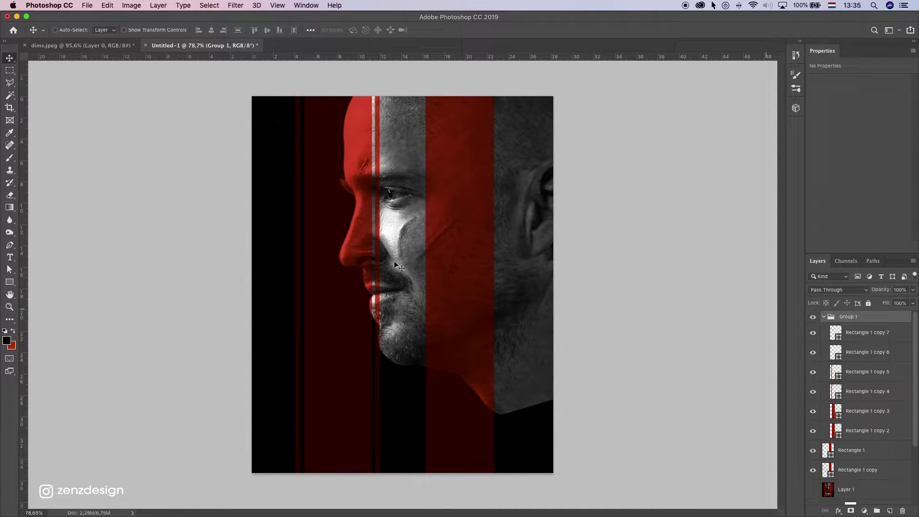
Load the outline of the portrait on Layer 2 as a selection while keeping Group 1 active
{"action": "scroll", "coordinate": [343, 252], "scroll_direction": "up", "scroll_amount": 3}
{"action": "left_click", "coordinate": [824, 316]}
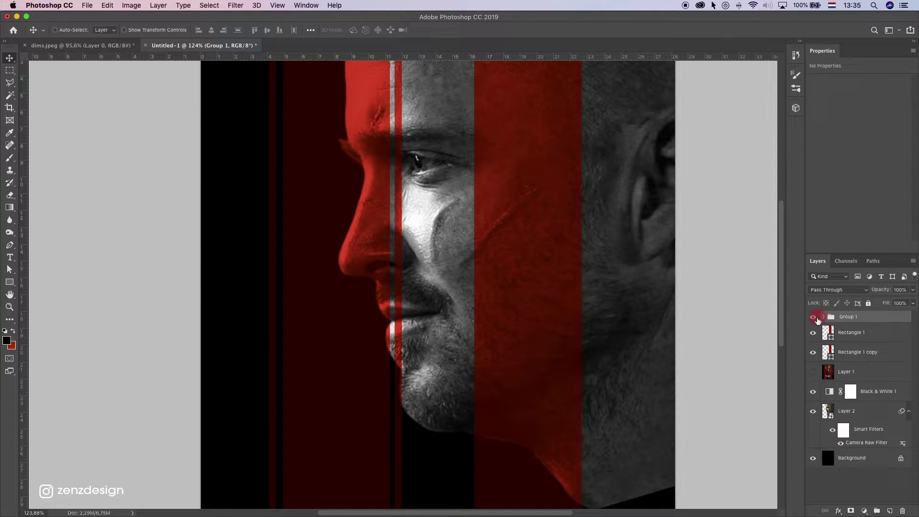
{"action": "left_click", "coordinate": [814, 317]}
{"action": "left_click", "coordinate": [813, 317]}
{"action": "left_click", "coordinate": [827, 412], "text": "super"}
{"action": "left_click", "coordinate": [814, 411]}
{"action": "left_click", "coordinate": [814, 411]}
Invert the portrait selection and add it to Group 1 as a layer mask, so the stripes stay behind the face
{"action": "left_click", "coordinate": [851, 510]}
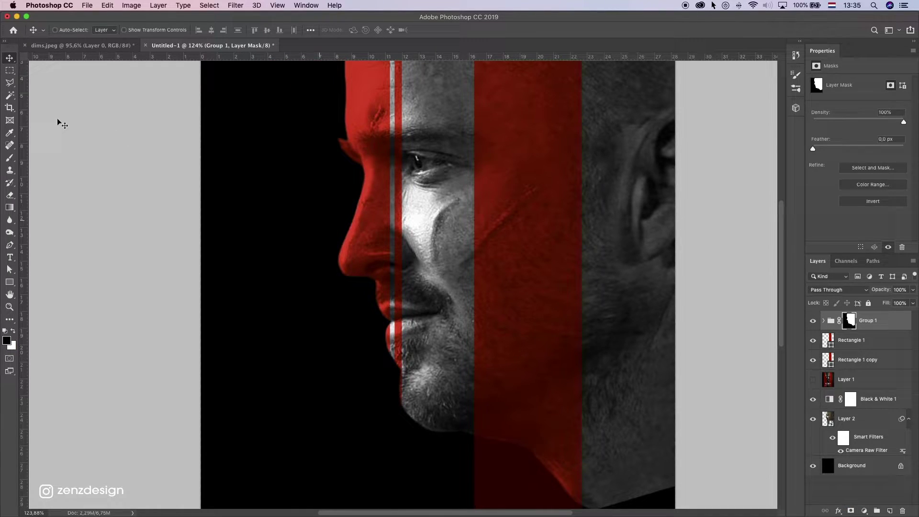
{"action": "key", "text": "super+z"}
{"action": "left_click", "coordinate": [10, 70]}
{"action": "right_click", "coordinate": [434, 132]}
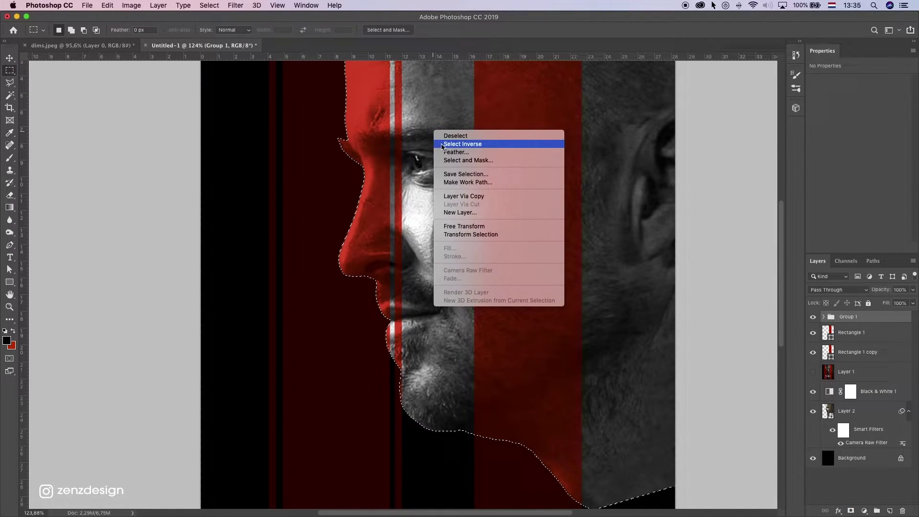
{"action": "left_click", "coordinate": [442, 144]}
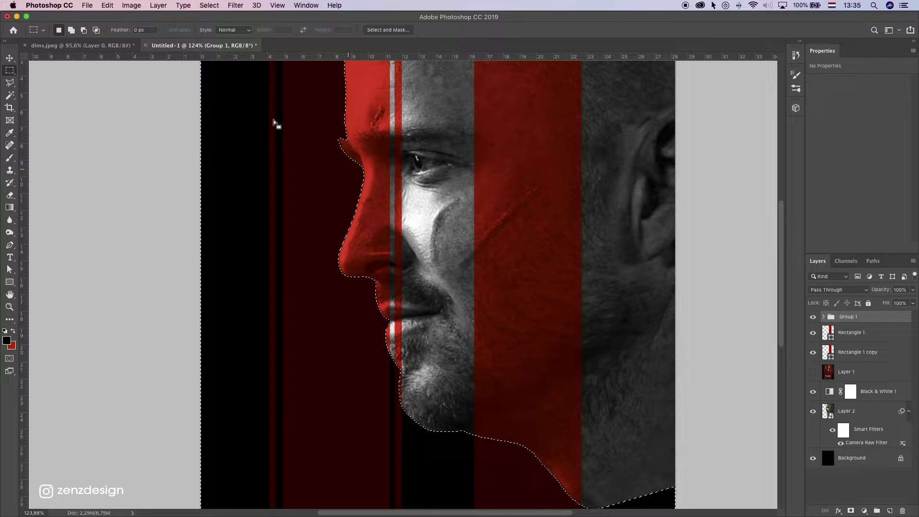
{"action": "left_click", "coordinate": [850, 512]}
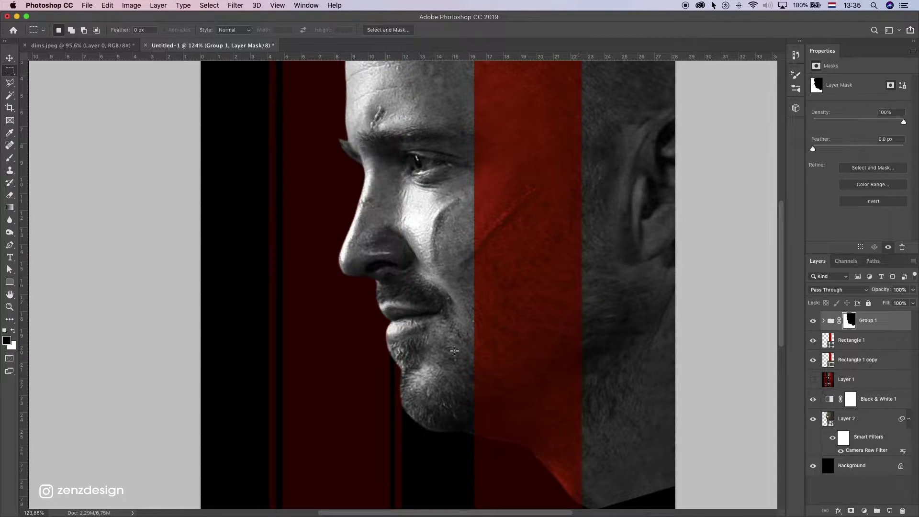
Set the opacity of the wide stripe Rectangle 1 copy 3 in Group 1 to 48%
{"action": "key", "text": "super+0"}
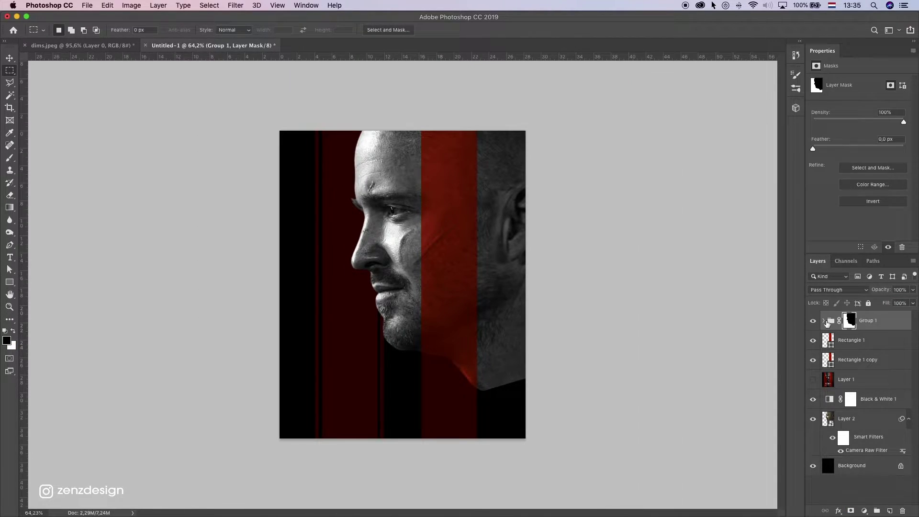
{"action": "left_click", "coordinate": [861, 418]}
{"action": "left_click", "coordinate": [913, 290]}
{"action": "left_click_drag", "start_coordinate": [876, 302], "coordinate": [889, 302]}
{"action": "scroll", "coordinate": [345, 289], "scroll_direction": "down", "scroll_amount": 2}
{"action": "left_click", "coordinate": [881, 294]}
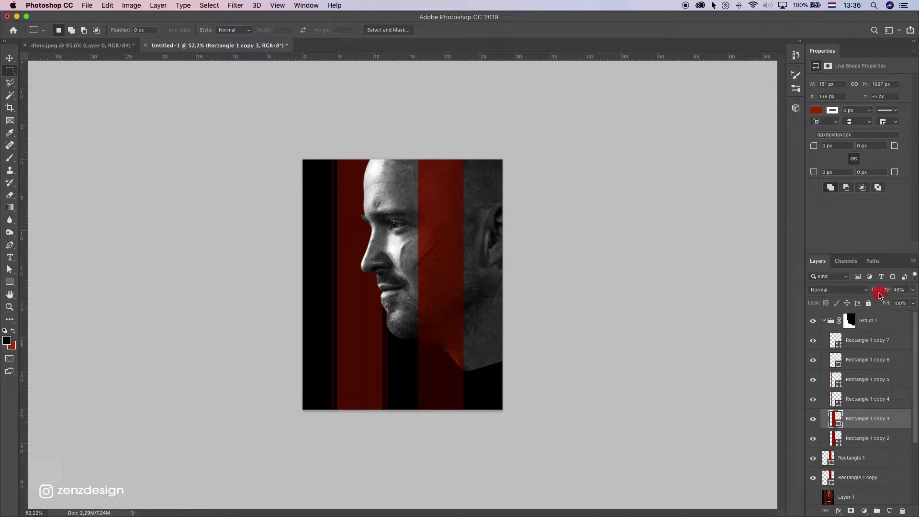
Set the opacity of the thin stripes Rectangle 1 copy 5 and Rectangle 1 copy 7 to 50%
{"action": "left_click_drag", "start_coordinate": [820, 367], "coordinate": [822, 374]}
{"action": "left_click", "coordinate": [848, 402]}
{"action": "left_click", "coordinate": [872, 421]}
{"action": "left_click", "coordinate": [868, 379]}
{"action": "left_click", "coordinate": [899, 289]}
{"action": "type", "text": "50"}
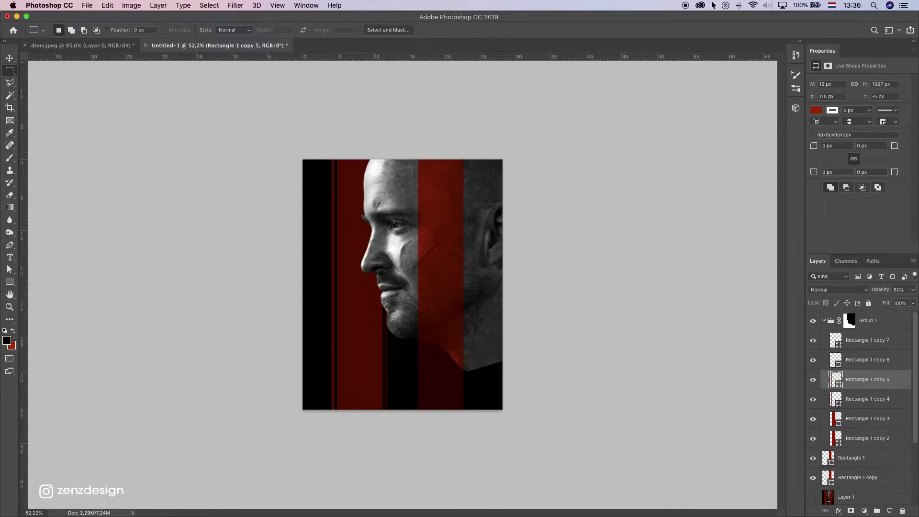
{"action": "left_click", "coordinate": [868, 340]}
{"action": "left_click", "coordinate": [900, 289]}
{"action": "type", "text": "50"}
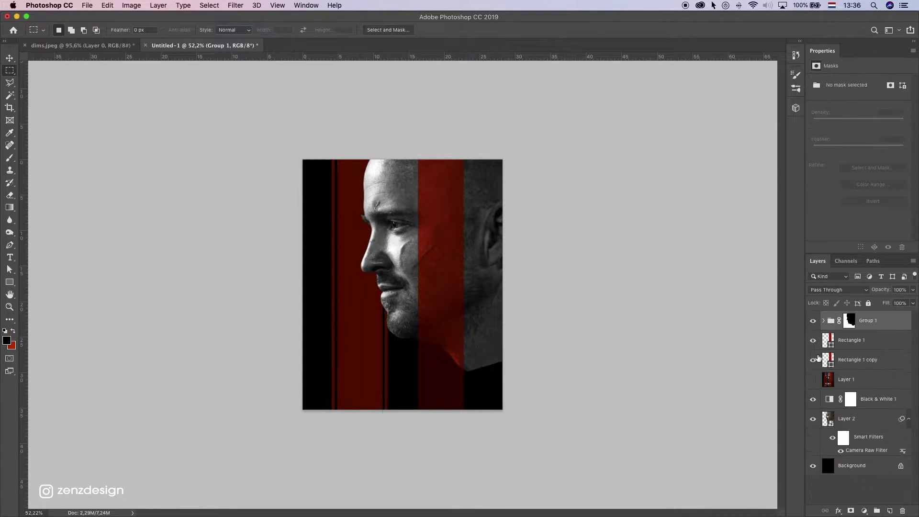
Hide Rectangle 1 and Rectangle 1 copy over the cheek and select the portrait on Layer 2
{"action": "key", "text": "v"}
{"action": "key", "text": "super+0"}
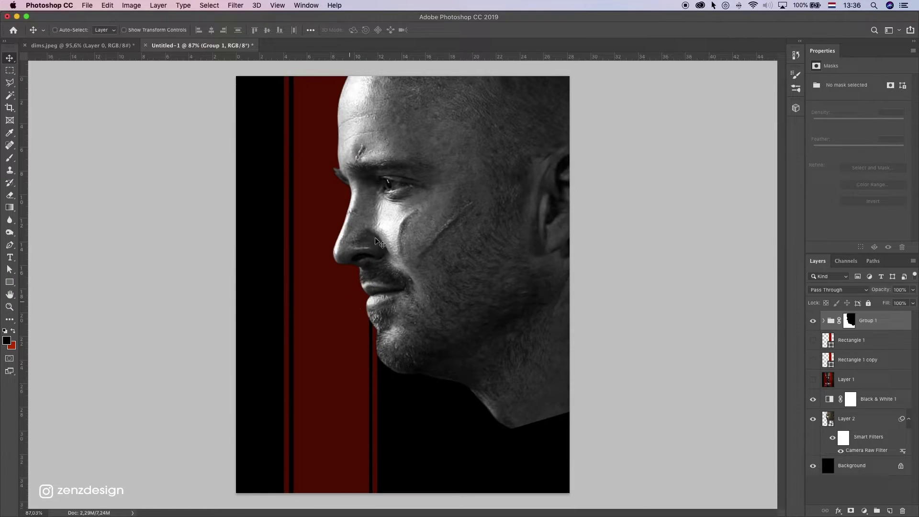
{"action": "left_click", "coordinate": [875, 367]}
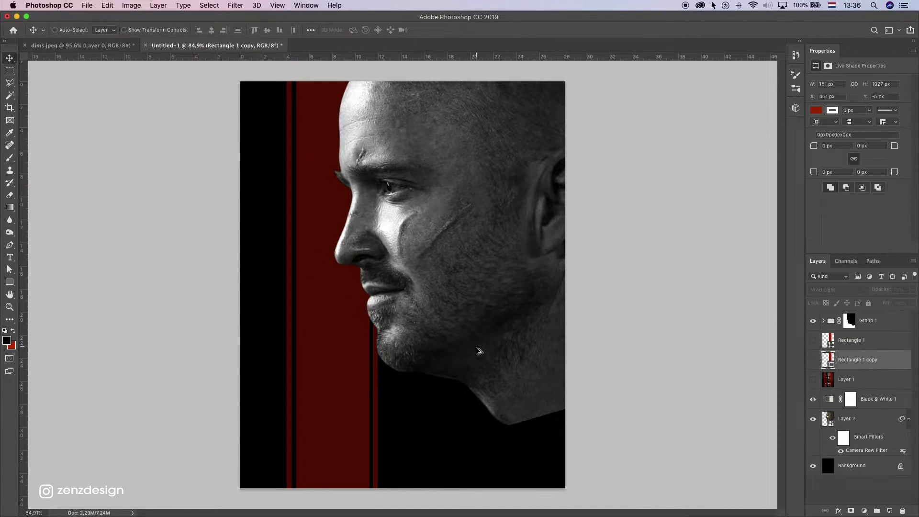
{"action": "scroll", "coordinate": [480, 349], "scroll_direction": "down", "scroll_amount": 2}
{"action": "left_click", "coordinate": [484, 345], "text": "super"}
Add a Curves adjustment clipped to the portrait and darken its midtones with a point at input 133, output 91
{"action": "left_click", "coordinate": [865, 511]}
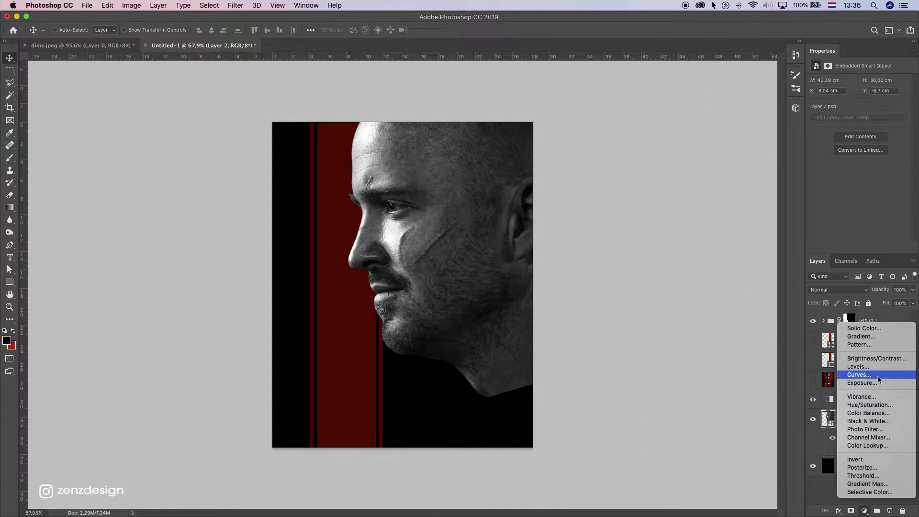
{"action": "left_click", "coordinate": [862, 375]}
{"action": "left_click", "coordinate": [845, 247]}
{"action": "left_click_drag", "start_coordinate": [870, 138], "coordinate": [870, 150]}
{"action": "mouse_move", "coordinate": [902, 105]}
{"action": "left_mouse_down"}
{"action": "mouse_move", "coordinate": [891, 105]}
{"action": "mouse_move", "coordinate": [902, 106]}
{"action": "left_mouse_up"}
{"action": "left_click_drag", "start_coordinate": [870, 149], "coordinate": [870, 150]}
{"action": "left_click", "coordinate": [811, 420]}
{"action": "left_click", "coordinate": [811, 421]}
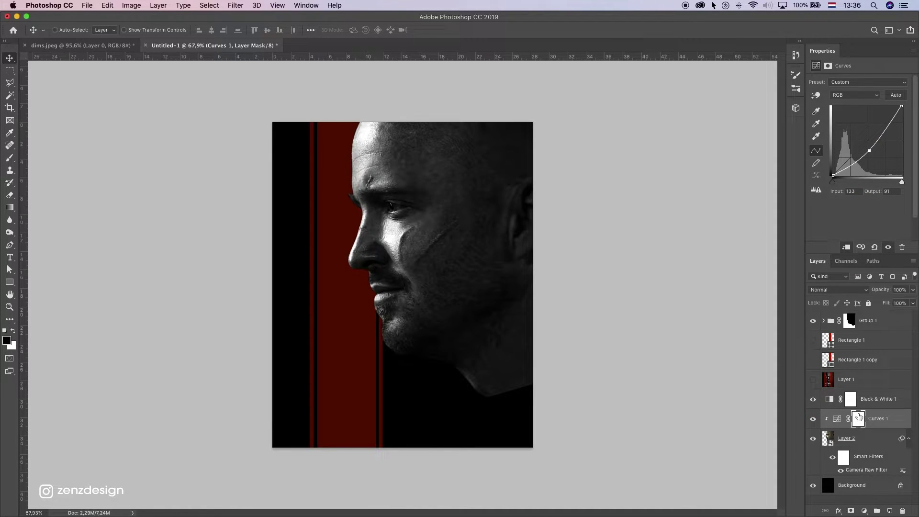
Activate the Brush tool on the Curves 1 layer mask and set the brush size to 150, undoing the trial stroke on the face
{"action": "left_click", "coordinate": [858, 418]}
{"action": "left_click", "coordinate": [10, 158]}
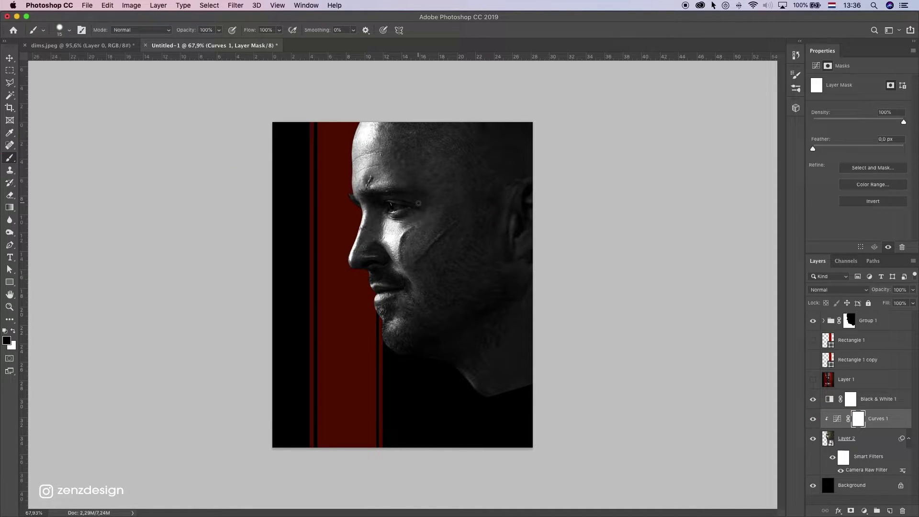
{"action": "key", "text": "bracketright"}
{"action": "key", "text": "bracketright"}
{"action": "key", "text": "bracketright"}
{"action": "key", "text": "bracketright"}
{"action": "left_click_drag", "start_coordinate": [367, 247], "coordinate": [377, 155]}
{"action": "key", "text": "super+z"}
{"action": "left_click", "coordinate": [59, 31]}
{"action": "key", "text": "Return"}
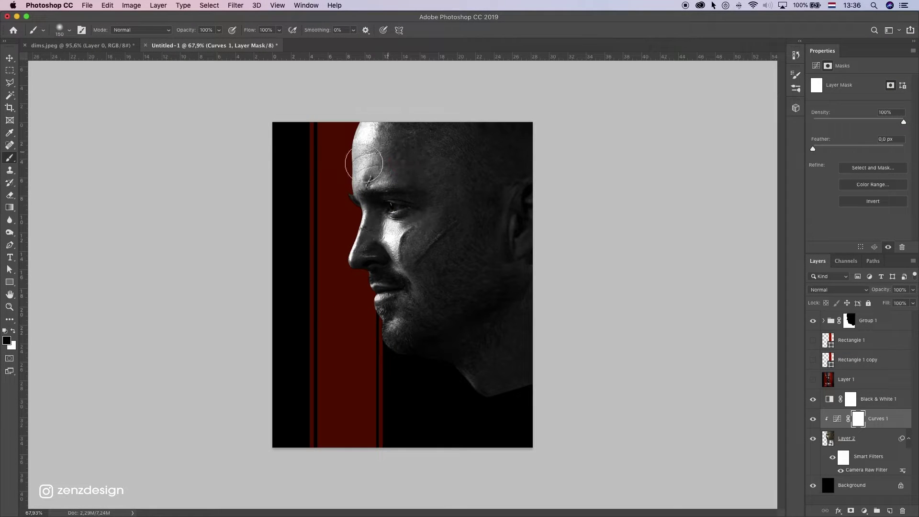
Paint black over the forehead, cheek and jaw on the Curves 1 mask to restore their brightness, undoing stray strokes
{"action": "mouse_move", "coordinate": [364, 164]}
{"action": "left_mouse_down"}
{"action": "mouse_move", "coordinate": [342, 302]}
{"action": "mouse_move", "coordinate": [361, 319]}
{"action": "mouse_move", "coordinate": [407, 265]}
{"action": "mouse_move", "coordinate": [373, 111]}
{"action": "left_mouse_up"}
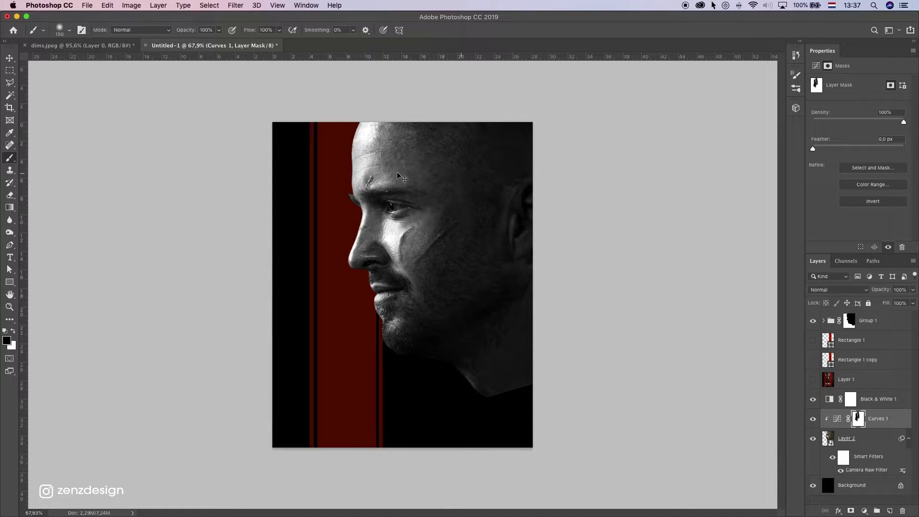
{"action": "key", "text": "super+z"}
{"action": "left_click_drag", "start_coordinate": [404, 190], "coordinate": [365, 186]}
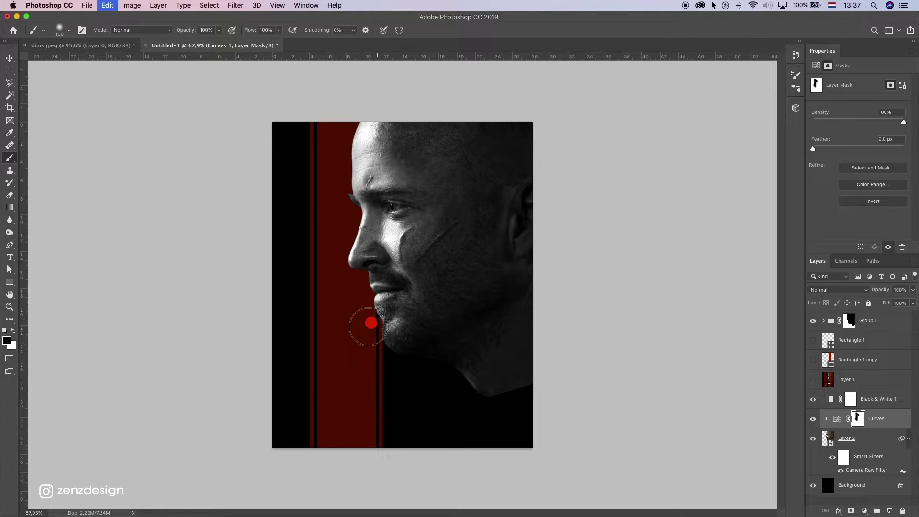
{"action": "left_click_drag", "start_coordinate": [482, 236], "coordinate": [447, 292]}
{"action": "left_click_drag", "start_coordinate": [452, 206], "coordinate": [429, 186]}
{"action": "key", "text": "super+z"}
{"action": "scroll", "coordinate": [356, 266], "scroll_direction": "down", "scroll_amount": 1}
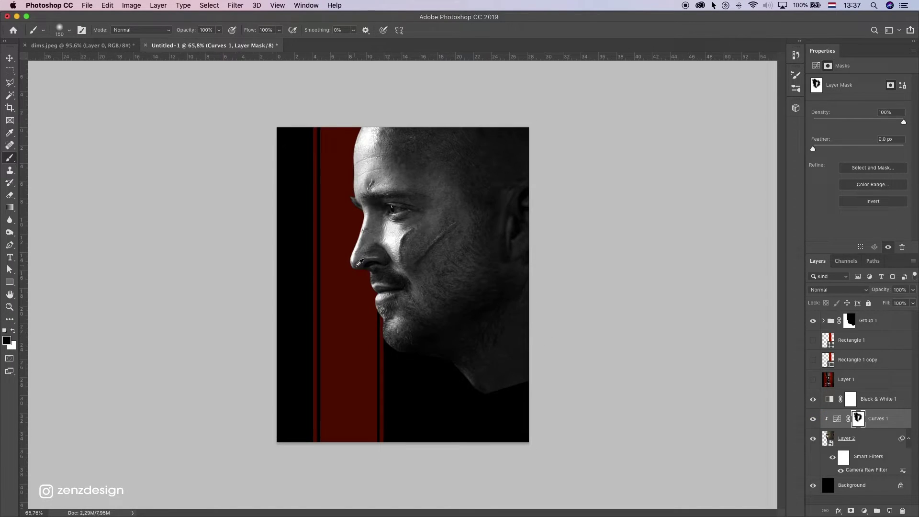
Add a Brightness/Contrast adjustment clipped to Layer 2 with brightness -27 and contrast 38
{"action": "left_click", "coordinate": [881, 425]}
{"action": "left_click", "coordinate": [870, 443]}
{"action": "left_click", "coordinate": [864, 511]}
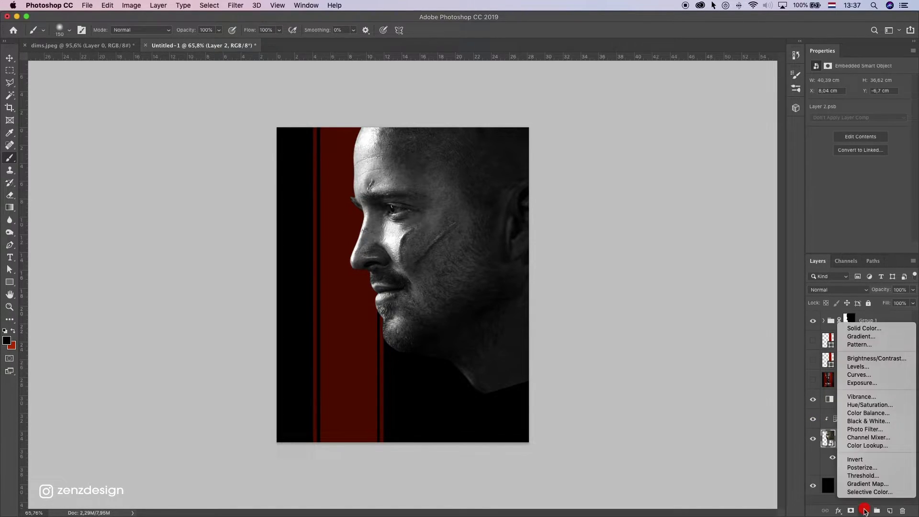
{"action": "left_click", "coordinate": [875, 358]}
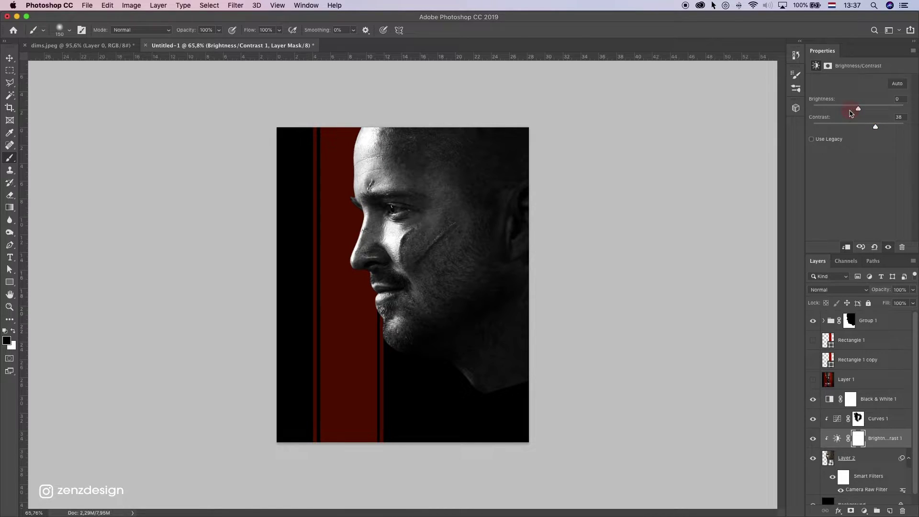
{"action": "left_click_drag", "start_coordinate": [845, 111], "coordinate": [851, 109]}
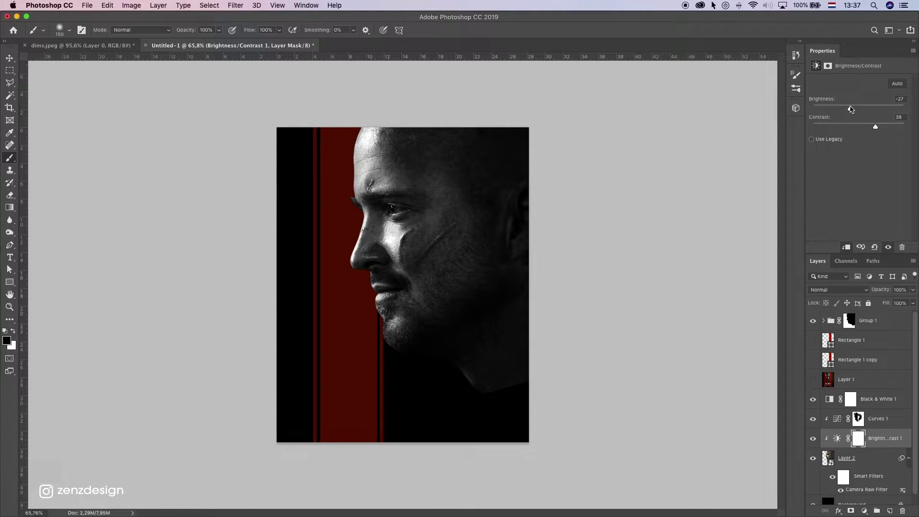
{"action": "scroll", "coordinate": [532, 312], "scroll_direction": "down", "scroll_amount": 7}
{"action": "scroll", "coordinate": [533, 306], "scroll_direction": "up", "scroll_amount": 8}
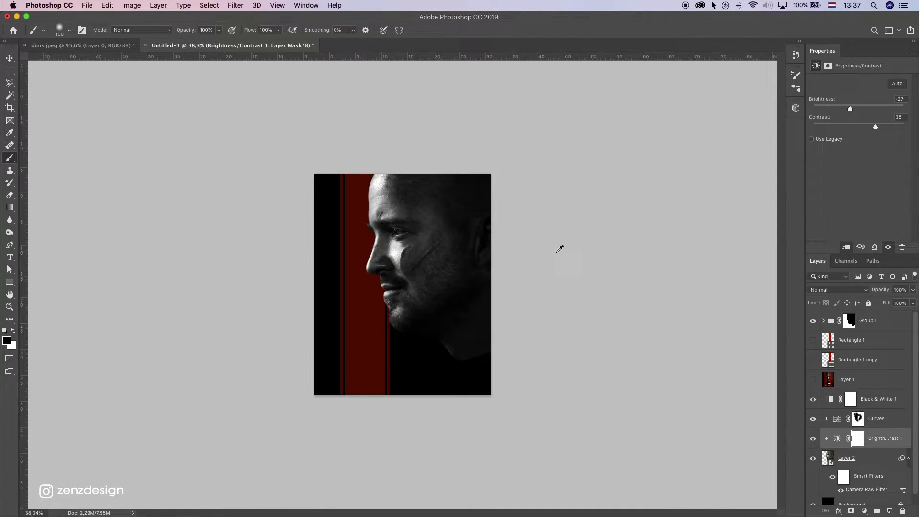
Add a Levels adjustment above Brightness/Contrast with black input 8 and midtones 1.06
{"action": "left_click", "coordinate": [10, 58]}
{"action": "left_click", "coordinate": [890, 441]}
{"action": "left_click", "coordinate": [865, 510]}
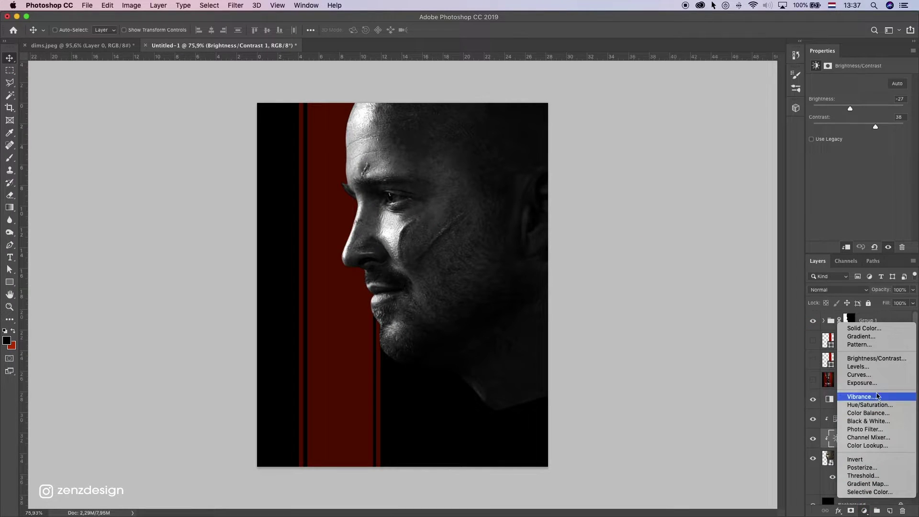
{"action": "left_click", "coordinate": [858, 366]}
{"action": "left_click_drag", "start_coordinate": [825, 152], "coordinate": [865, 153]}
{"action": "scroll", "coordinate": [422, 249], "scroll_direction": "up", "scroll_amount": 6}
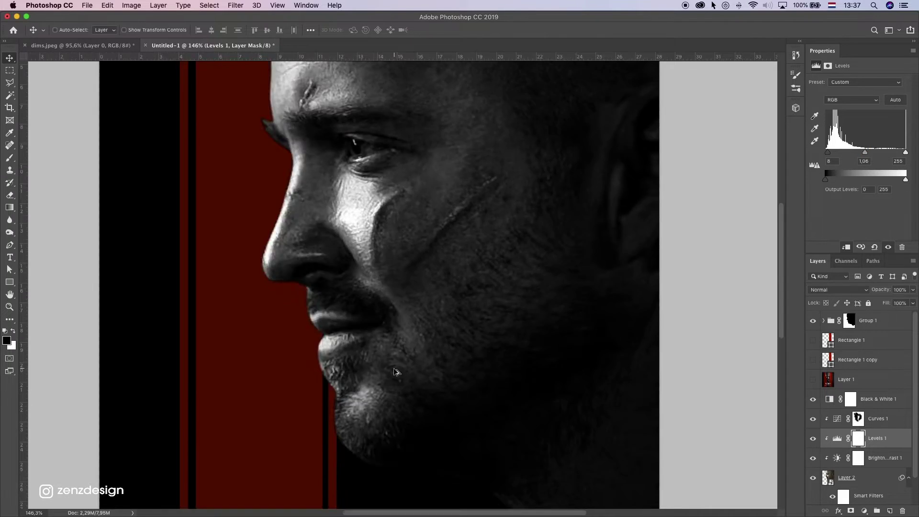
{"action": "key", "text": "super+0"}
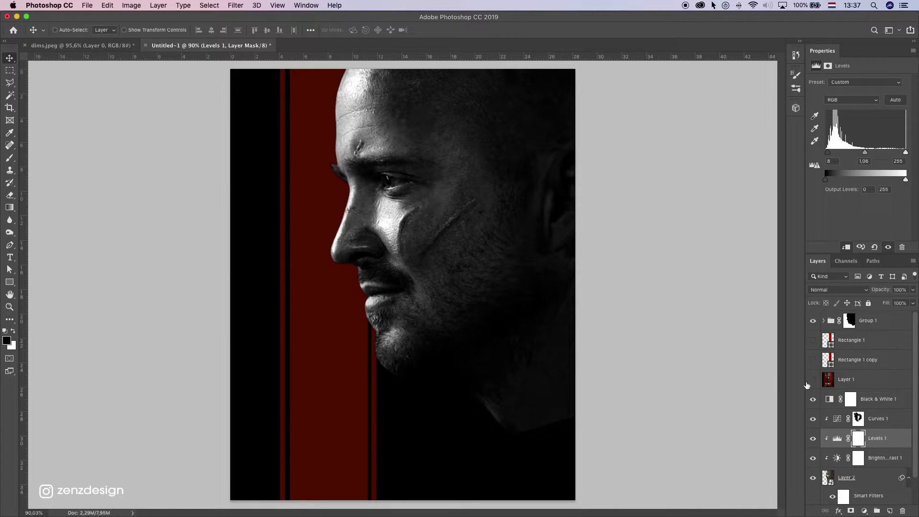
Show the reference poster on Layer 1 and move it to the top of the layer stack
{"action": "left_click", "coordinate": [847, 362]}
{"action": "left_click", "coordinate": [813, 379]}
{"action": "left_click", "coordinate": [846, 381]}
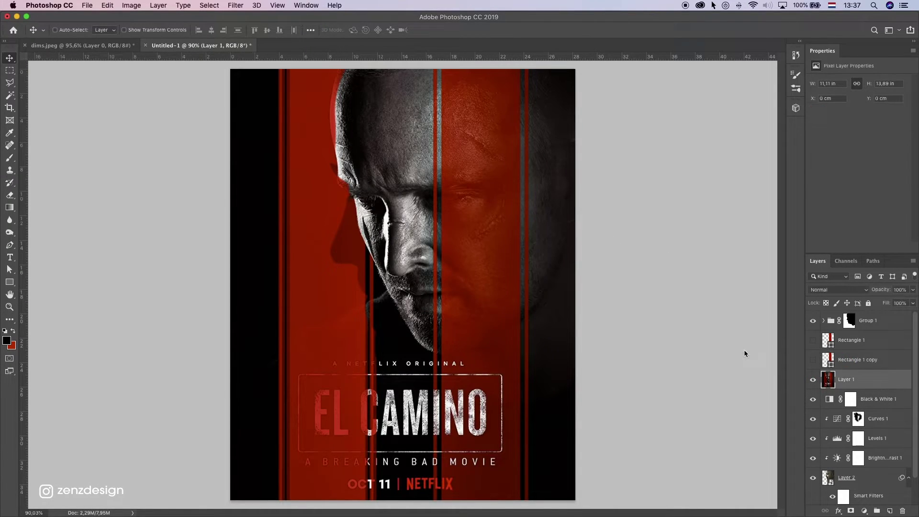
{"action": "left_click_drag", "start_coordinate": [879, 382], "coordinate": [885, 314]}
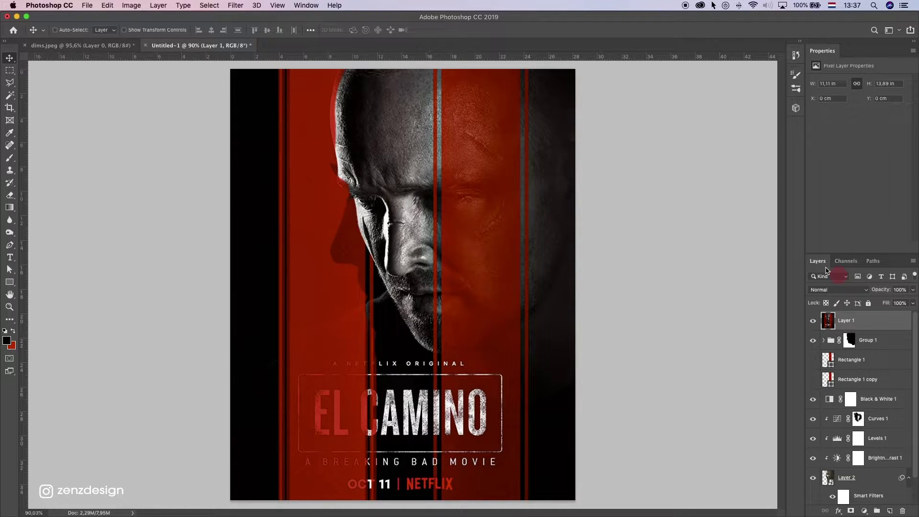
Compare the portrait with the reference poster on Layer 1, leave the reference hidden, and preview the portrait's tonal adjustments
{"action": "left_click", "coordinate": [813, 321]}
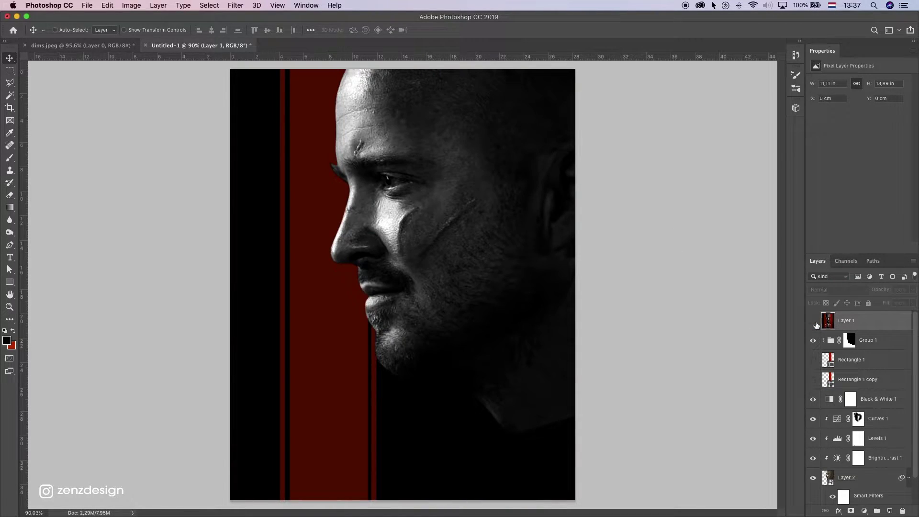
{"action": "left_click", "coordinate": [814, 323]}
{"action": "left_click", "coordinate": [814, 321]}
{"action": "left_click", "coordinate": [814, 321]}
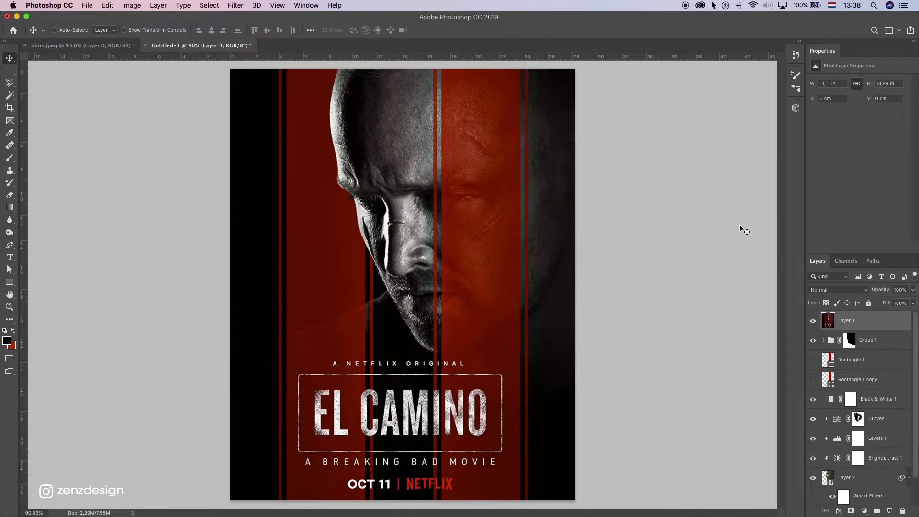
{"action": "left_click", "coordinate": [813, 320]}
{"action": "left_click", "coordinate": [879, 459]}
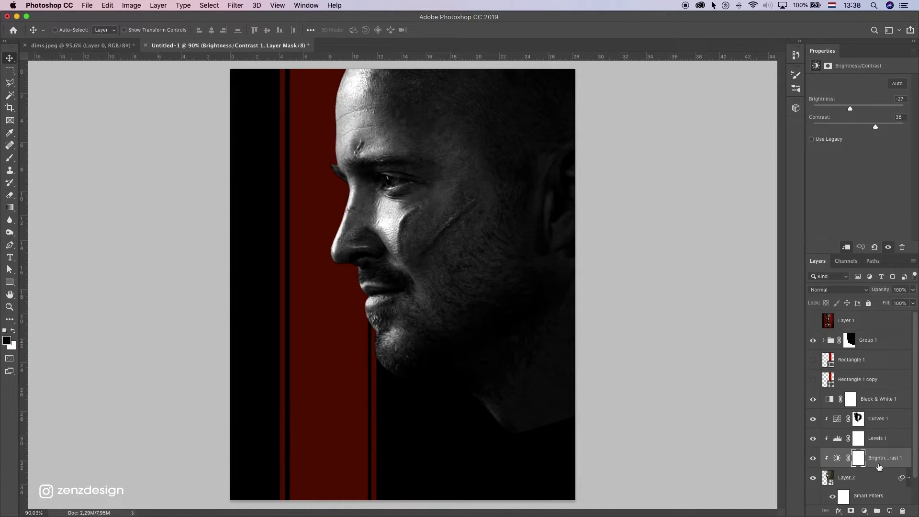
{"action": "scroll", "coordinate": [847, 455], "scroll_direction": "down", "scroll_amount": 1}
{"action": "left_click", "coordinate": [813, 439]}
{"action": "left_click", "coordinate": [813, 438]}
{"action": "scroll", "coordinate": [818, 441], "scroll_direction": "down", "scroll_amount": 1}
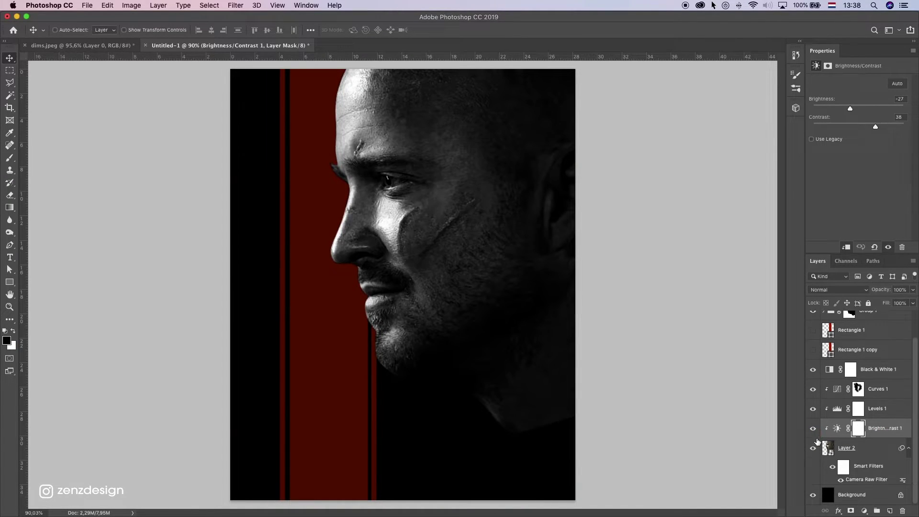
Clip the Black & White 1 adjustment to the portrait and set its opacity to 49%
{"action": "left_click", "coordinate": [833, 369]}
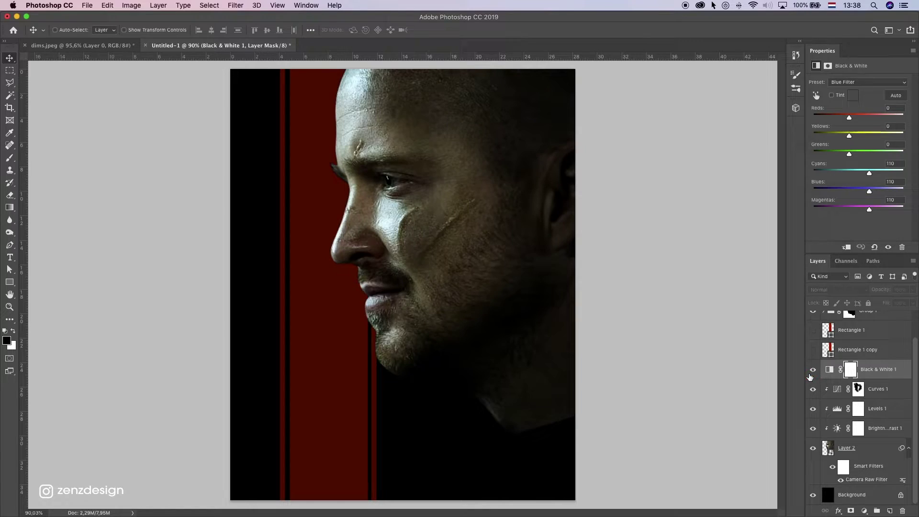
{"action": "left_click", "coordinate": [847, 248]}
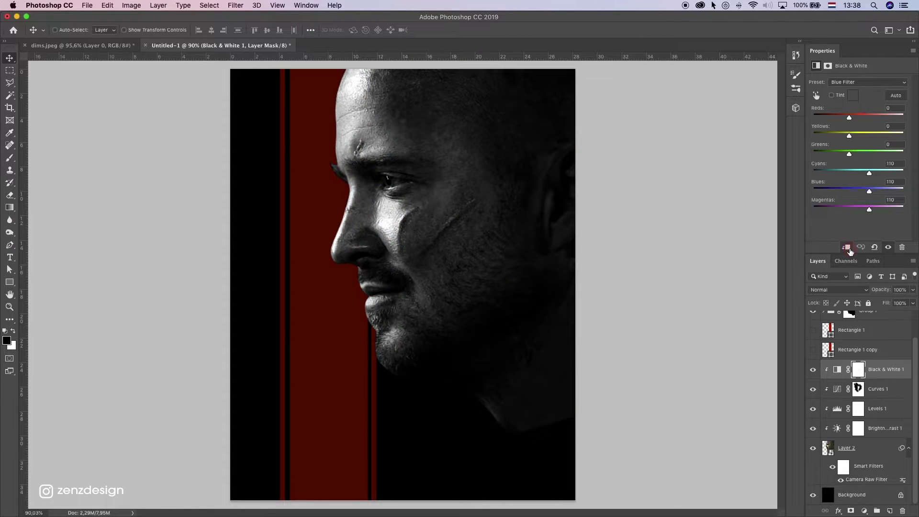
{"action": "left_click", "coordinate": [913, 289]}
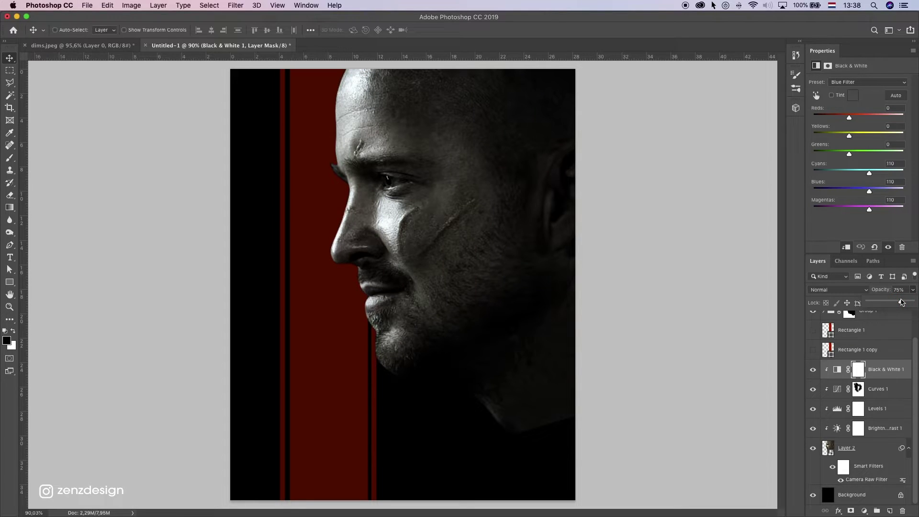
{"action": "mouse_move", "coordinate": [898, 301]}
{"action": "left_mouse_down"}
{"action": "mouse_move", "coordinate": [869, 302]}
{"action": "mouse_move", "coordinate": [891, 305]}
{"action": "left_mouse_up"}
{"action": "left_click", "coordinate": [881, 349]}
{"action": "left_click", "coordinate": [885, 371]}
Add a clipped Color Balance adjustment with midtones at Cyan/Red +6, Magenta/Green -12 and Yellow/Blue -7
{"action": "left_click", "coordinate": [864, 512]}
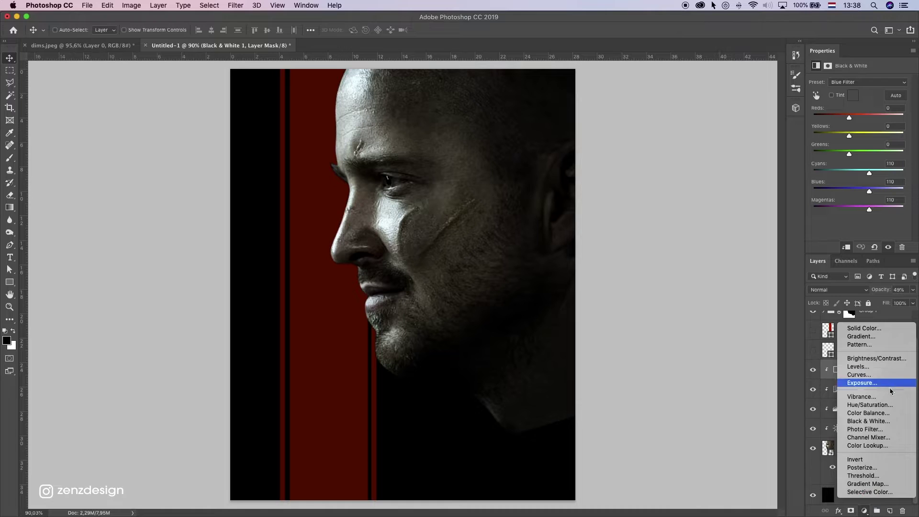
{"action": "left_click", "coordinate": [879, 413]}
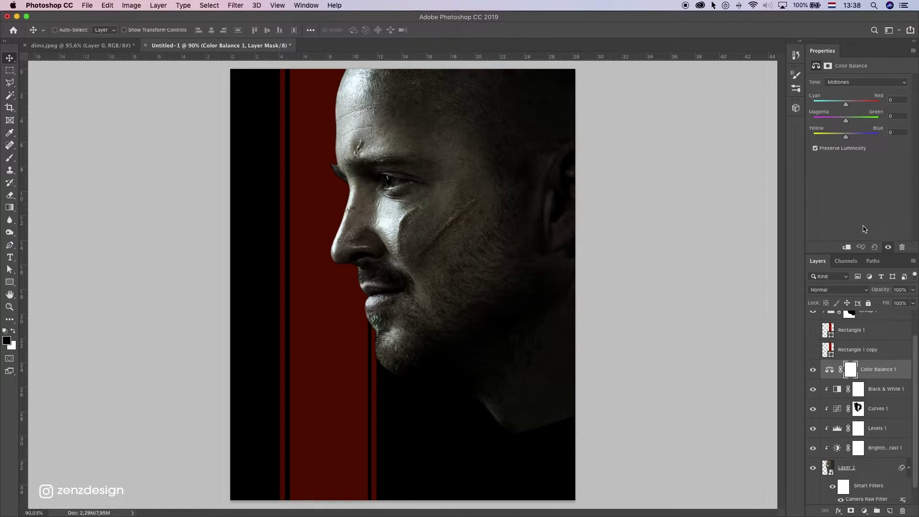
{"action": "left_click", "coordinate": [843, 248]}
{"action": "scroll", "coordinate": [845, 347], "scroll_direction": "up", "scroll_amount": 2}
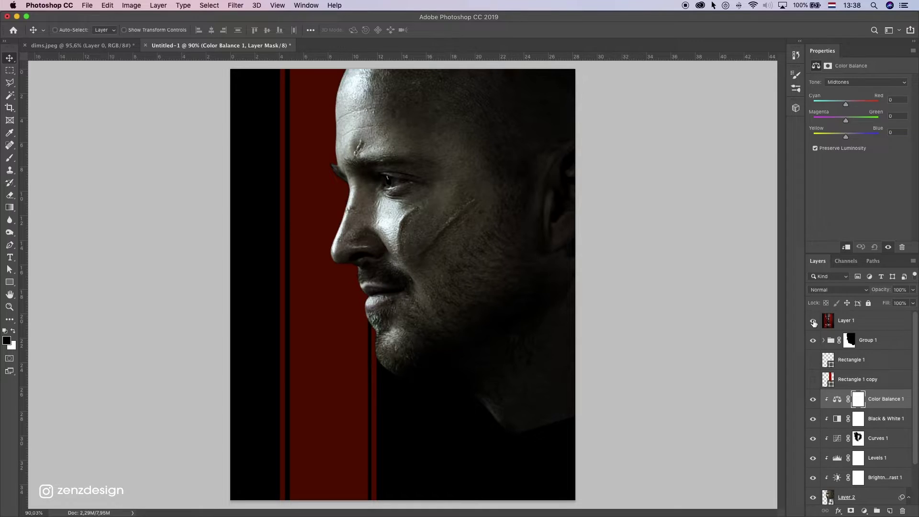
{"action": "left_click", "coordinate": [813, 321]}
{"action": "left_click", "coordinate": [813, 321]}
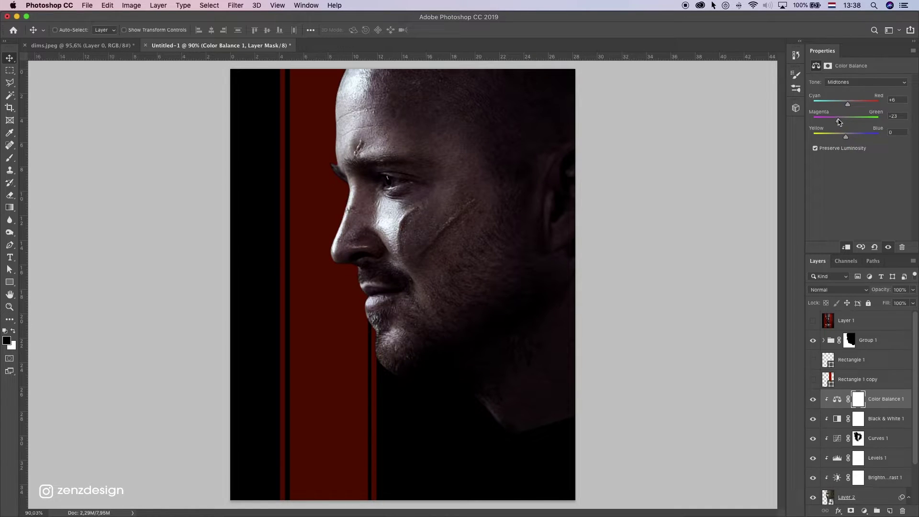
{"action": "scroll", "coordinate": [437, 295], "scroll_direction": "down", "scroll_amount": 5}
{"action": "scroll", "coordinate": [441, 285], "scroll_direction": "up", "scroll_amount": 5}
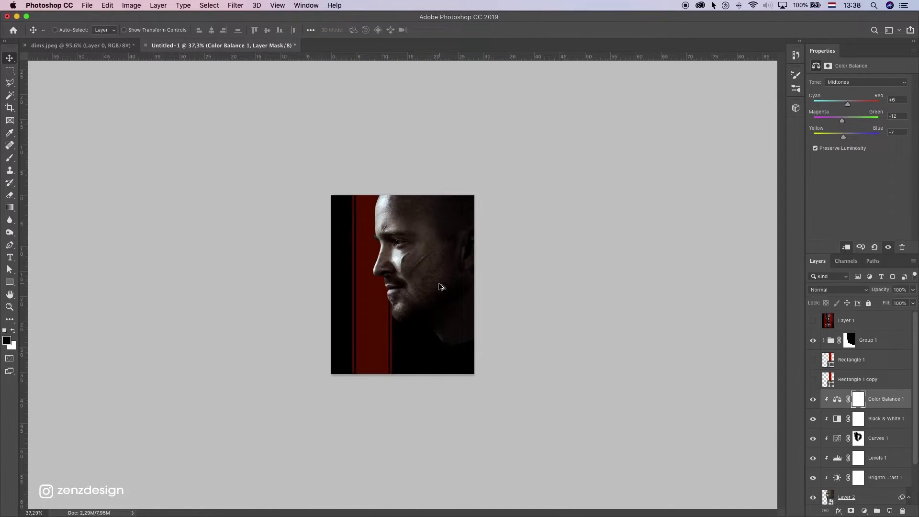
Add a Curves adjustment directly above Layer 2, raising the highlights near input 150, output 174 and holding the shadows near input 55, output 58
{"action": "left_click", "coordinate": [813, 341]}
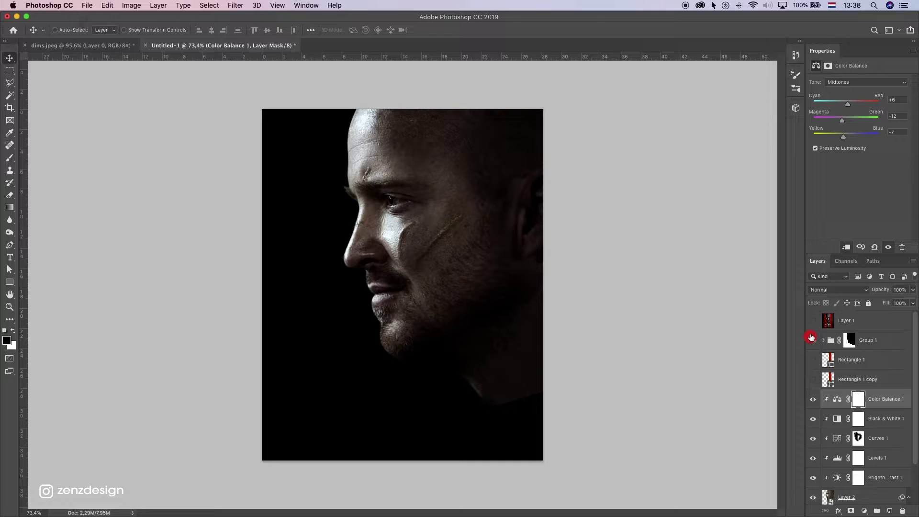
{"action": "left_click", "coordinate": [813, 321]}
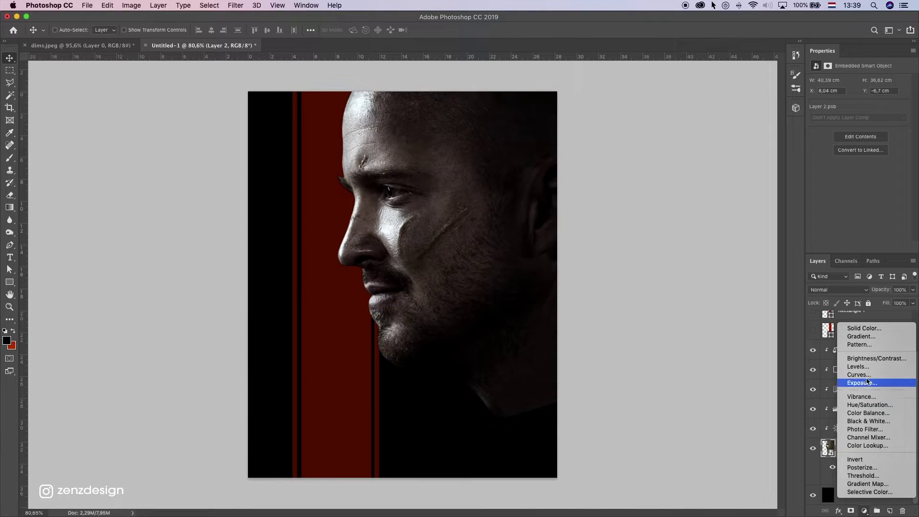
{"action": "left_click", "coordinate": [858, 382]}
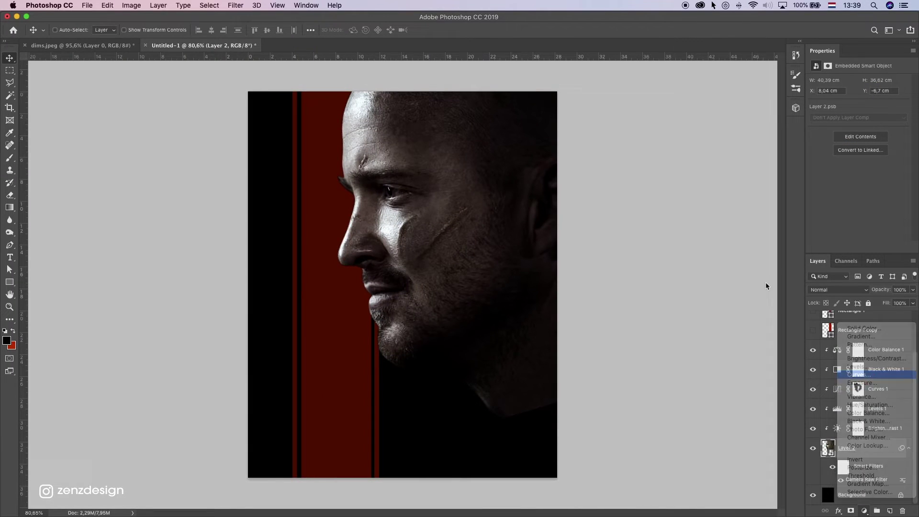
{"action": "mouse_move", "coordinate": [903, 107]}
{"action": "left_mouse_down"}
{"action": "mouse_move", "coordinate": [890, 105]}
{"action": "mouse_move", "coordinate": [905, 104]}
{"action": "left_mouse_up"}
{"action": "left_click_drag", "start_coordinate": [873, 132], "coordinate": [874, 127]}
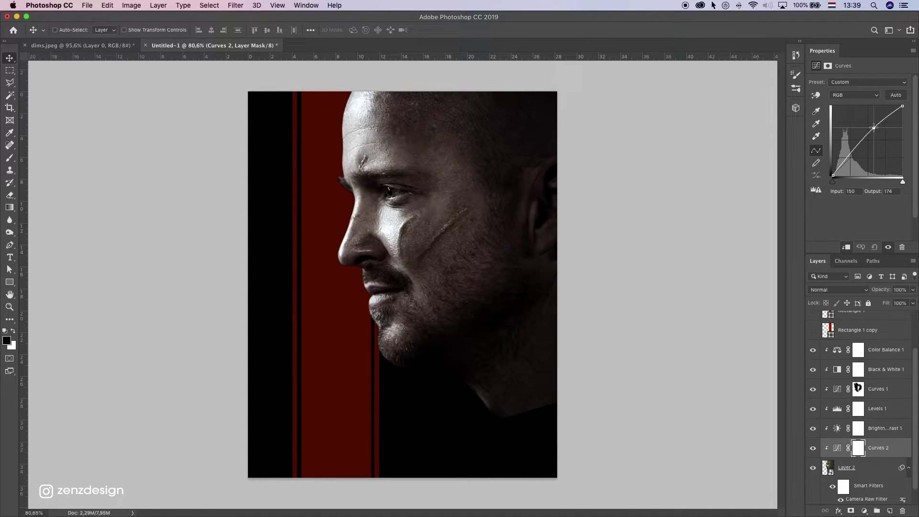
{"action": "left_click", "coordinate": [847, 159]}
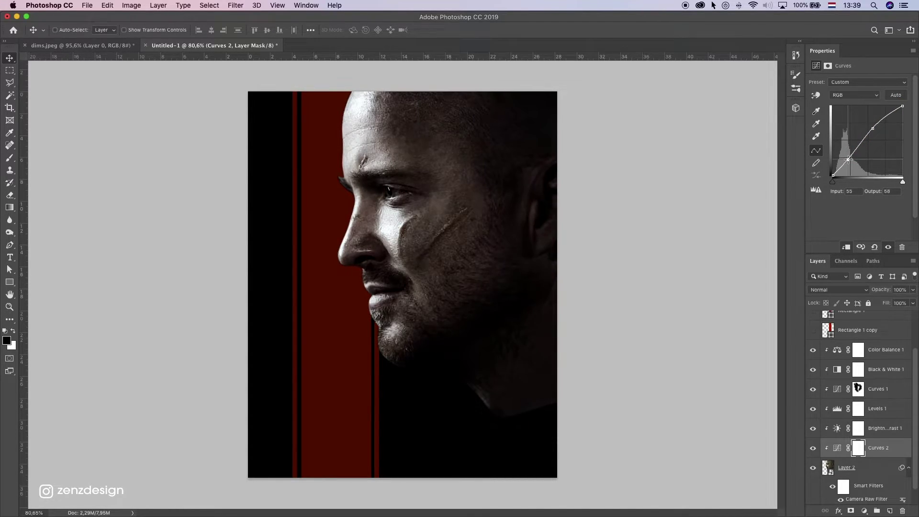
{"action": "left_click_drag", "start_coordinate": [848, 159], "coordinate": [849, 160]}
{"action": "left_click", "coordinate": [813, 448]}
{"action": "left_click", "coordinate": [813, 448]}
{"action": "scroll", "coordinate": [472, 322], "scroll_direction": "down", "scroll_amount": 5}
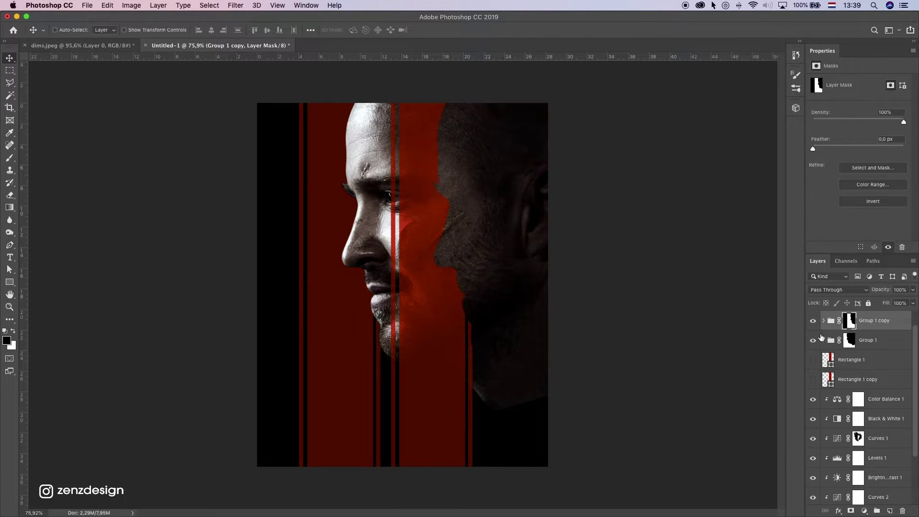
Delete the layer mask of Group 1 copy and move the stripe group about 3.25 cm to the right over the cheek
{"action": "right_click", "coordinate": [850, 321]}
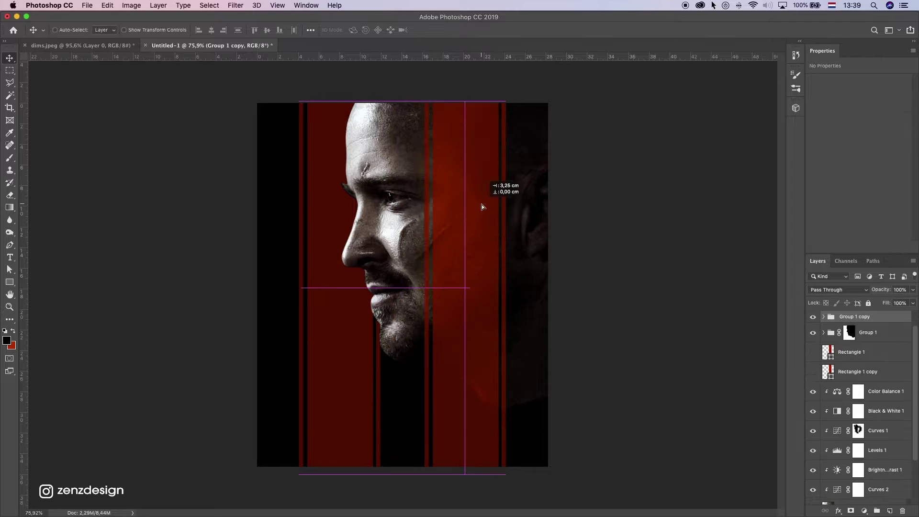
{"action": "left_click_drag", "start_coordinate": [484, 189], "coordinate": [486, 201]}
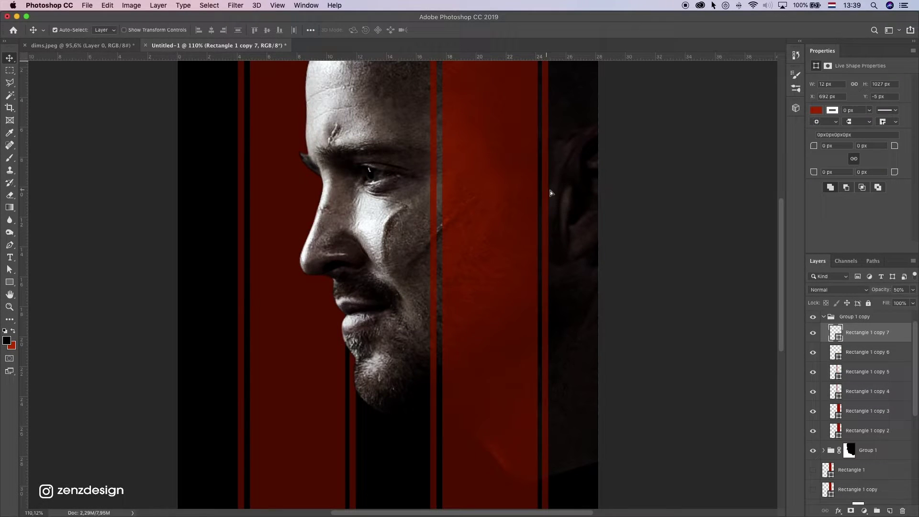
Nudge Rectangle 1 copy 7 slightly right in both stripe groups, to X 698 px in Group 1 copy and X 328 px in Group 1
{"action": "left_click_drag", "start_coordinate": [551, 193], "coordinate": [554, 193]}
{"action": "left_click_drag", "start_coordinate": [353, 373], "coordinate": [354, 373]}
{"action": "key", "text": "super+minus"}
{"action": "key", "text": "super+minus"}
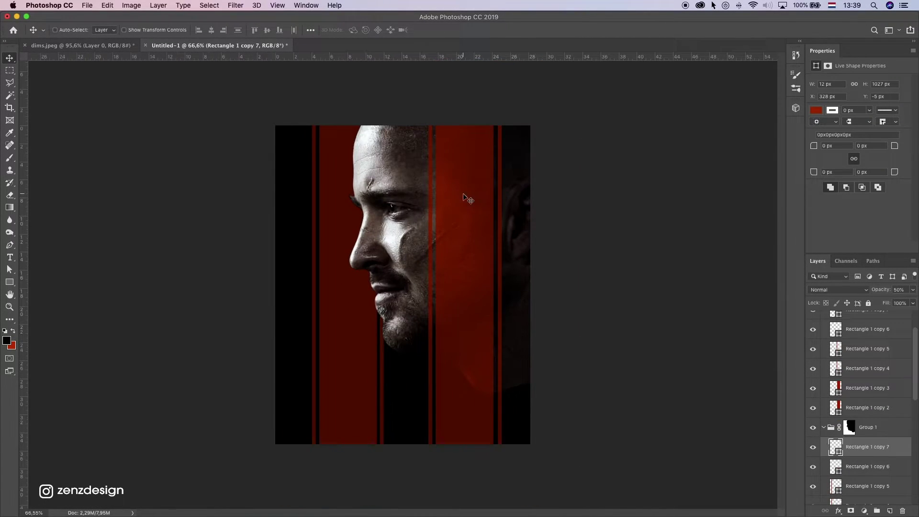
Set the opacity of the wide red stripe, Rectangle 1 copy 5 and Rectangle 1 copy 7 in Group 1 copy to 32%
{"action": "left_click", "coordinate": [468, 199], "text": "super"}
{"action": "left_click", "coordinate": [913, 290]}
{"action": "mouse_move", "coordinate": [891, 301]}
{"action": "left_mouse_down"}
{"action": "mouse_move", "coordinate": [884, 303]}
{"action": "mouse_move", "coordinate": [902, 290]}
{"action": "mouse_move", "coordinate": [885, 290]}
{"action": "left_mouse_up"}
{"action": "left_click", "coordinate": [867, 349]}
{"action": "type", "text": "32"}
{"action": "scroll", "coordinate": [868, 339], "scroll_direction": "up", "scroll_amount": 3}
{"action": "left_click", "coordinate": [868, 338]}
{"action": "type", "text": "32"}
{"action": "left_click", "coordinate": [521, 364]}
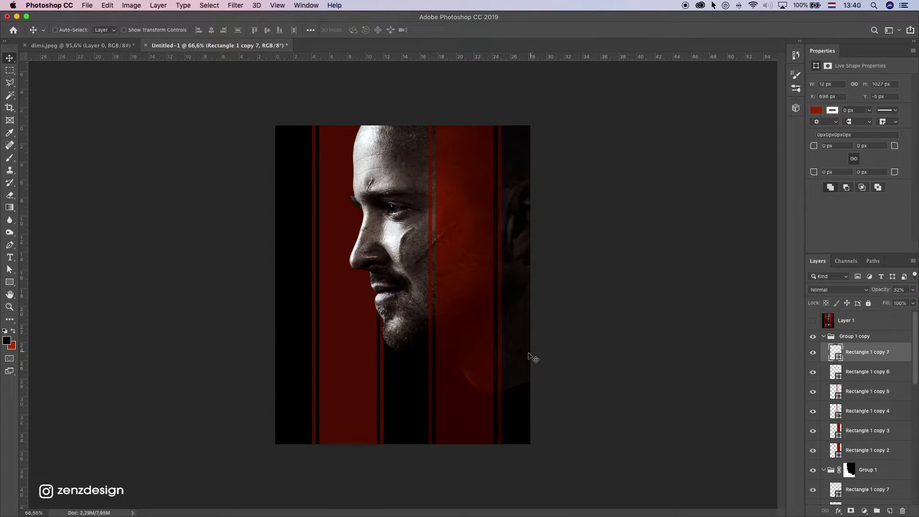
Add a layer mask to Layer 2 and paint its lower-right area black with a soft 300 px brush
{"action": "key", "text": "super+alt+a"}
{"action": "scroll", "coordinate": [857, 407], "scroll_direction": "down", "scroll_amount": 5}
{"action": "left_click", "coordinate": [378, 297], "text": "super"}
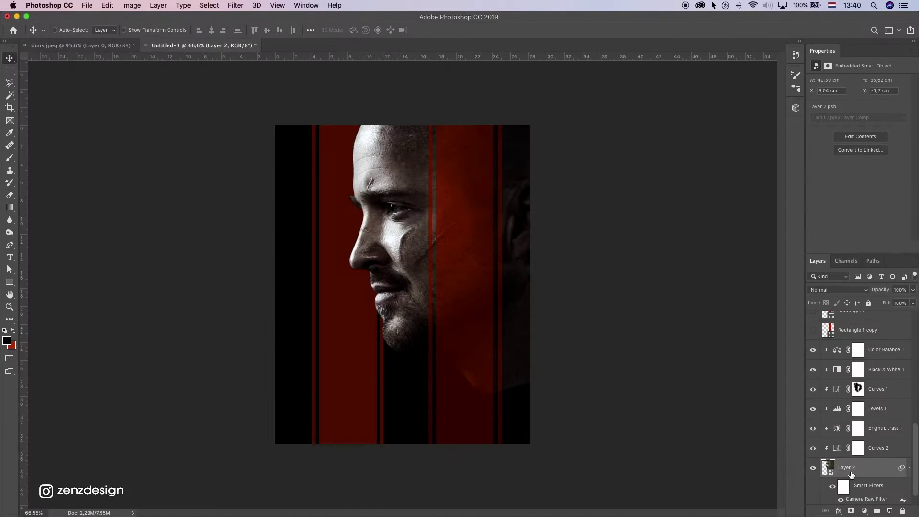
{"action": "scroll", "coordinate": [852, 502], "scroll_direction": "down", "scroll_amount": 1}
{"action": "left_click", "coordinate": [852, 511]}
{"action": "left_click", "coordinate": [9, 157]}
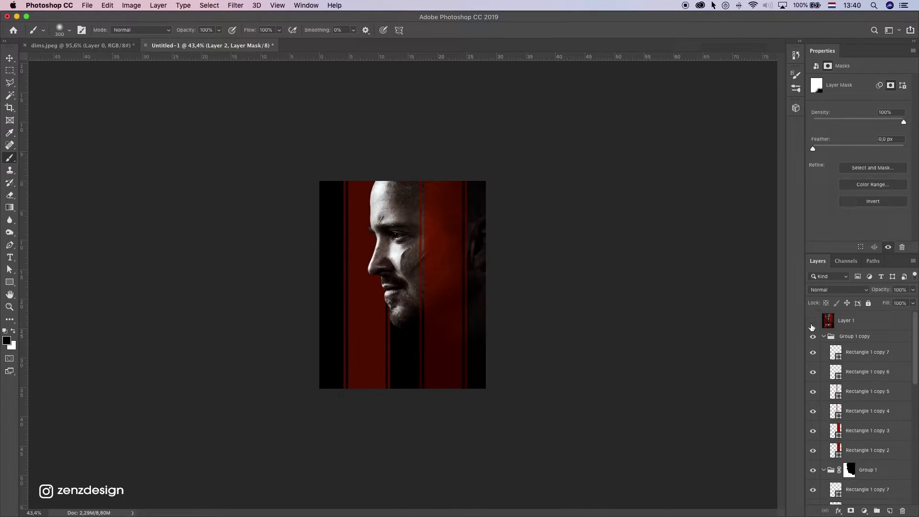
Compare the artwork with the reference poster in Layer 1 and leave the reference shown
{"action": "left_click", "coordinate": [813, 322]}
{"action": "left_click", "coordinate": [812, 322]}
{"action": "left_click", "coordinate": [813, 323]}
{"action": "left_click", "coordinate": [813, 325]}
{"action": "scroll", "coordinate": [544, 318], "scroll_direction": "up", "scroll_amount": 1}
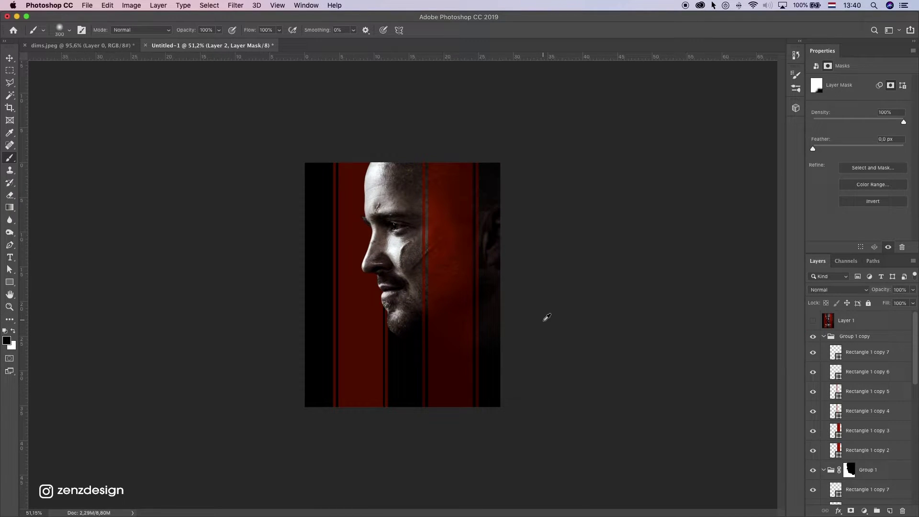
{"action": "left_click", "coordinate": [814, 322]}
Add a text layer reading EL over the reference's chin and move it to the top of the stack, above Layer 1
{"action": "scroll", "coordinate": [434, 340], "scroll_direction": "up", "scroll_amount": 3}
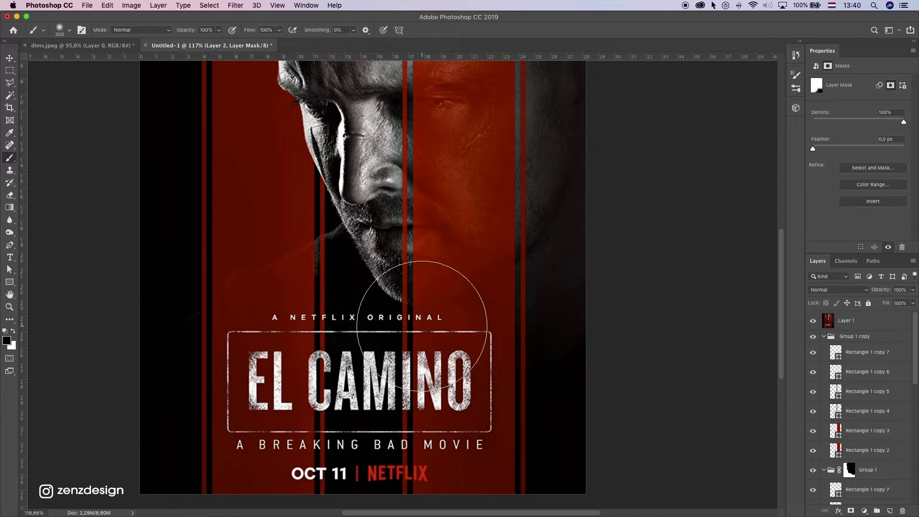
{"action": "left_click", "coordinate": [10, 223]}
{"action": "left_click", "coordinate": [10, 258]}
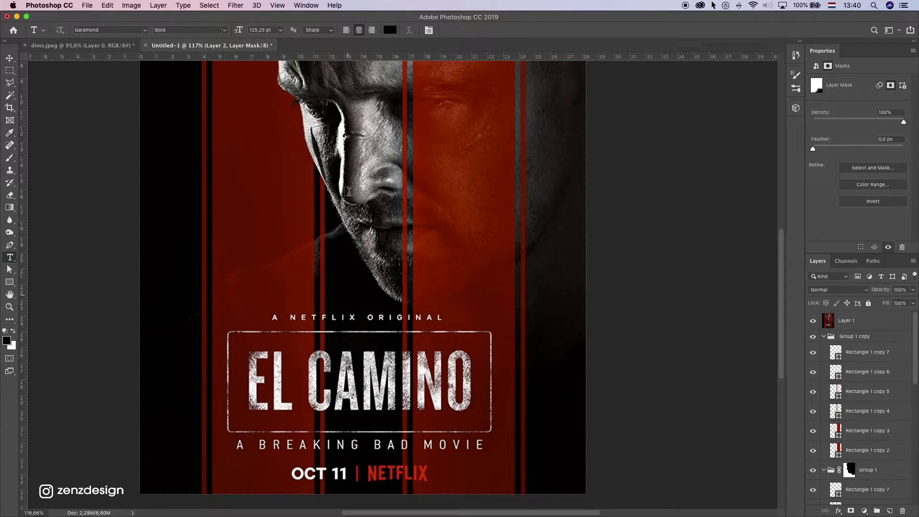
{"action": "left_click", "coordinate": [277, 245]}
{"action": "type", "text": "EL C"}
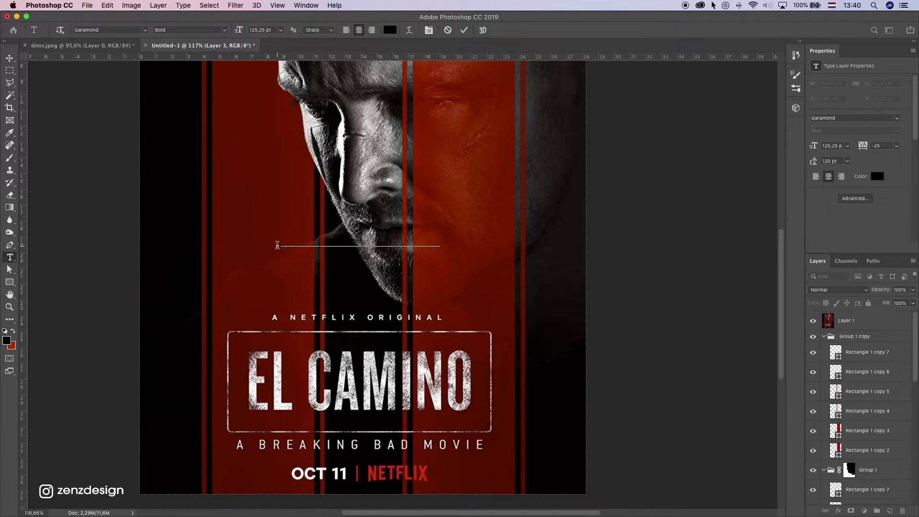
{"action": "key", "text": "BackSpace"}
{"action": "key", "text": "super+a"}
{"action": "scroll", "coordinate": [841, 450], "scroll_direction": "down", "scroll_amount": 10}
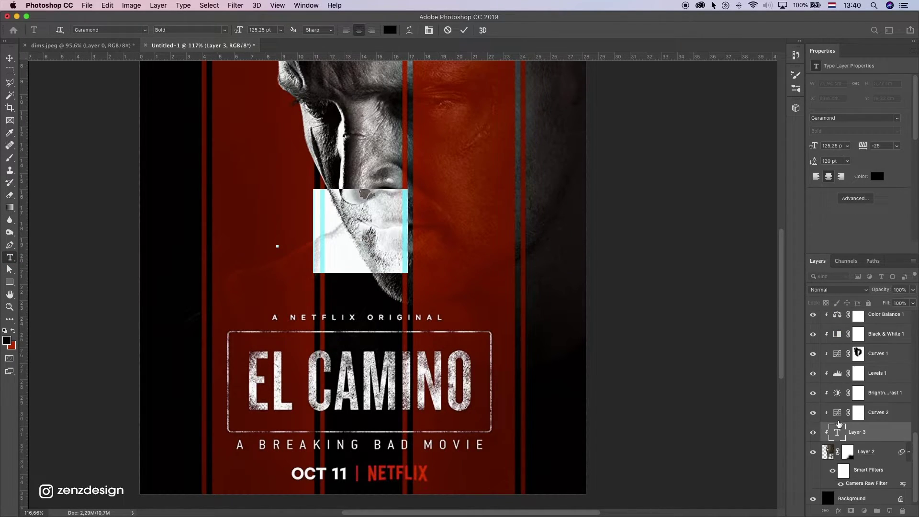
{"action": "left_click_drag", "start_coordinate": [853, 433], "coordinate": [857, 320]}
Set the EL text to Bebas Neue Bold and colour it white
{"action": "double_click", "coordinate": [344, 230]}
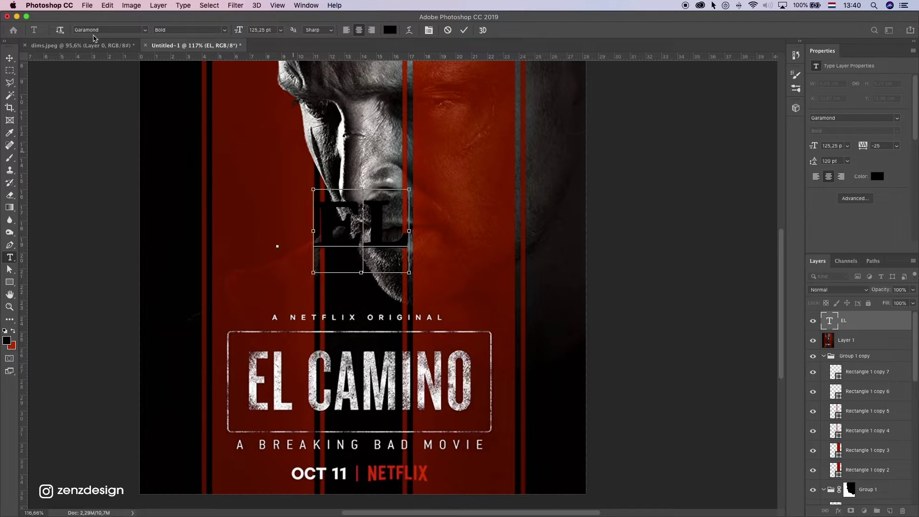
{"action": "left_click", "coordinate": [88, 29]}
{"action": "type", "text": "bebas"}
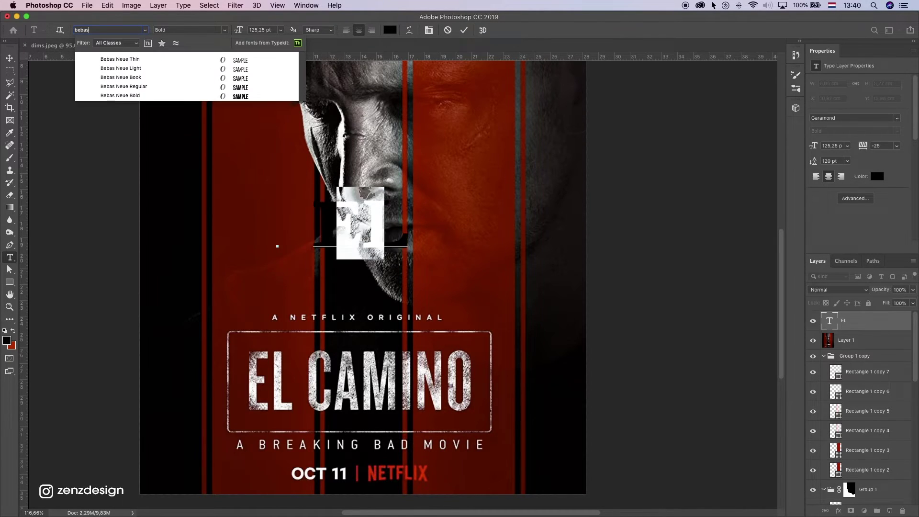
{"action": "key", "text": "Return"}
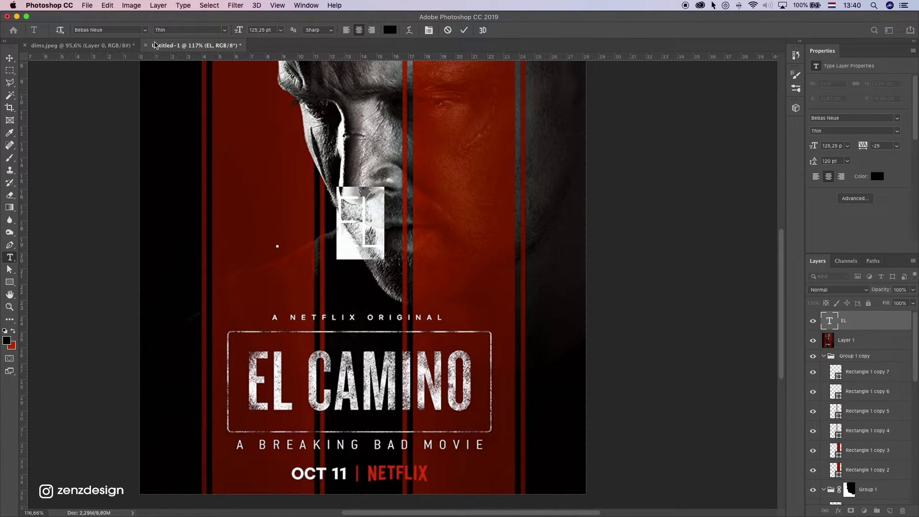
{"action": "left_click", "coordinate": [145, 30]}
{"action": "left_click", "coordinate": [224, 30]}
{"action": "left_click", "coordinate": [166, 54]}
{"action": "left_click", "coordinate": [389, 30]}
{"action": "left_click", "coordinate": [480, 146]}
{"action": "left_click", "coordinate": [698, 140]}
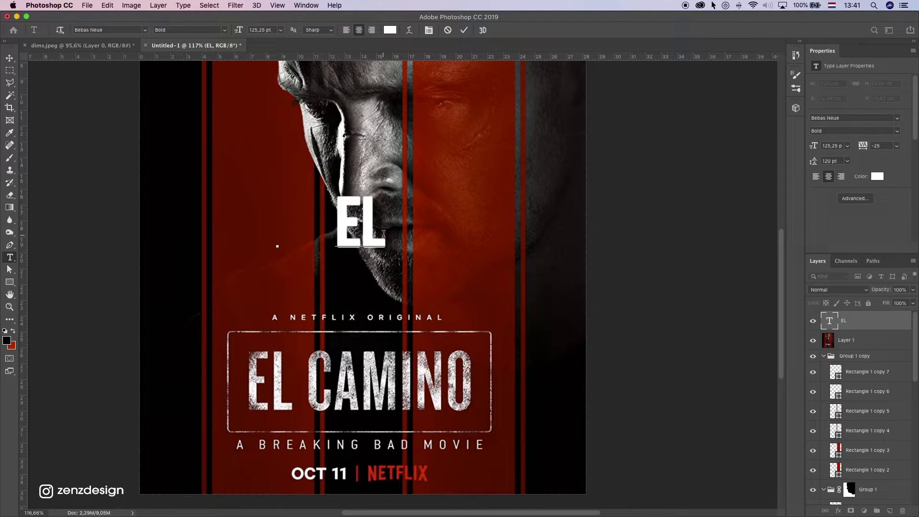
Complete the title as EL CAMINO and set all of it in Bebas Neue Regular
{"action": "type", "text": "CAMINO"}
{"action": "key", "text": "ctrl+a"}
{"action": "left_click", "coordinate": [107, 32]}
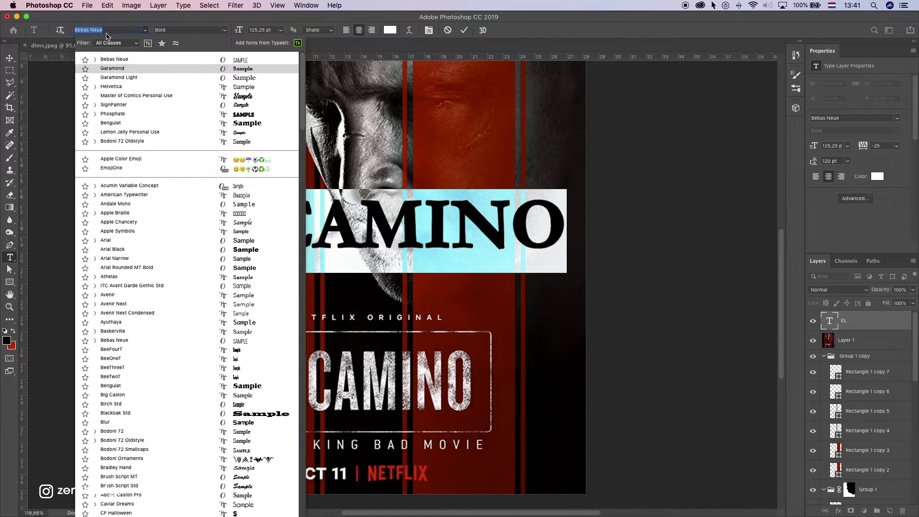
{"action": "key", "text": "Return"}
{"action": "left_click", "coordinate": [10, 58]}
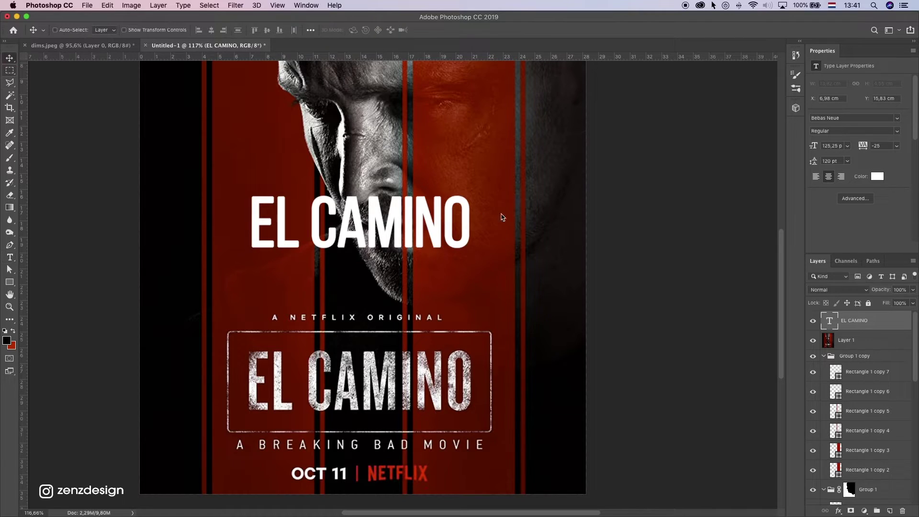
Transform the EL CAMINO title to about 144 pt so it covers the reference lettering, at X 6.73 cm and Y 25.47 cm
{"action": "key", "text": "super+t"}
{"action": "left_click_drag", "start_coordinate": [466, 189], "coordinate": [464, 340]}
{"action": "left_click_drag", "start_coordinate": [419, 410], "coordinate": [419, 415]}
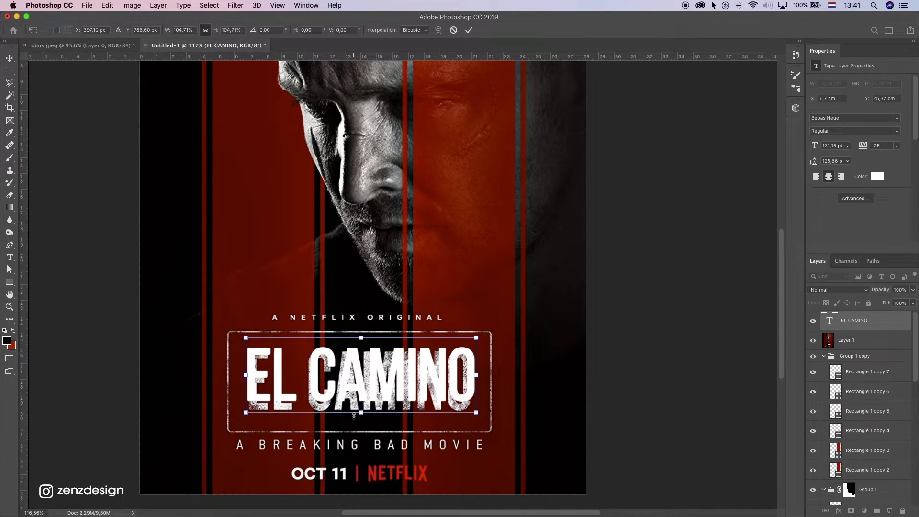
{"action": "left_click_drag", "start_coordinate": [354, 416], "coordinate": [354, 418]}
{"action": "left_click_drag", "start_coordinate": [379, 382], "coordinate": [381, 385]}
{"action": "left_click_drag", "start_coordinate": [475, 382], "coordinate": [470, 381]}
{"action": "left_click_drag", "start_coordinate": [478, 337], "coordinate": [476, 338]}
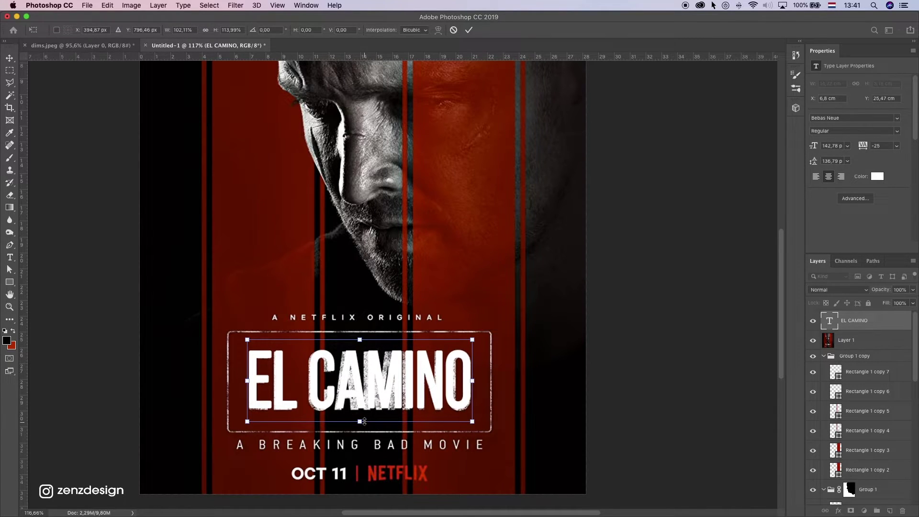
{"action": "left_click_drag", "start_coordinate": [362, 422], "coordinate": [361, 424]}
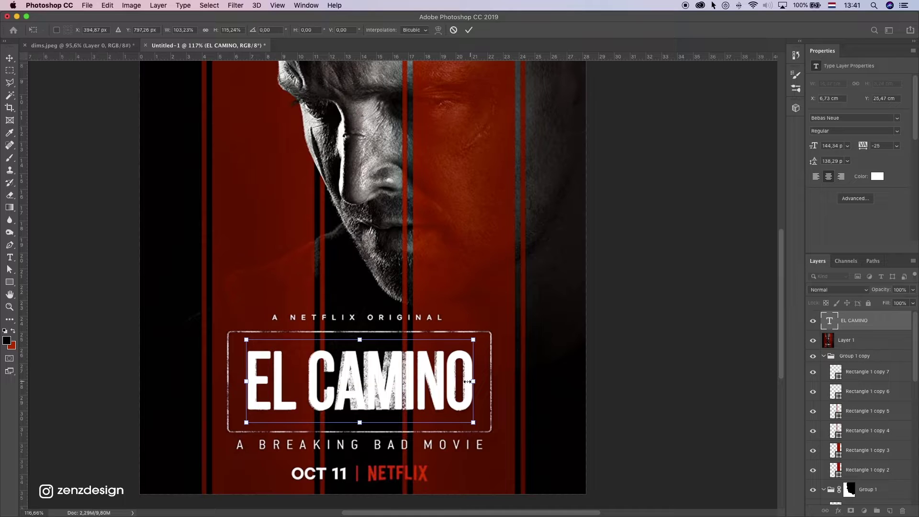
{"action": "left_click_drag", "start_coordinate": [468, 382], "coordinate": [466, 382]}
{"action": "key", "text": "Return"}
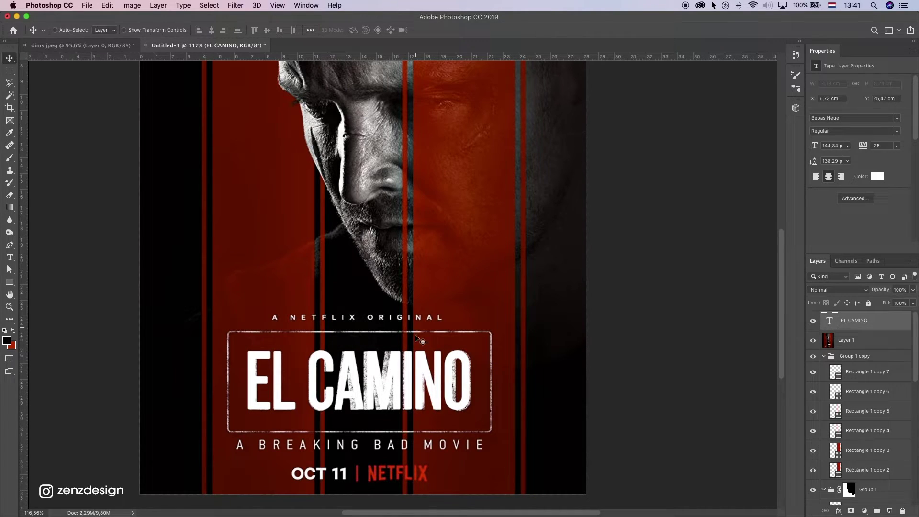
Move the EL CAMINO title straight up to Y 17.49 cm, clear of the reference lettering, and add a layer mask to it
{"action": "left_click_drag", "start_coordinate": [415, 339], "coordinate": [434, 215]}
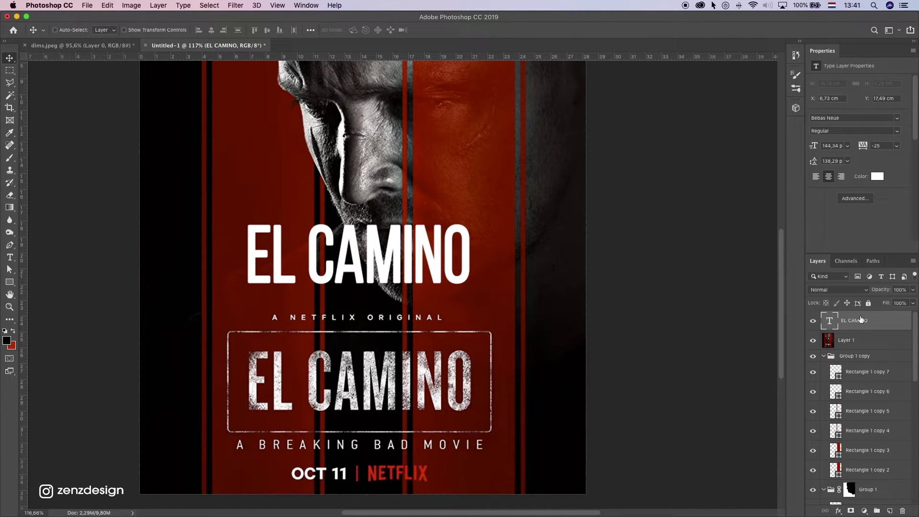
{"action": "key", "text": "super"}
{"action": "left_click", "coordinate": [852, 511]}
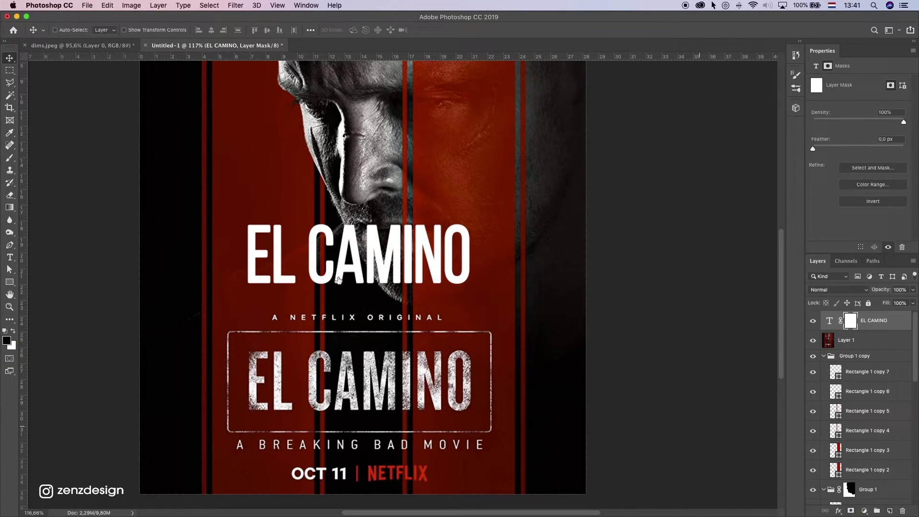
Activate the Brush tool and collapse the General and Dry Media groups in the brush presets, keeping Legacy Brushes open
{"action": "scroll", "coordinate": [311, 242], "scroll_direction": "up", "scroll_amount": 5}
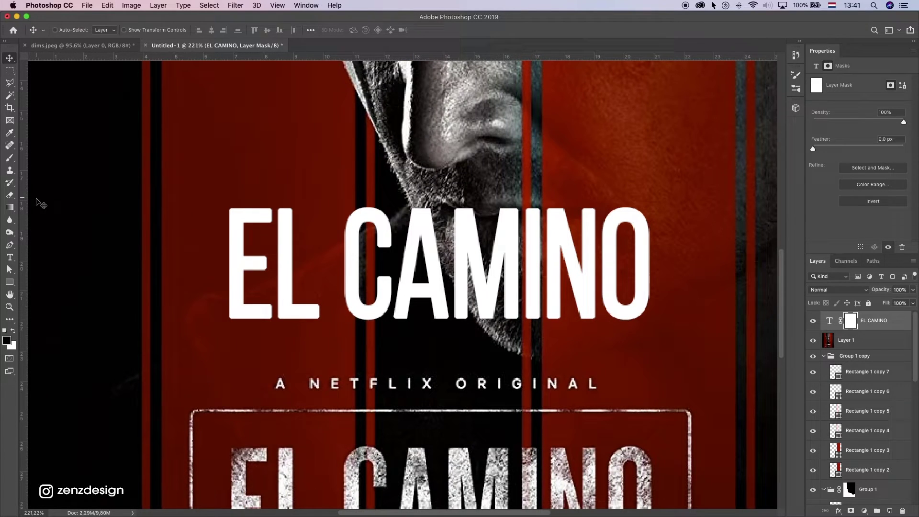
{"action": "left_click", "coordinate": [9, 166]}
{"action": "left_click", "coordinate": [7, 160]}
{"action": "left_click", "coordinate": [10, 171]}
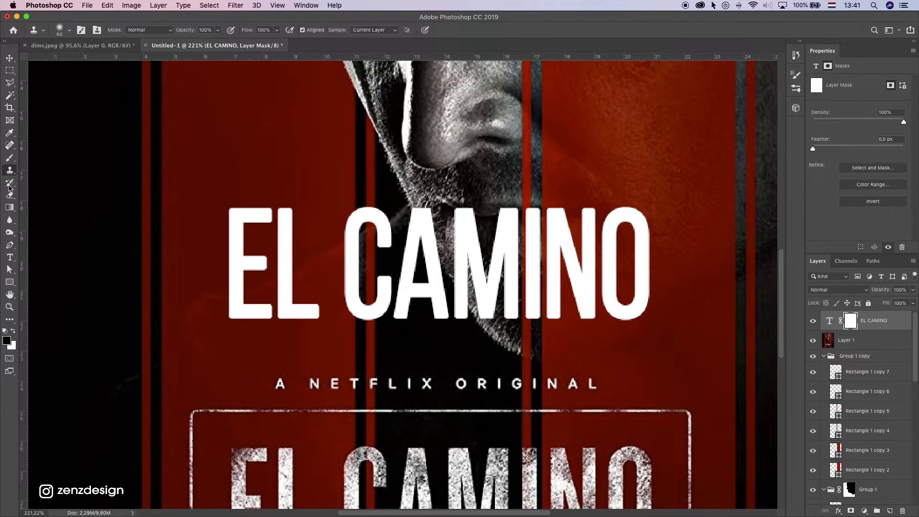
{"action": "left_click", "coordinate": [9, 159]}
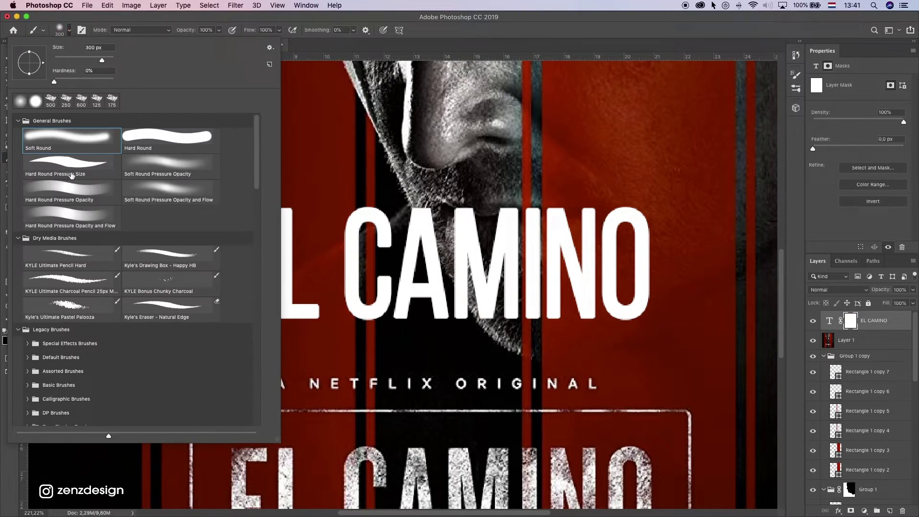
{"action": "left_click", "coordinate": [17, 118]}
{"action": "left_click", "coordinate": [18, 121]}
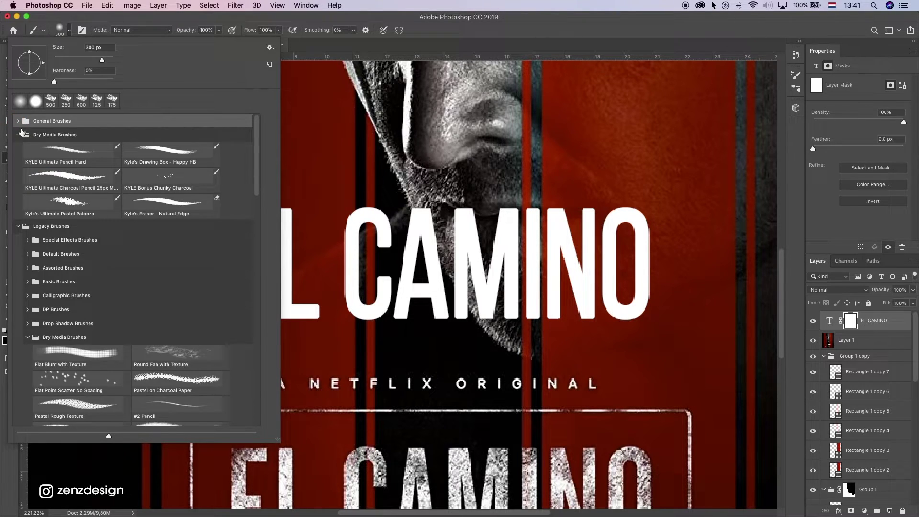
{"action": "left_click", "coordinate": [19, 135]}
{"action": "left_click", "coordinate": [28, 259]}
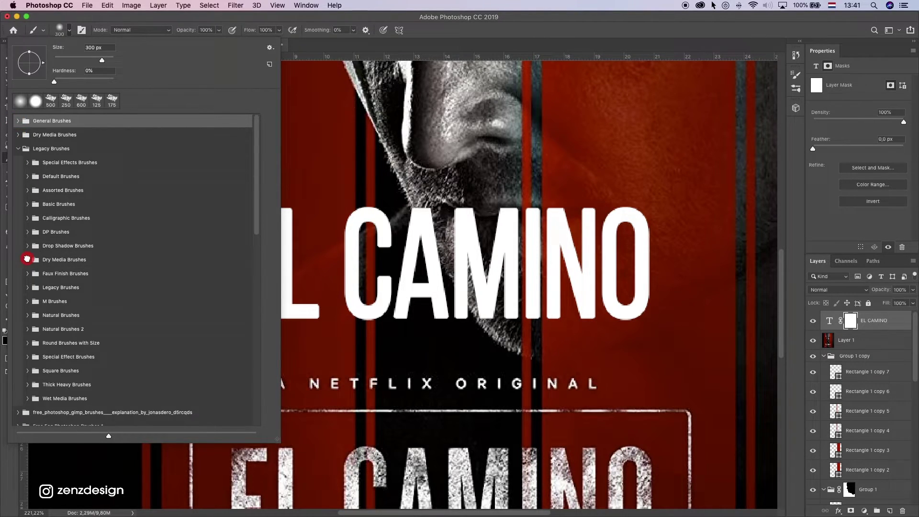
{"action": "left_click", "coordinate": [38, 152]}
{"action": "left_click", "coordinate": [68, 260]}
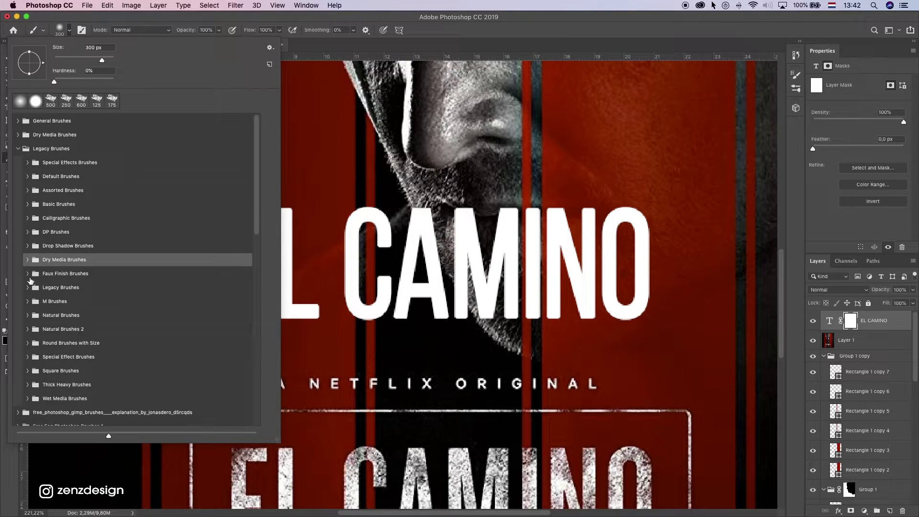
Choose the 60 px Soft Pastel Large brush from the legacy Dry Media Brushes
{"action": "left_click", "coordinate": [27, 259]}
{"action": "scroll", "coordinate": [72, 291], "scroll_direction": "down", "scroll_amount": 5}
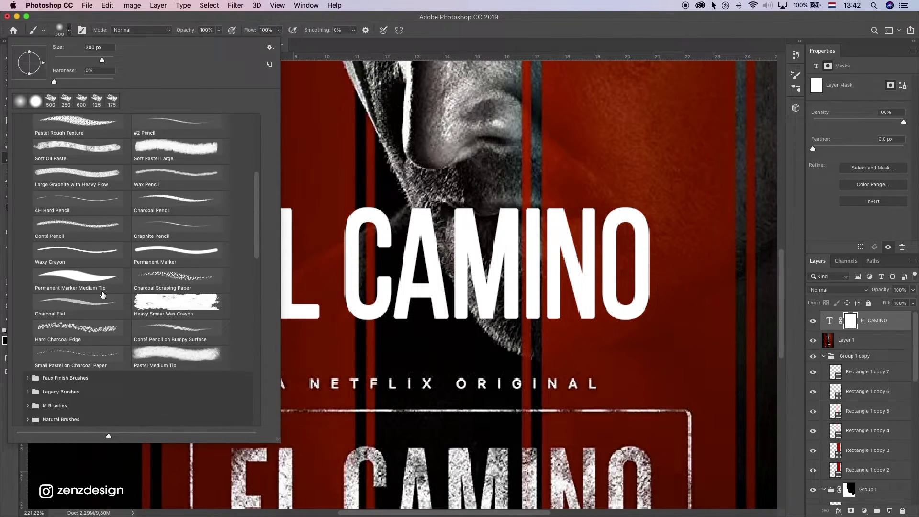
{"action": "left_click", "coordinate": [186, 287]}
{"action": "left_click", "coordinate": [198, 183]}
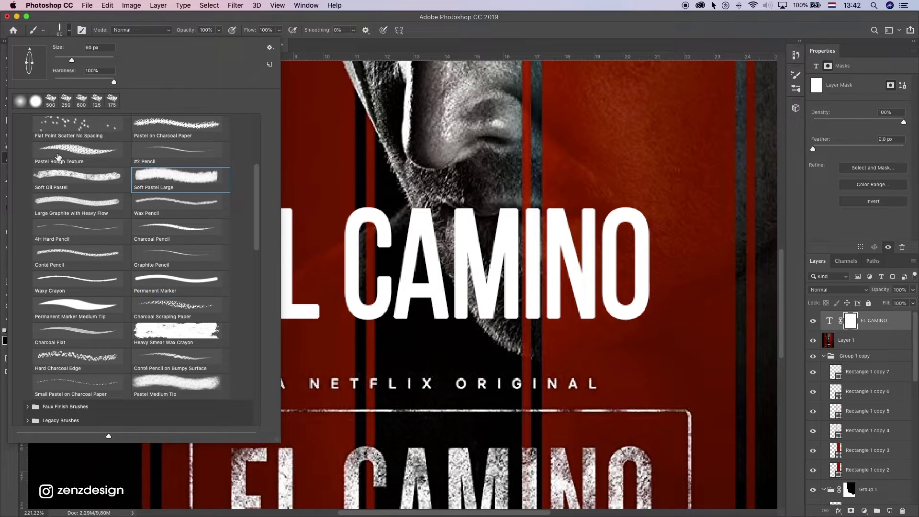
{"action": "scroll", "coordinate": [68, 170], "scroll_direction": "up", "scroll_amount": 3}
{"action": "left_click", "coordinate": [63, 169]}
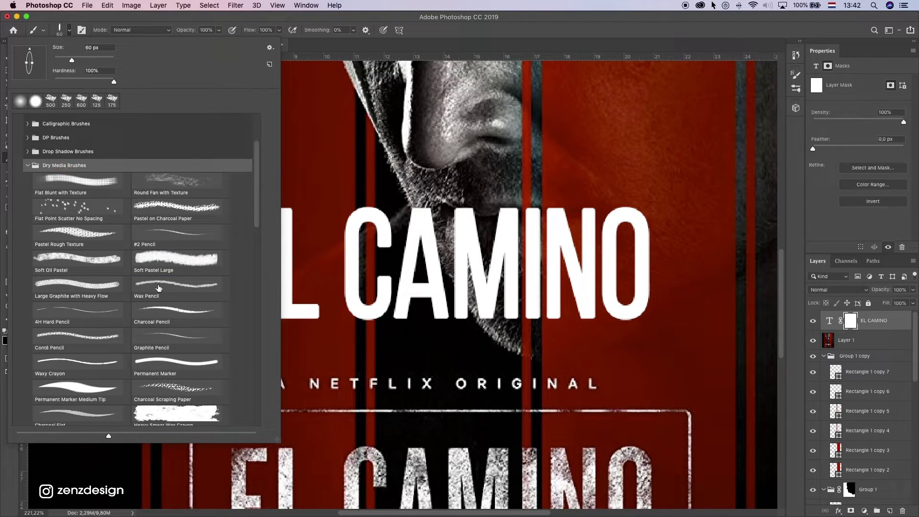
{"action": "scroll", "coordinate": [159, 288], "scroll_direction": "down", "scroll_amount": 1}
{"action": "left_click", "coordinate": [154, 239]}
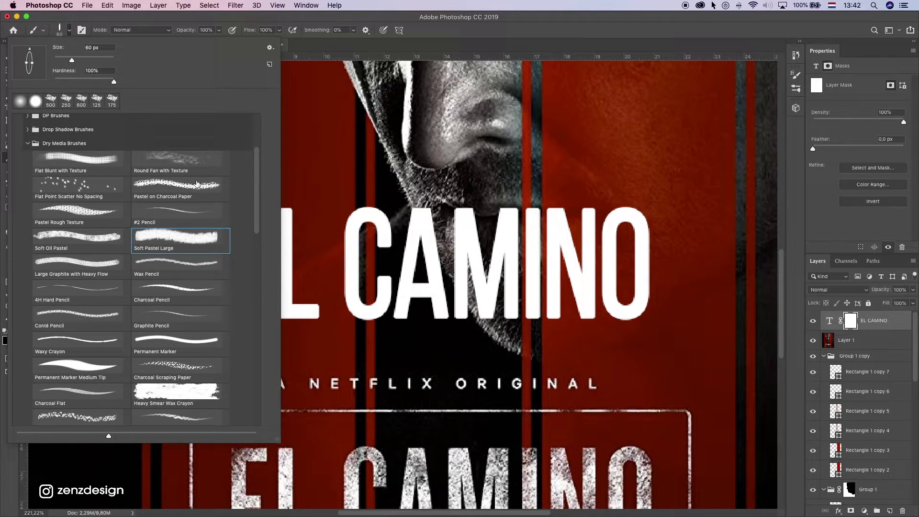
Distress the left side of the C on the title's mask with black Soft Pastel Large strokes, undoing the trial stroke on the A
{"action": "left_click_drag", "start_coordinate": [430, 235], "coordinate": [443, 207]}
{"action": "key", "text": "super+z"}
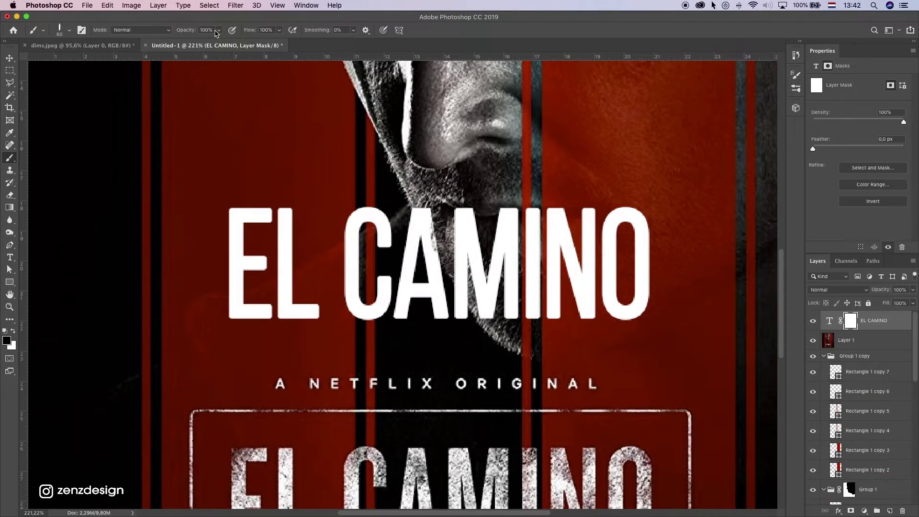
{"action": "left_click", "coordinate": [216, 31]}
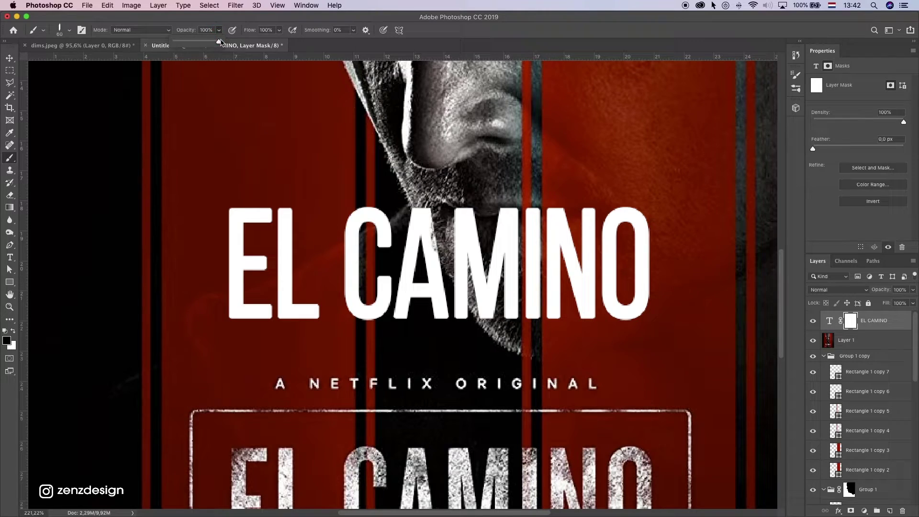
{"action": "left_click", "coordinate": [280, 30]}
{"action": "left_click", "coordinate": [142, 17]}
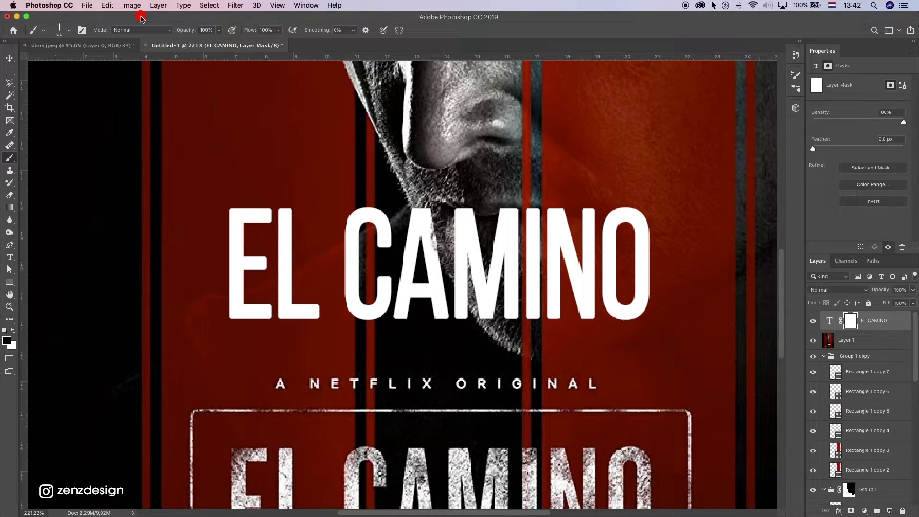
Try the 5 px Charcoal Pencil brush on the upper edge of the C in the title's mask
{"action": "left_click", "coordinate": [65, 29]}
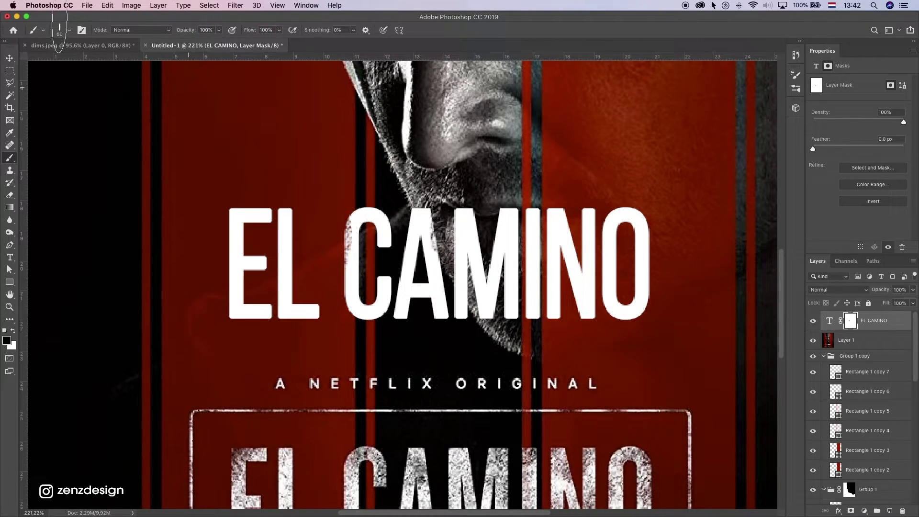
{"action": "left_click", "coordinate": [156, 294]}
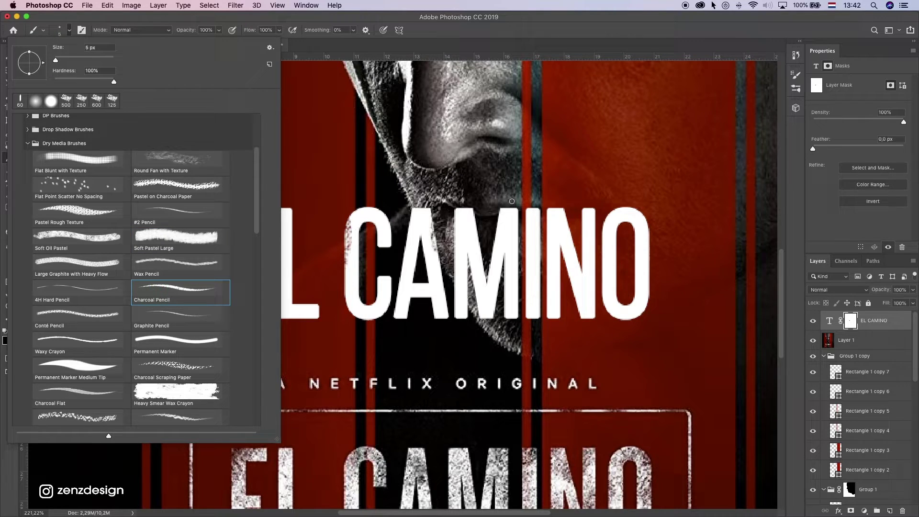
{"action": "left_click", "coordinate": [372, 210]}
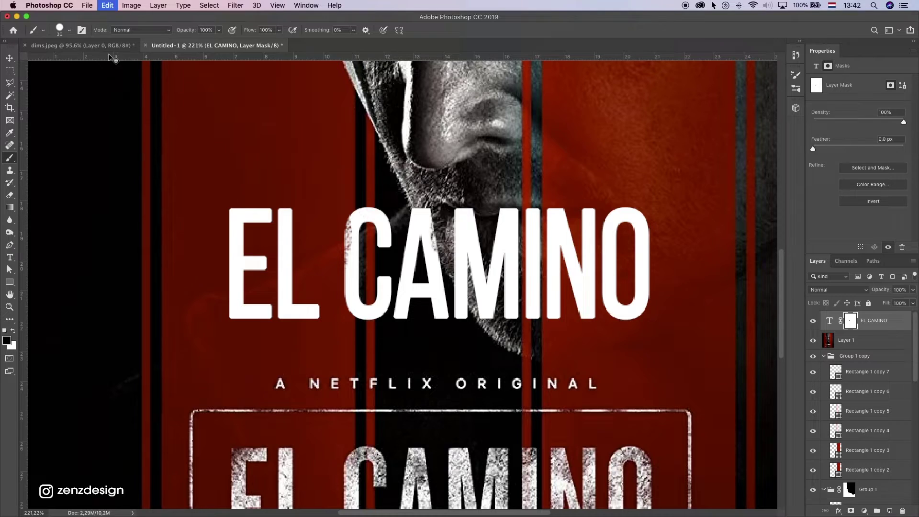
Choose the 13 px Charcoal Scraping Paper brush and distress the upper edges of the C and A on the title's mask, undoing the trial strokes
{"action": "left_click", "coordinate": [65, 31]}
{"action": "left_click", "coordinate": [149, 370]}
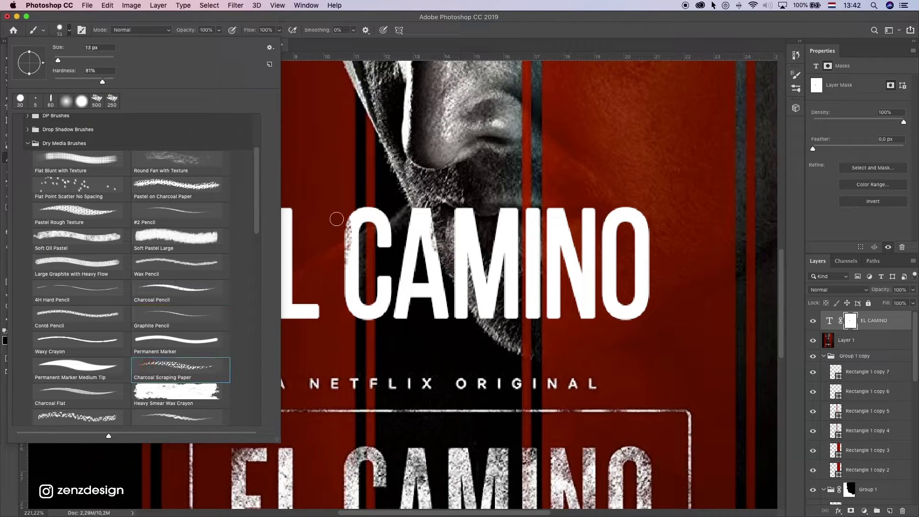
{"action": "left_click", "coordinate": [381, 206]}
{"action": "mouse_move", "coordinate": [372, 206]}
{"action": "left_mouse_down"}
{"action": "mouse_move", "coordinate": [403, 210]}
{"action": "mouse_move", "coordinate": [393, 222]}
{"action": "mouse_move", "coordinate": [395, 198]}
{"action": "mouse_move", "coordinate": [410, 220]}
{"action": "mouse_move", "coordinate": [427, 186]}
{"action": "mouse_move", "coordinate": [431, 213]}
{"action": "mouse_move", "coordinate": [452, 178]}
{"action": "left_mouse_up"}
{"action": "left_click_drag", "start_coordinate": [470, 209], "coordinate": [483, 291]}
{"action": "key", "text": "super+z"}
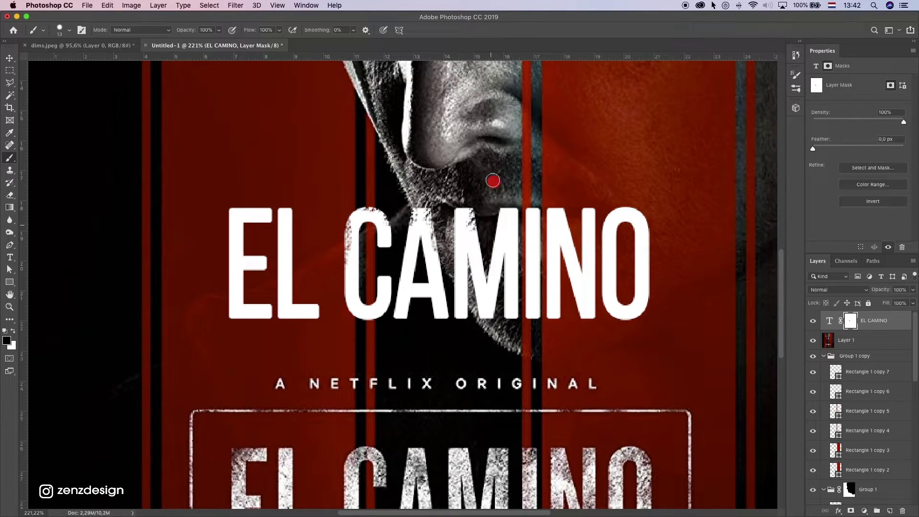
{"action": "left_click_drag", "start_coordinate": [442, 245], "coordinate": [607, 236]}
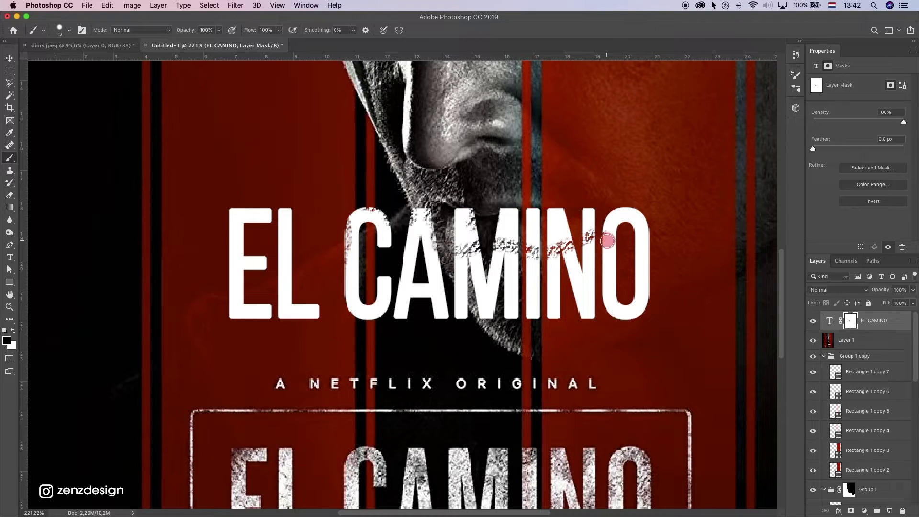
{"action": "key", "text": "super+z"}
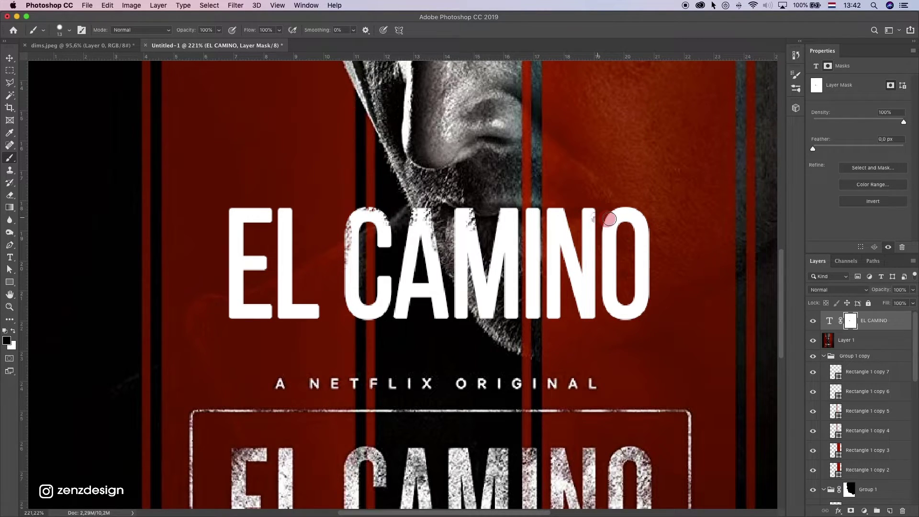
Resize the Charcoal Scraping Paper brush to 25 px and distress the O and the letters' lower edges back to the L on the mask
{"action": "key", "text": "bracketright"}
{"action": "key", "text": "bracketright"}
{"action": "key", "text": "bracketright"}
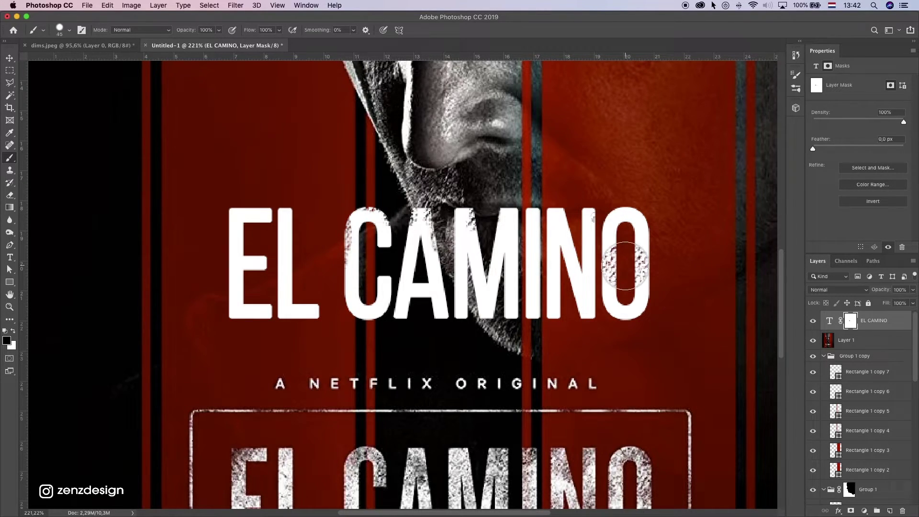
{"action": "key", "text": "bracketleft"}
{"action": "key", "text": "bracketleft"}
{"action": "key", "text": "bracketleft"}
{"action": "key", "text": "bracketleft"}
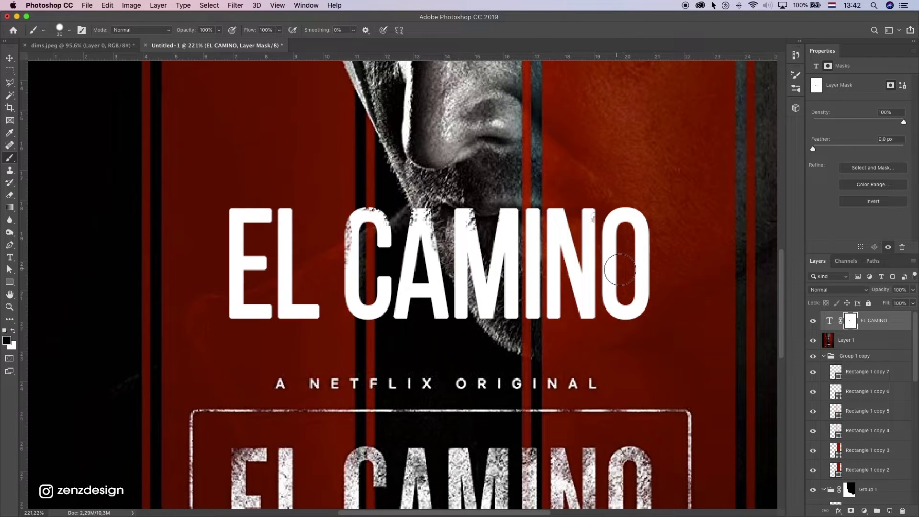
{"action": "left_click", "coordinate": [621, 269]}
{"action": "left_click", "coordinate": [633, 327]}
{"action": "mouse_move", "coordinate": [632, 327]}
{"action": "left_mouse_down"}
{"action": "mouse_move", "coordinate": [558, 340]}
{"action": "mouse_move", "coordinate": [523, 321]}
{"action": "mouse_move", "coordinate": [431, 332]}
{"action": "mouse_move", "coordinate": [431, 318]}
{"action": "mouse_move", "coordinate": [411, 308]}
{"action": "mouse_move", "coordinate": [402, 334]}
{"action": "mouse_move", "coordinate": [304, 299]}
{"action": "left_mouse_up"}
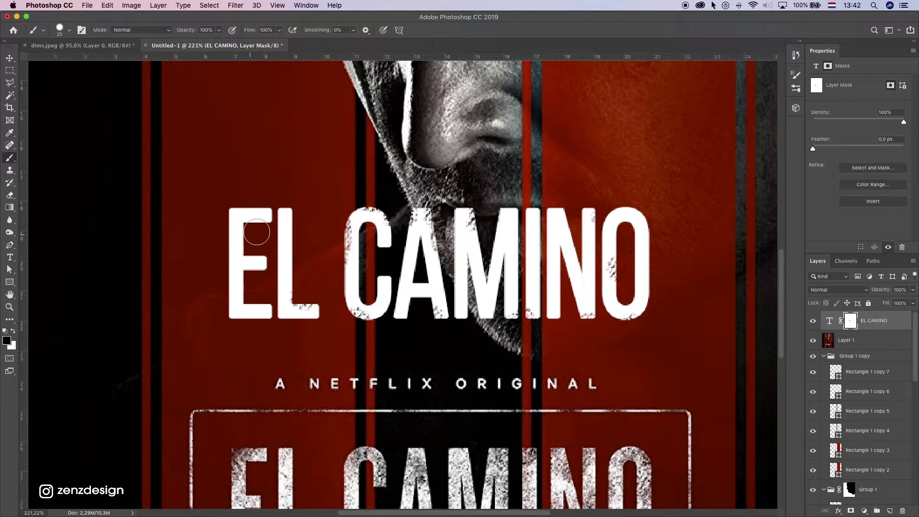
Distress the E, the top of the N, the M and the stem of the L with more 25 px scraping strokes
{"action": "mouse_move", "coordinate": [257, 232]}
{"action": "left_mouse_down"}
{"action": "mouse_move", "coordinate": [219, 240]}
{"action": "mouse_move", "coordinate": [212, 308]}
{"action": "mouse_move", "coordinate": [278, 321]}
{"action": "left_mouse_up"}
{"action": "left_click", "coordinate": [389, 256]}
{"action": "left_click", "coordinate": [494, 240]}
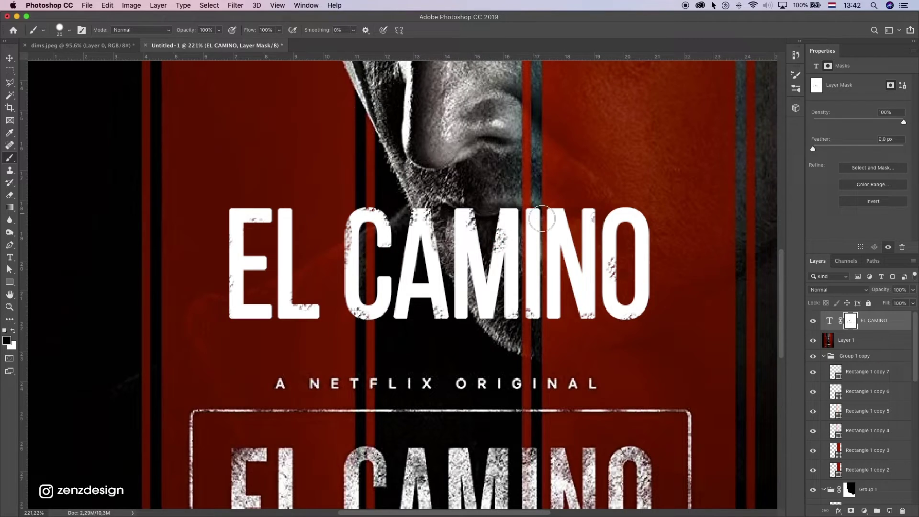
{"action": "key", "text": "super+z"}
{"action": "left_click", "coordinate": [588, 227]}
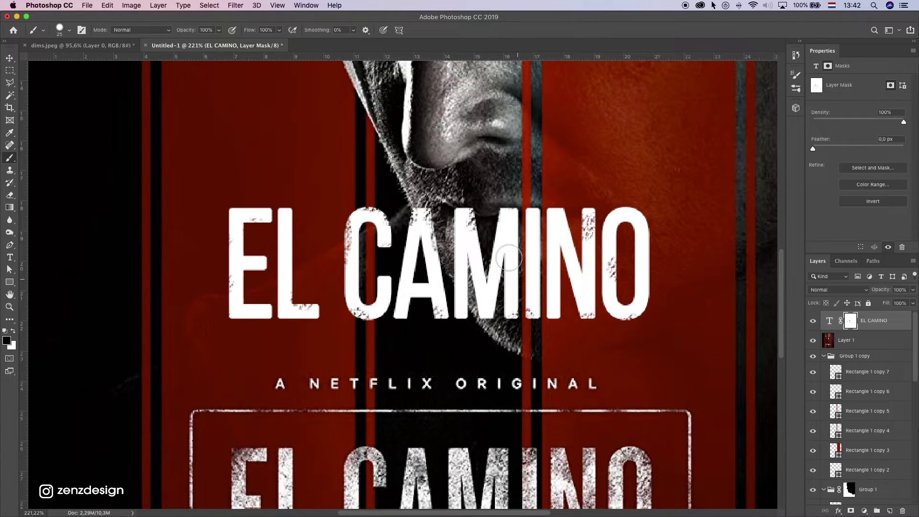
{"action": "mouse_move", "coordinate": [509, 257]}
{"action": "left_mouse_down"}
{"action": "mouse_move", "coordinate": [417, 269]}
{"action": "mouse_move", "coordinate": [373, 254]}
{"action": "mouse_move", "coordinate": [335, 269]}
{"action": "mouse_move", "coordinate": [282, 265]}
{"action": "mouse_move", "coordinate": [241, 242]}
{"action": "left_mouse_up"}
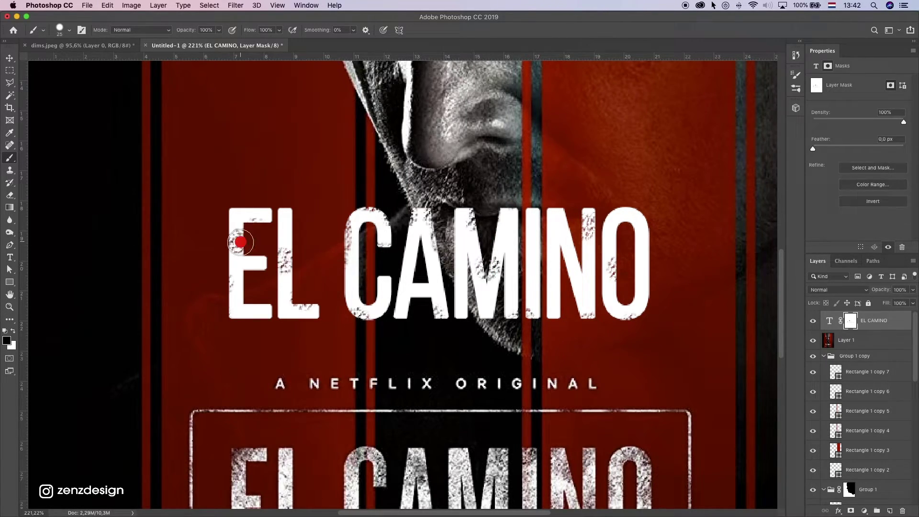
Choose the Heavy Smear Wax Crayon brush, reduce it to 10 px and roughen the right edge of the L, undoing unwanted strokes
{"action": "left_click", "coordinate": [69, 30]}
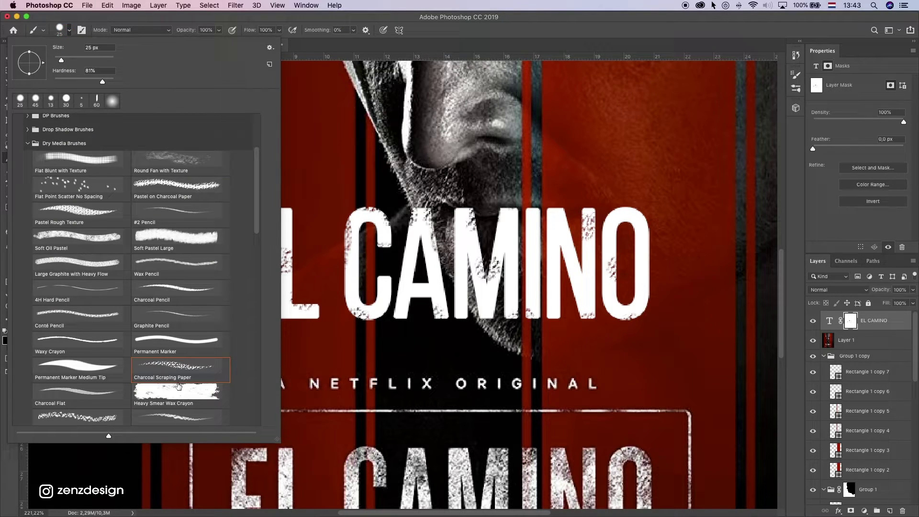
{"action": "left_click", "coordinate": [165, 397]}
{"action": "mouse_move", "coordinate": [301, 234]}
{"action": "left_mouse_down"}
{"action": "mouse_move", "coordinate": [319, 227]}
{"action": "mouse_move", "coordinate": [305, 240]}
{"action": "left_mouse_up"}
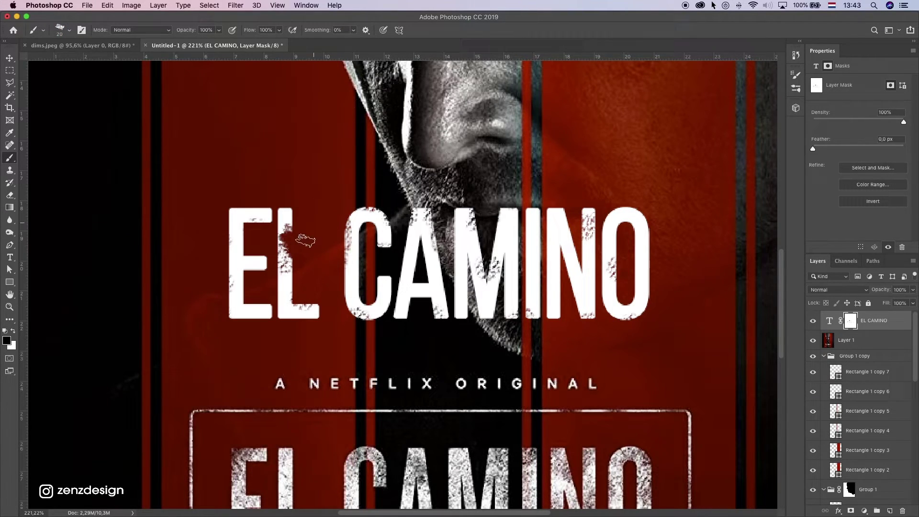
{"action": "key", "text": "super+z"}
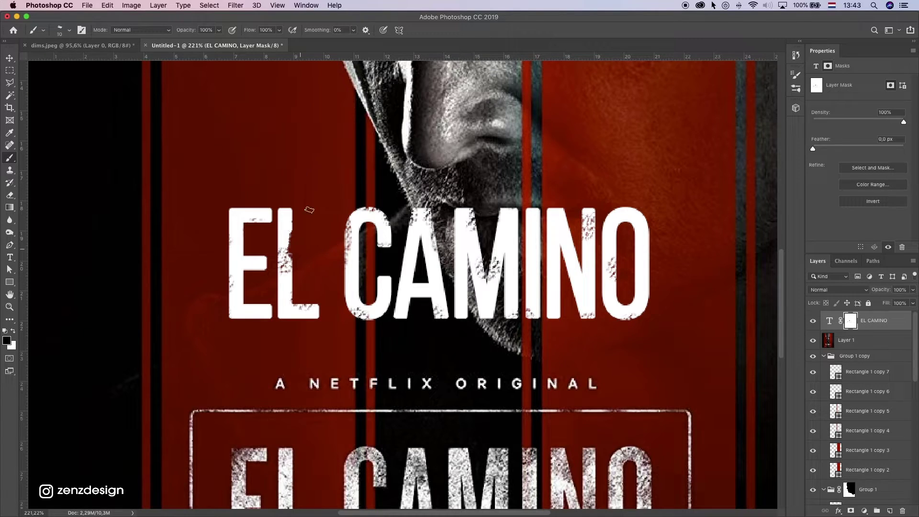
{"action": "key", "text": "super+z"}
{"action": "scroll", "coordinate": [297, 273], "scroll_direction": "down", "scroll_amount": 3}
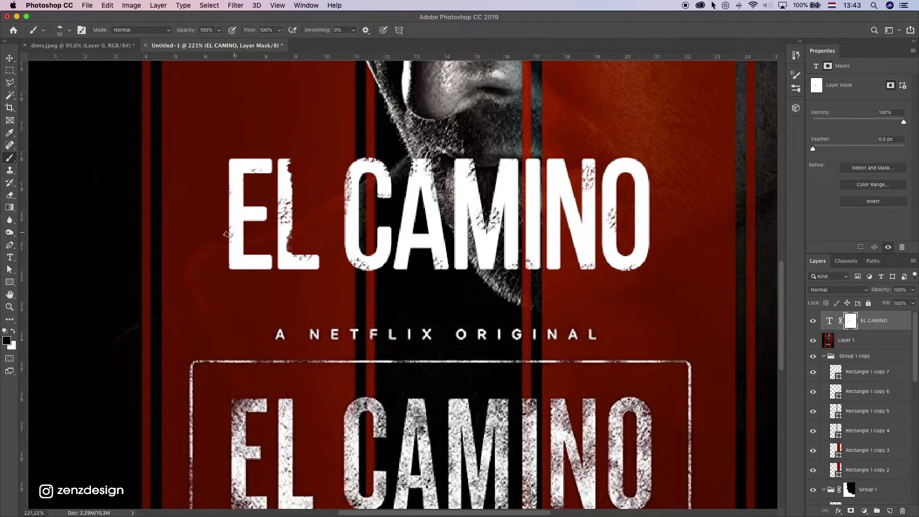
{"action": "key", "text": "super+z"}
Roughen the left and upper edges of the E with the 10 px Heavy Smear Wax Crayon brush
{"action": "left_click_drag", "start_coordinate": [229, 232], "coordinate": [222, 200]}
{"action": "left_click", "coordinate": [222, 172]}
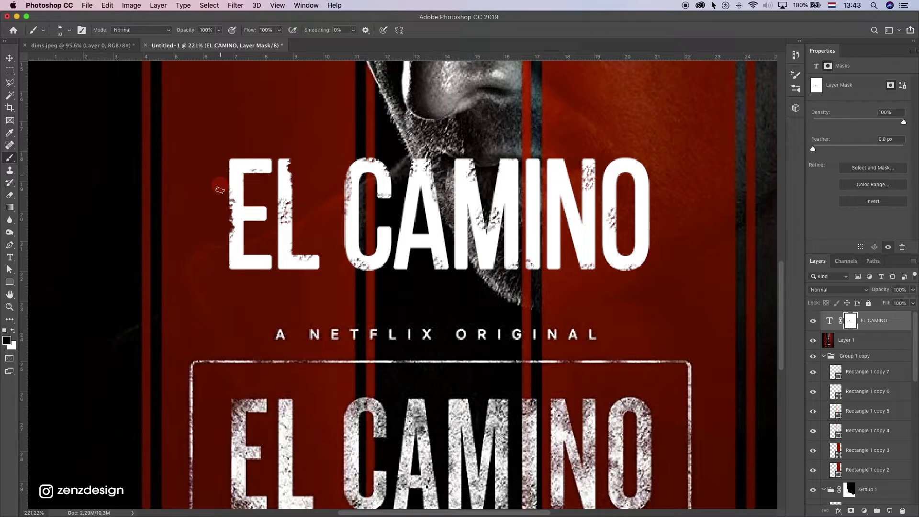
{"action": "left_click_drag", "start_coordinate": [194, 145], "coordinate": [239, 158]}
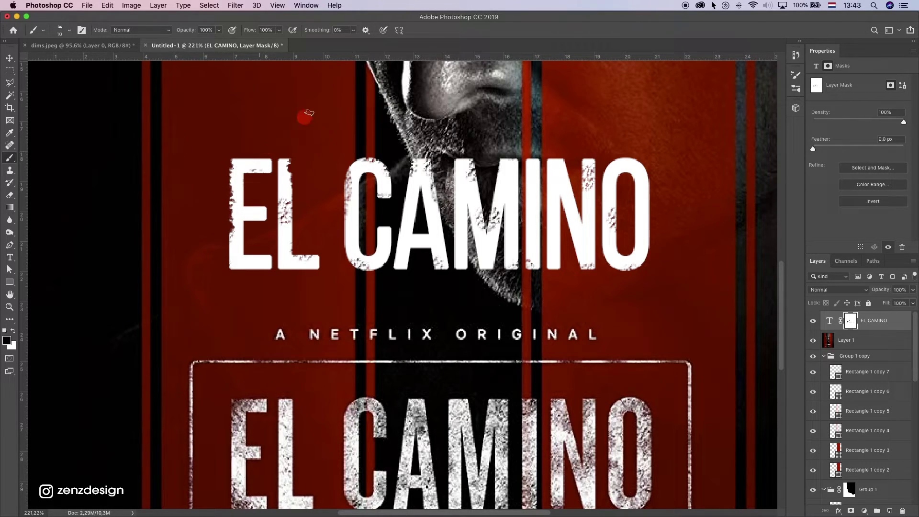
{"action": "left_click_drag", "start_coordinate": [309, 113], "coordinate": [314, 109]}
Enlarge the wax crayon brush and dab black wear marks across the title's letters on its mask, undoing the last dab
{"action": "key", "text": "bracketright"}
{"action": "key", "text": "bracketright"}
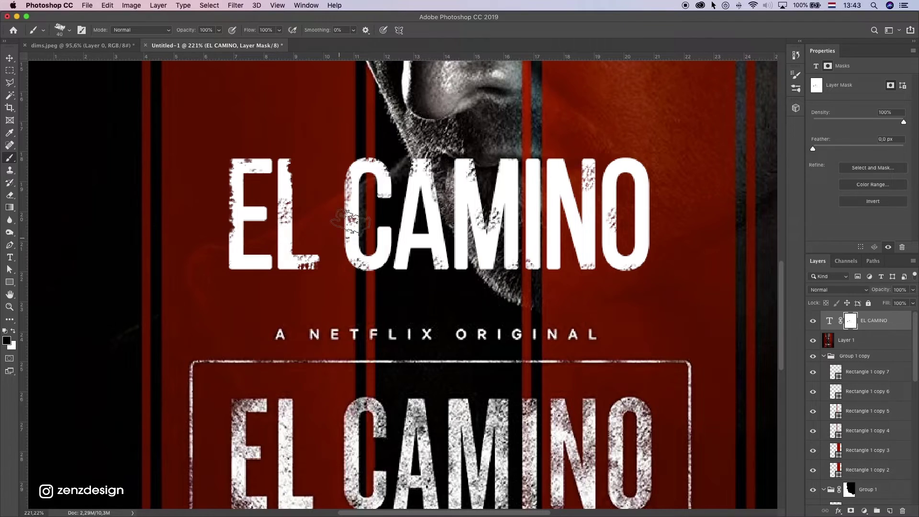
{"action": "left_click", "coordinate": [469, 244]}
{"action": "left_click", "coordinate": [571, 175]}
{"action": "scroll", "coordinate": [372, 271], "scroll_direction": "down", "scroll_amount": 3}
{"action": "left_click", "coordinate": [298, 263]}
{"action": "left_click", "coordinate": [519, 210]}
{"action": "left_click", "coordinate": [367, 241]}
{"action": "left_click", "coordinate": [395, 259]}
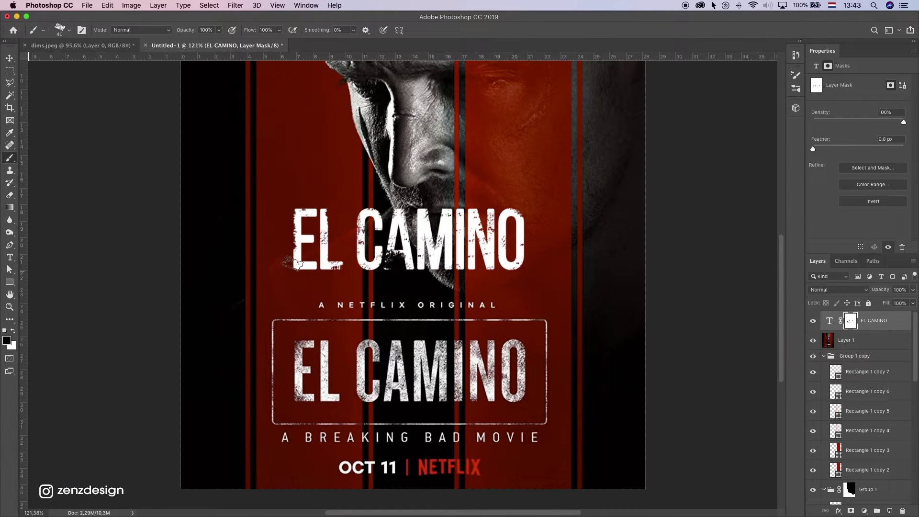
{"action": "key", "text": "super+z"}
Choose another textured brush and add wear marks to the L, A and O in the title's mask, undoing the dab on the I
{"action": "scroll", "coordinate": [209, 222], "scroll_direction": "up", "scroll_amount": 2}
{"action": "left_click", "coordinate": [69, 30]}
{"action": "double_click", "coordinate": [179, 257]}
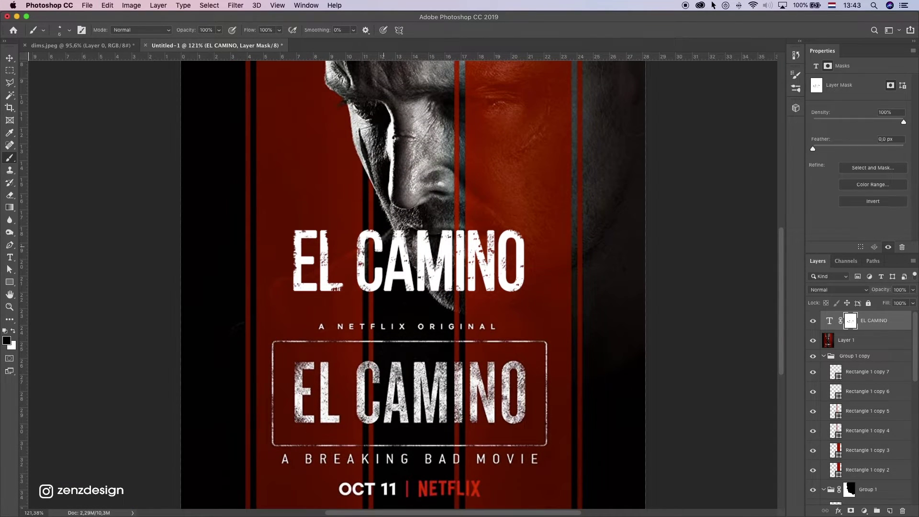
{"action": "left_click", "coordinate": [330, 278]}
{"action": "left_click", "coordinate": [391, 285]}
{"action": "left_click", "coordinate": [457, 265]}
{"action": "key", "text": "super+z"}
{"action": "left_click", "coordinate": [514, 257]}
Enlarge the spatter brush to 250 px, undo the trial stroke and lower the brush opacity to 59%
{"action": "scroll", "coordinate": [502, 272], "scroll_direction": "down", "scroll_amount": 4}
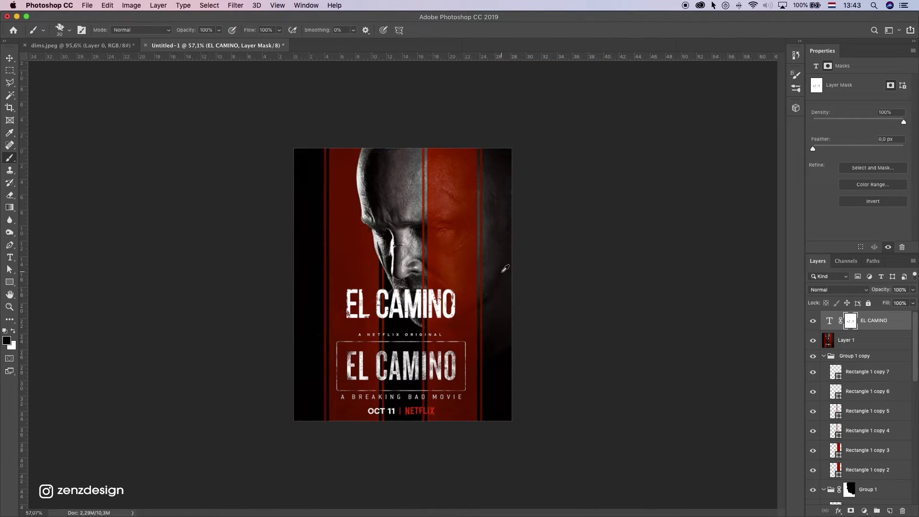
{"action": "key", "text": "super+0"}
{"action": "key", "text": "bracketright"}
{"action": "key", "text": "bracketright"}
{"action": "key", "text": "bracketright"}
{"action": "key", "text": "bracketright"}
{"action": "key", "text": "bracketright"}
{"action": "key", "text": "bracketright"}
{"action": "key", "text": "bracketright"}
{"action": "key", "text": "bracketright"}
{"action": "key", "text": "bracketright"}
{"action": "key", "text": "bracketright"}
{"action": "key", "text": "bracketright"}
{"action": "key", "text": "bracketright"}
{"action": "key", "text": "super+z"}
{"action": "left_click", "coordinate": [219, 29]}
{"action": "left_click_drag", "start_coordinate": [221, 41], "coordinate": [200, 42]}
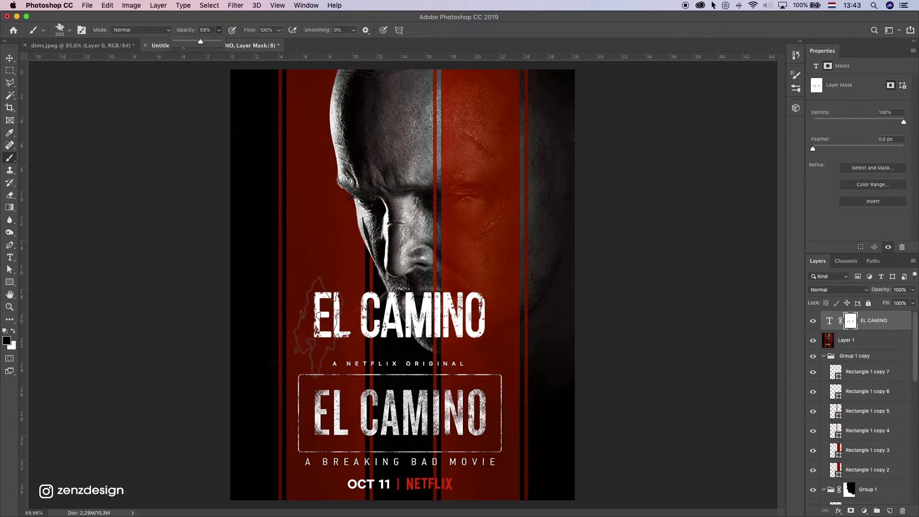
{"action": "scroll", "coordinate": [435, 316], "scroll_direction": "up", "scroll_amount": 5}
{"action": "scroll", "coordinate": [452, 319], "scroll_direction": "down", "scroll_amount": 4}
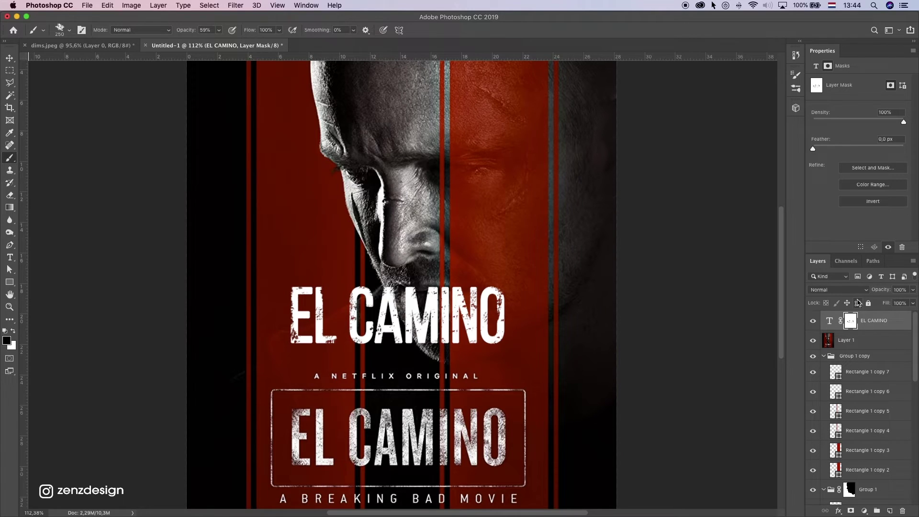
Set the EL CAMINO title layer's opacity to 75% and move it exactly over the reference title inside the frame
{"action": "left_click", "coordinate": [912, 290]}
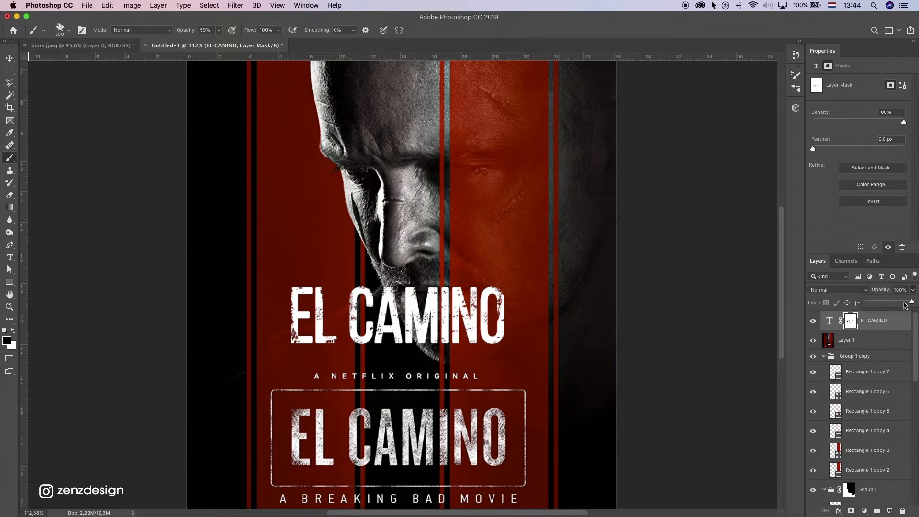
{"action": "left_click_drag", "start_coordinate": [906, 305], "coordinate": [903, 303]}
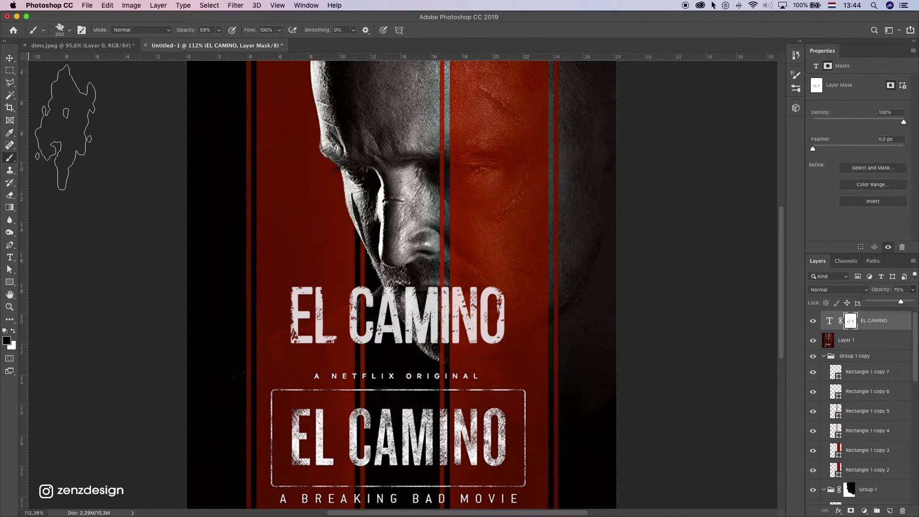
{"action": "left_click", "coordinate": [8, 52]}
{"action": "left_click", "coordinate": [10, 54]}
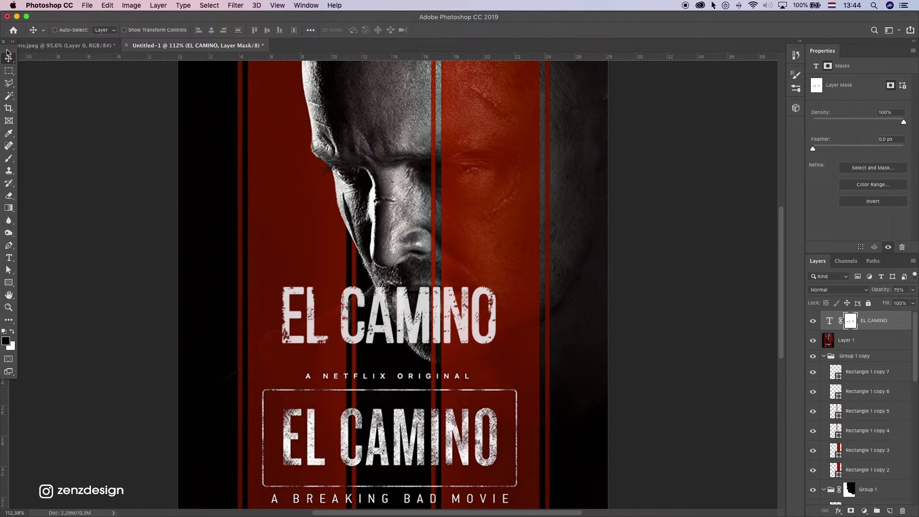
{"action": "left_click_drag", "start_coordinate": [7, 51], "coordinate": [17, 76]}
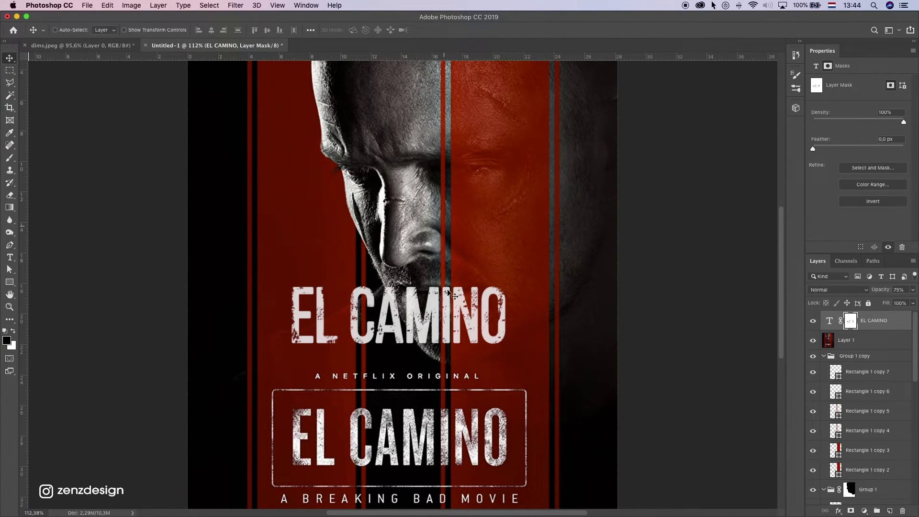
{"action": "mouse_move", "coordinate": [450, 293]}
{"action": "left_mouse_down"}
{"action": "mouse_move", "coordinate": [467, 378]}
{"action": "mouse_move", "coordinate": [465, 237]}
{"action": "mouse_move", "coordinate": [459, 304]}
{"action": "left_mouse_up"}
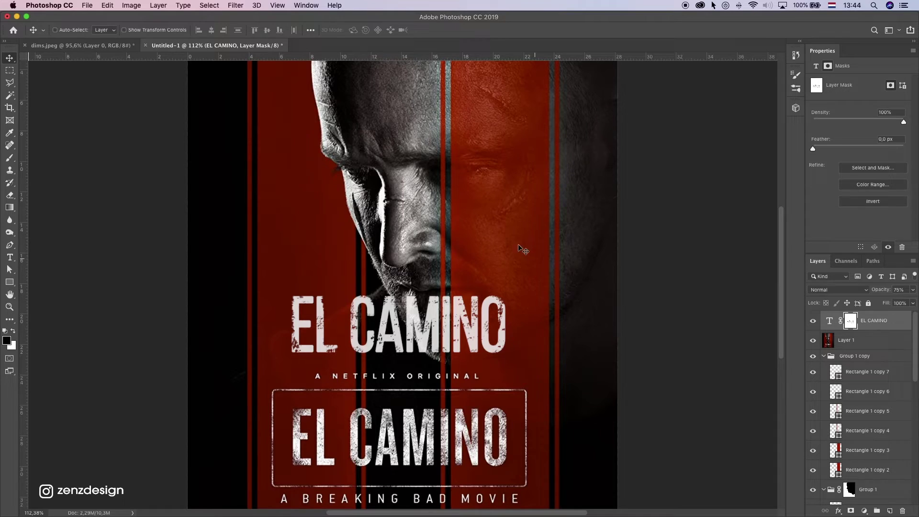
{"action": "left_click_drag", "start_coordinate": [523, 250], "coordinate": [442, 380]}
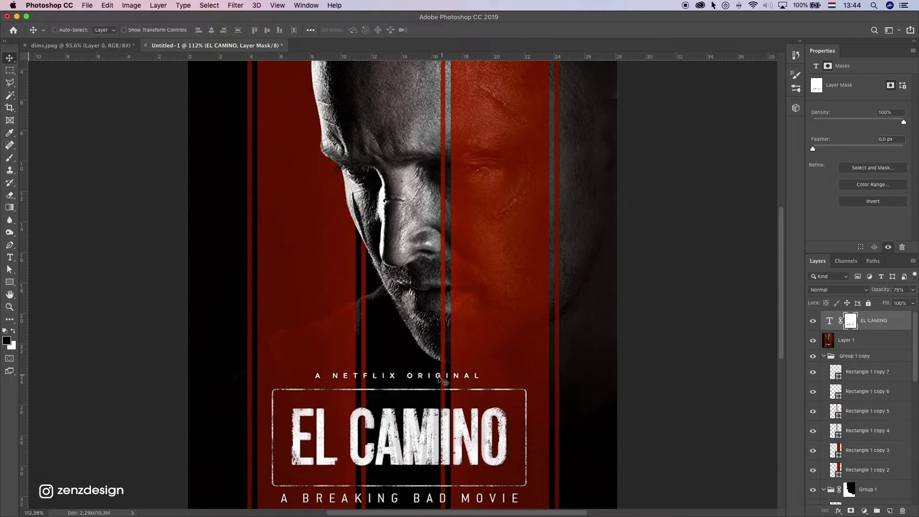
Draw a 475 × 181 px rounded rectangle over the reference frame with a 10 px radius, no fill and a 3 px white stroke
{"action": "scroll", "coordinate": [442, 379], "scroll_direction": "down", "scroll_amount": 3}
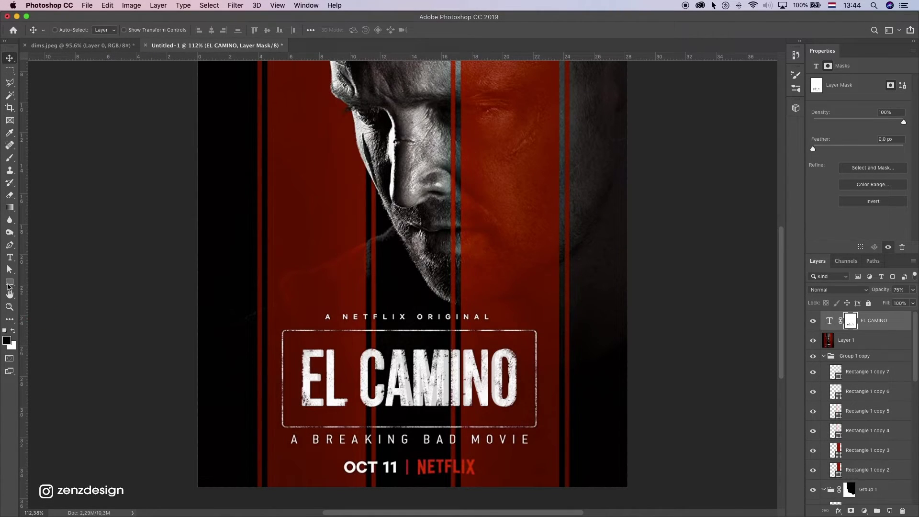
{"action": "left_click", "coordinate": [9, 286]}
{"action": "left_click", "coordinate": [50, 290]}
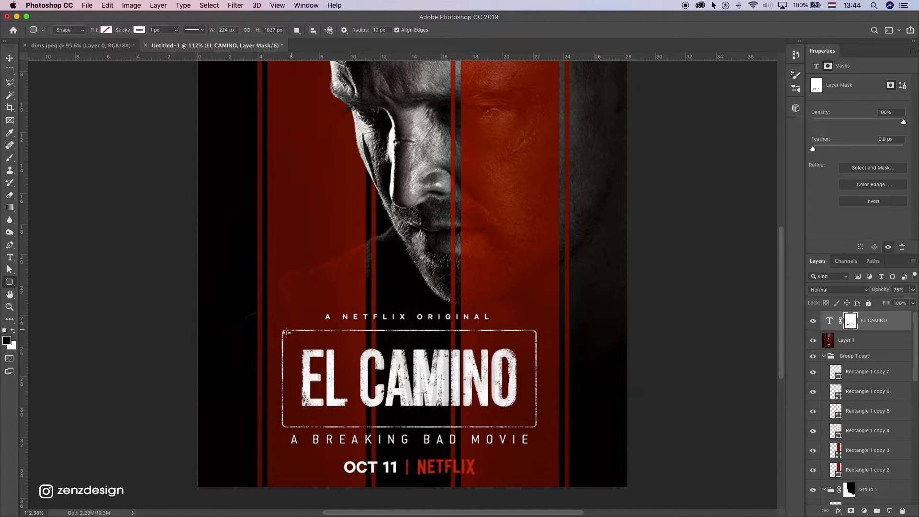
{"action": "mouse_move", "coordinate": [286, 330]}
{"action": "left_mouse_down"}
{"action": "mouse_move", "coordinate": [436, 402]}
{"action": "mouse_move", "coordinate": [539, 350]}
{"action": "mouse_move", "coordinate": [538, 426]}
{"action": "left_mouse_up"}
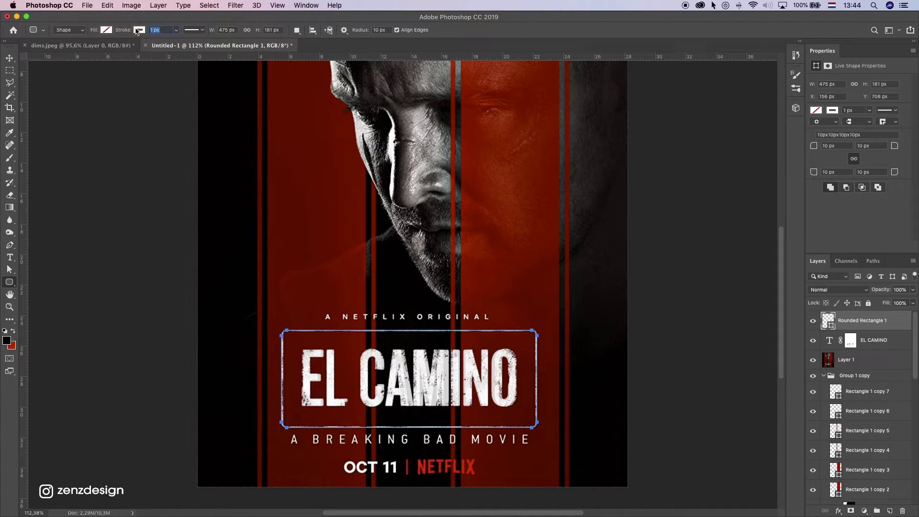
{"action": "key", "text": "Return"}
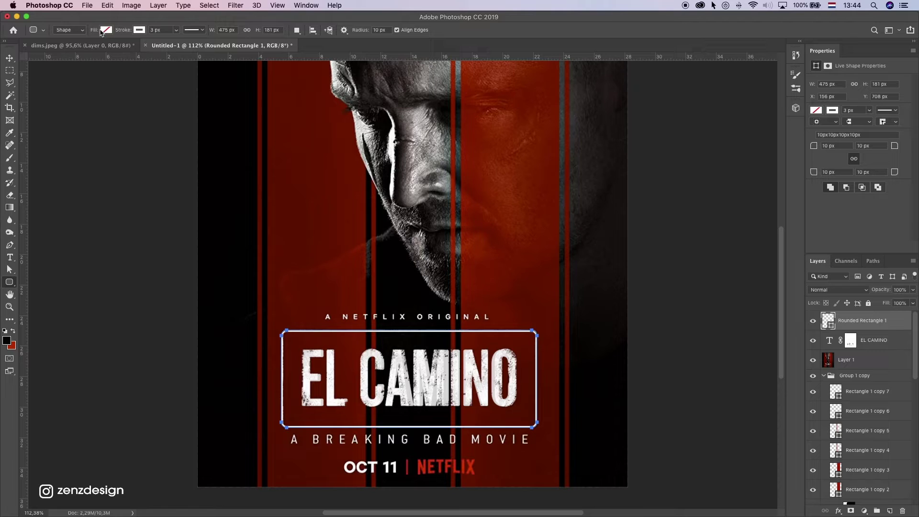
Add a layer mask to the rounded rectangle frame and make the mask active
{"action": "right_click", "coordinate": [899, 319]}
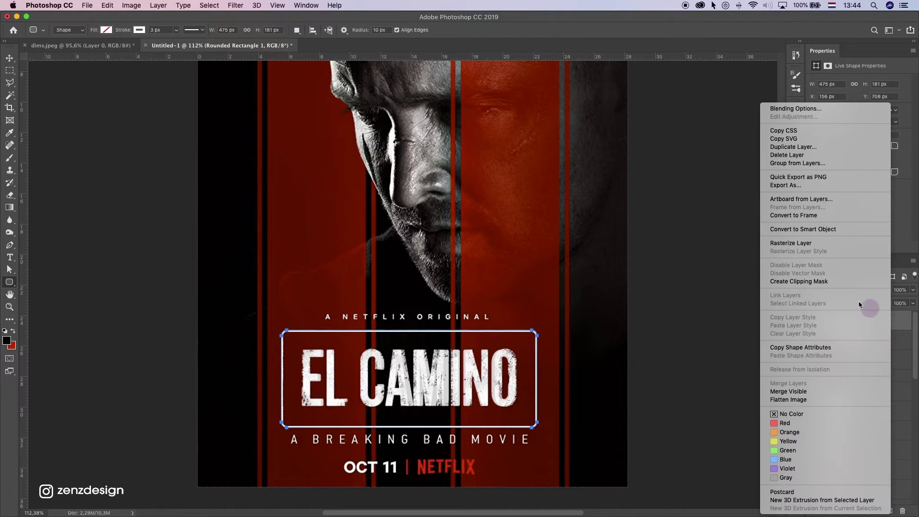
{"action": "left_click", "coordinate": [689, 308]}
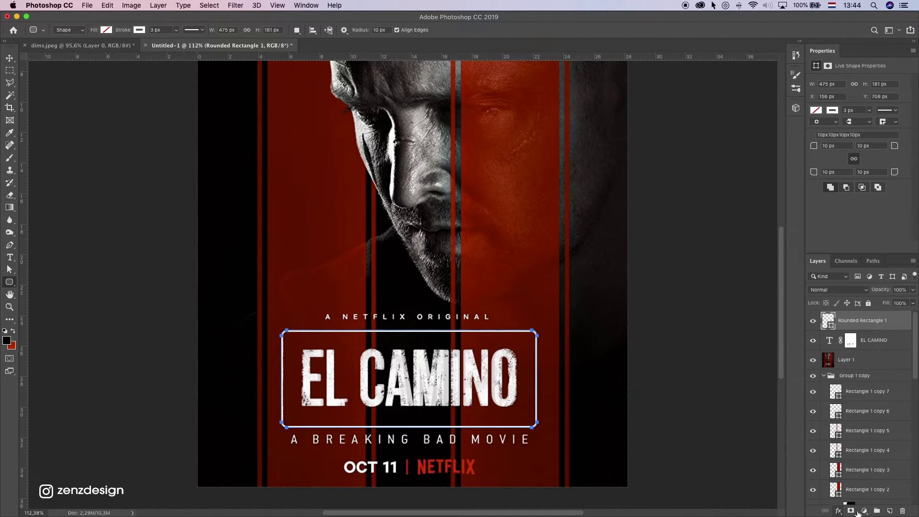
{"action": "left_click", "coordinate": [851, 511]}
{"action": "left_click", "coordinate": [852, 327]}
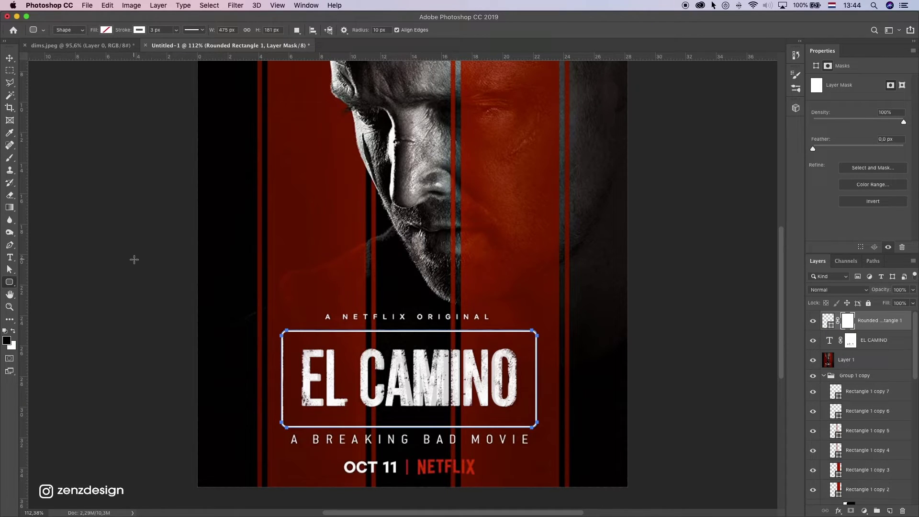
Choose the spatter brush for the frame's mask and hide the reference poster layer
{"action": "left_click", "coordinate": [10, 158]}
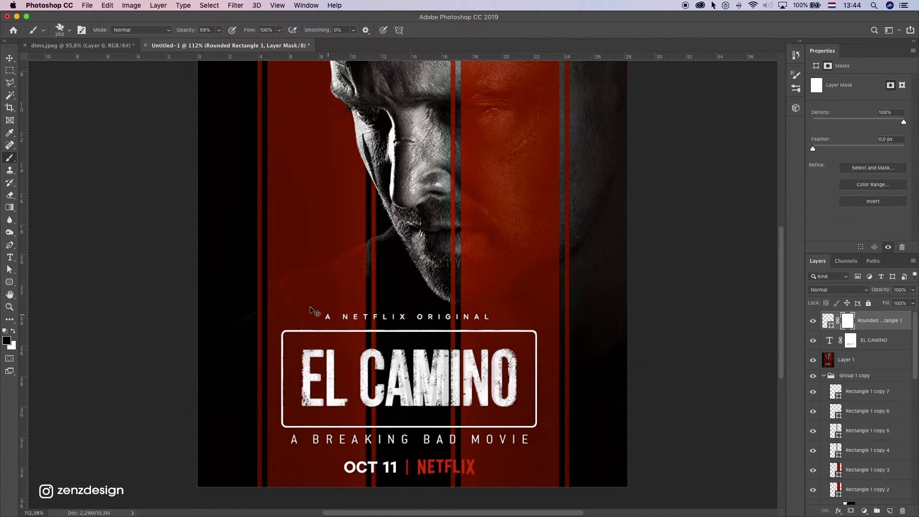
{"action": "left_click", "coordinate": [813, 365]}
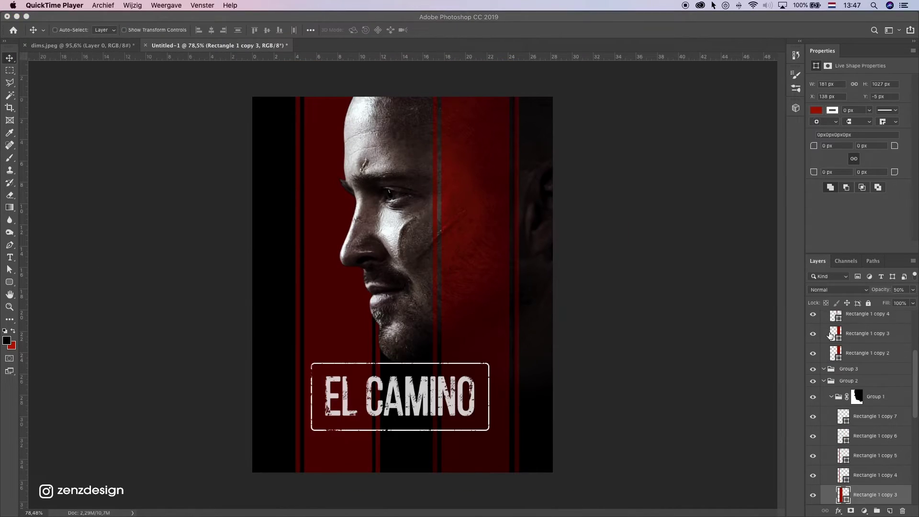
Collapse the Group 1 copy stripe group and compare the poster with and without Group 1
{"action": "scroll", "coordinate": [838, 333], "scroll_direction": "up", "scroll_amount": 4}
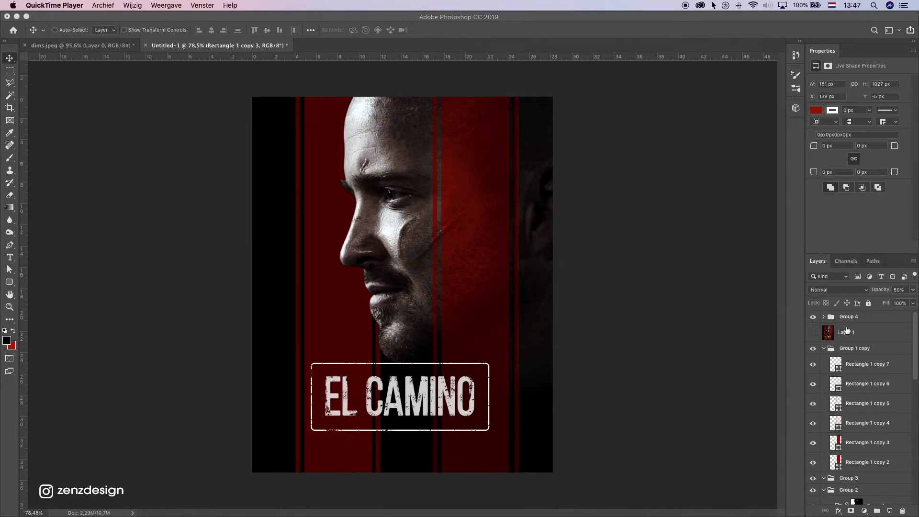
{"action": "left_click", "coordinate": [828, 351]}
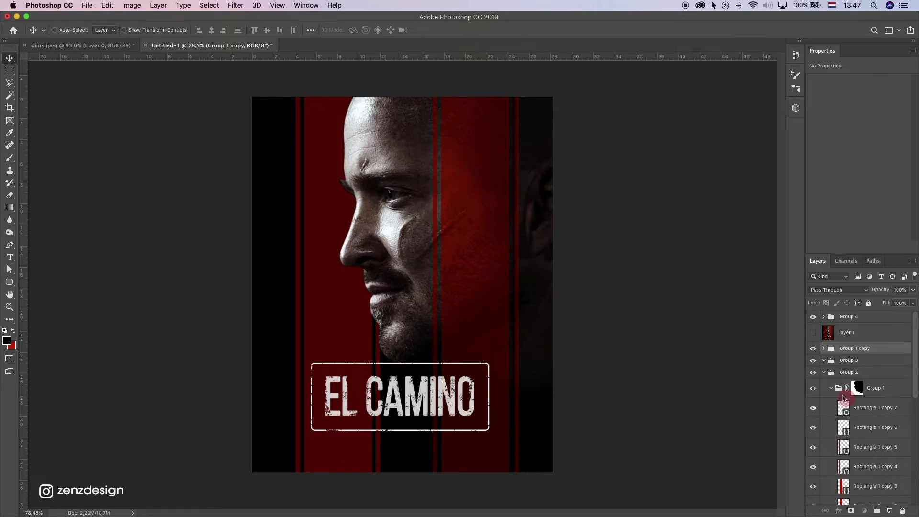
{"action": "left_click", "coordinate": [843, 398]}
{"action": "left_click", "coordinate": [813, 388]}
{"action": "left_click", "coordinate": [813, 388]}
Add a new layer above the Color Balance 1 adjustment and clip it to the portrait layer
{"action": "scroll", "coordinate": [843, 422], "scroll_direction": "down", "scroll_amount": 5}
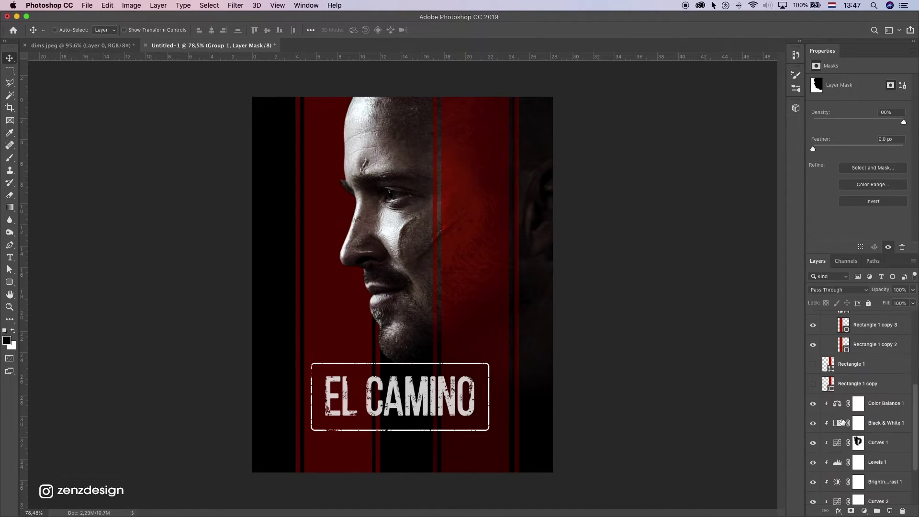
{"action": "scroll", "coordinate": [841, 421], "scroll_direction": "down", "scroll_amount": 4}
{"action": "left_click", "coordinate": [891, 330]}
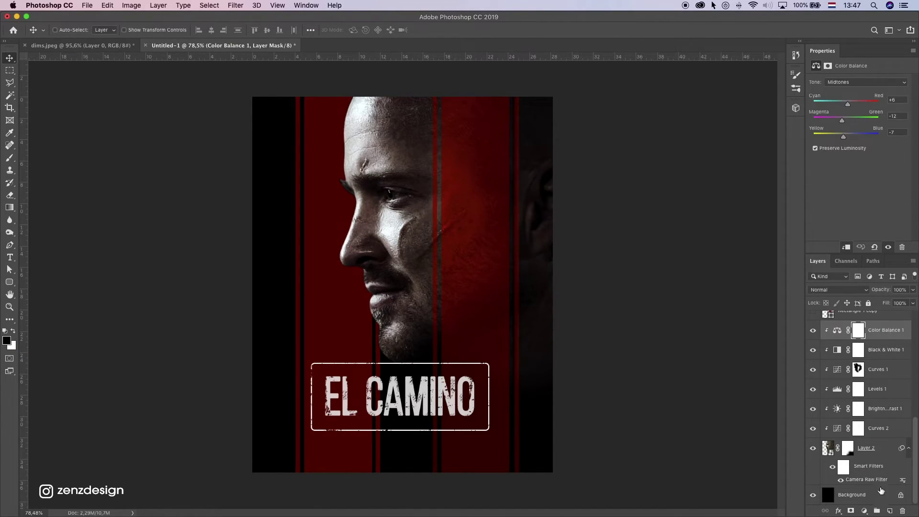
{"action": "left_click", "coordinate": [890, 511]}
{"action": "right_click", "coordinate": [858, 330]}
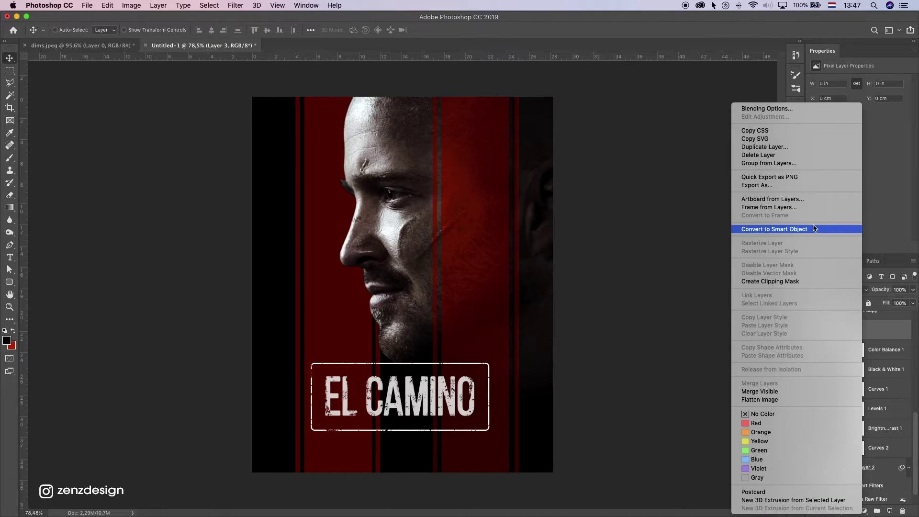
{"action": "left_click", "coordinate": [765, 282]}
Fill the new clipped layer with 50% Gray and set its blend mode to Overlay
{"action": "left_click", "coordinate": [139, 6]}
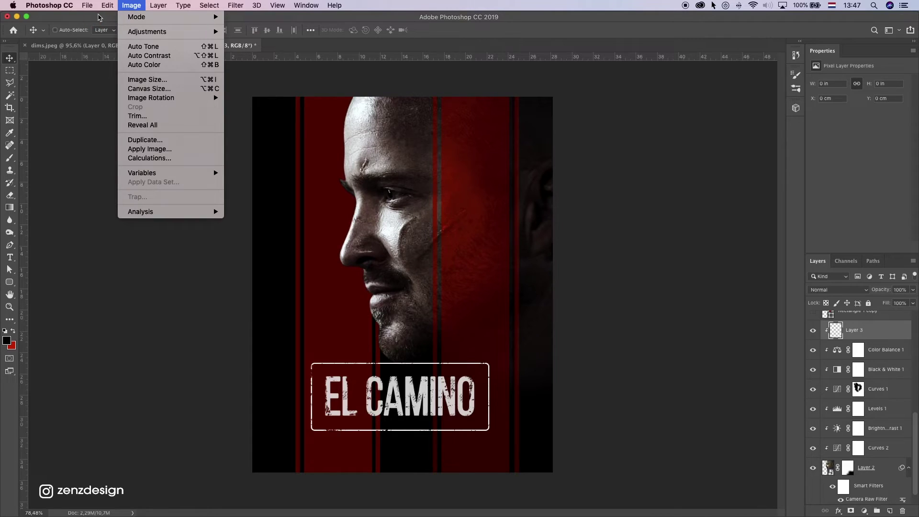
{"action": "mouse_move", "coordinate": [107, 5]}
{"action": "left_click", "coordinate": [115, 158]}
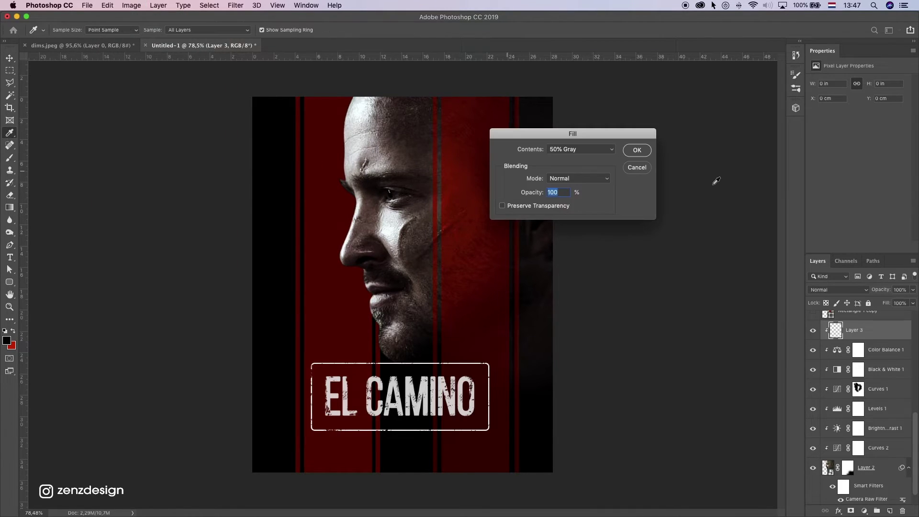
{"action": "left_click", "coordinate": [631, 151]}
{"action": "key", "text": "v"}
{"action": "left_click", "coordinate": [828, 290]}
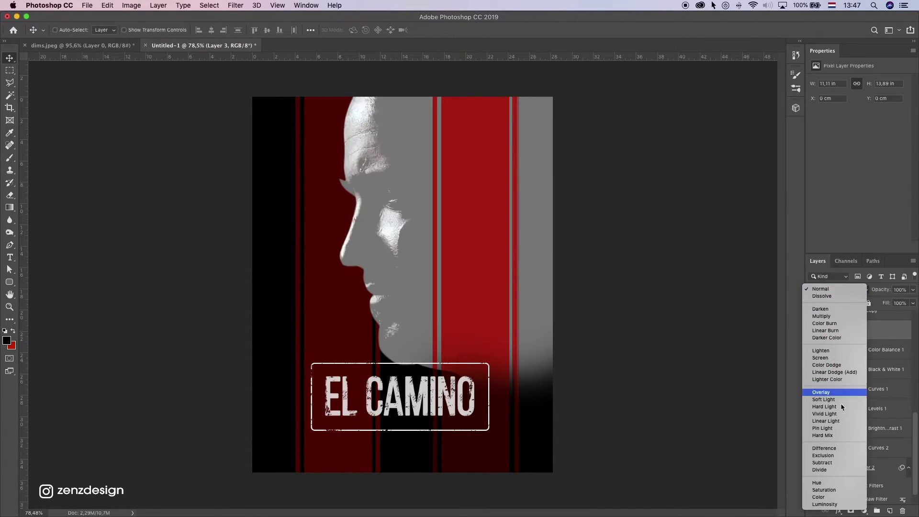
{"action": "left_click", "coordinate": [843, 383]}
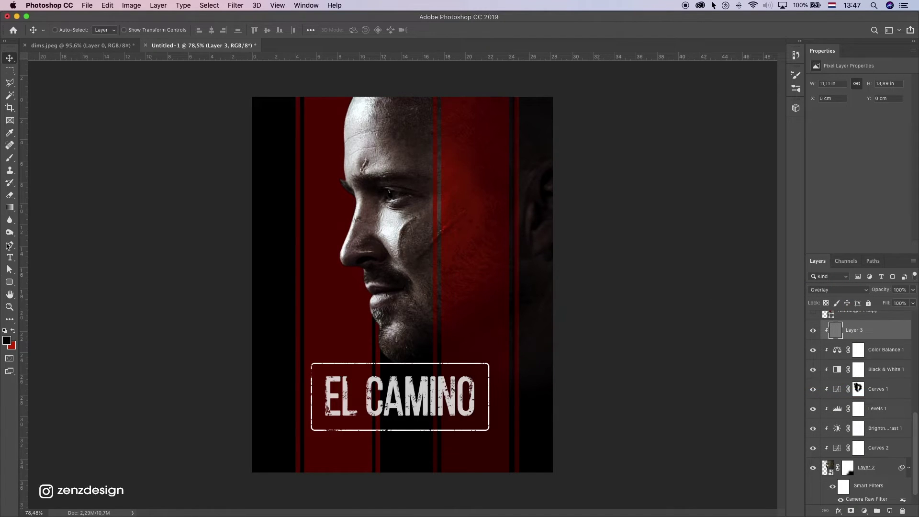
Burn the face on the gray layer with a 90 px Burn tool set to Highlights at 49% exposure, comparing with the layer hidden
{"action": "left_click", "coordinate": [8, 246]}
{"action": "left_click", "coordinate": [9, 220]}
{"action": "left_click", "coordinate": [9, 232]}
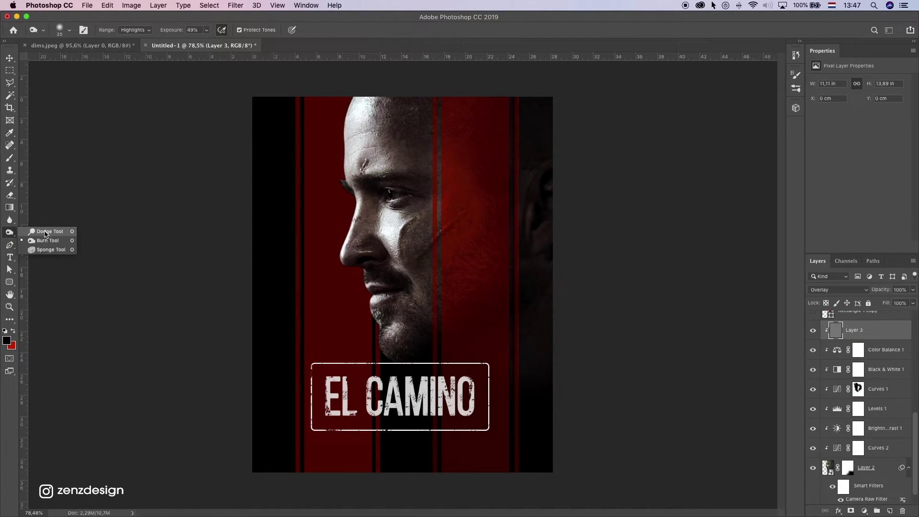
{"action": "left_click", "coordinate": [47, 240]}
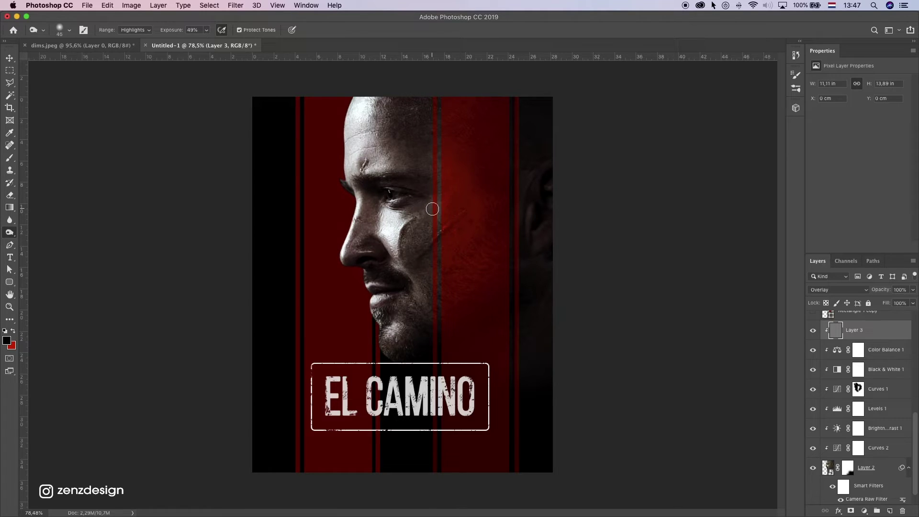
{"action": "left_click", "coordinate": [136, 30]}
{"action": "left_click", "coordinate": [136, 37]}
{"action": "key", "text": "bracketright"}
{"action": "mouse_move", "coordinate": [377, 267]}
{"action": "left_mouse_down"}
{"action": "mouse_move", "coordinate": [375, 255]}
{"action": "mouse_move", "coordinate": [581, 227]}
{"action": "left_mouse_up"}
{"action": "left_click_drag", "start_coordinate": [382, 141], "coordinate": [359, 232]}
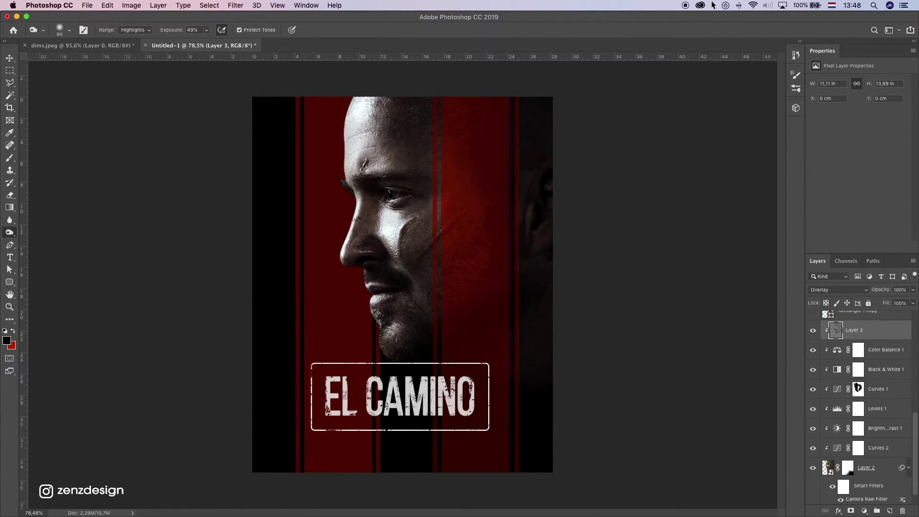
{"action": "left_click", "coordinate": [813, 330]}
{"action": "left_click", "coordinate": [813, 330]}
Burn the face from forehead to chin with the range set to Midtones and 26% exposure, comparing with the layer hidden
{"action": "left_click", "coordinate": [330, 304], "text": "ctrl+alt"}
{"action": "left_click", "coordinate": [135, 29]}
{"action": "left_click", "coordinate": [134, 22]}
{"action": "left_click", "coordinate": [207, 30]}
{"action": "left_click_drag", "start_coordinate": [185, 42], "coordinate": [172, 41]}
{"action": "mouse_move", "coordinate": [366, 158]}
{"action": "left_mouse_down"}
{"action": "mouse_move", "coordinate": [471, 344]}
{"action": "mouse_move", "coordinate": [457, 180]}
{"action": "mouse_move", "coordinate": [387, 382]}
{"action": "left_mouse_up"}
{"action": "scroll", "coordinate": [386, 382], "scroll_direction": "down", "scroll_amount": 2}
{"action": "scroll", "coordinate": [386, 382], "scroll_direction": "up", "scroll_amount": 2}
{"action": "left_click", "coordinate": [813, 330]}
{"action": "left_click", "coordinate": [813, 330]}
Try the Burn tool on Shadows at 15% exposure and undo the last stroke
{"action": "left_click", "coordinate": [136, 30]}
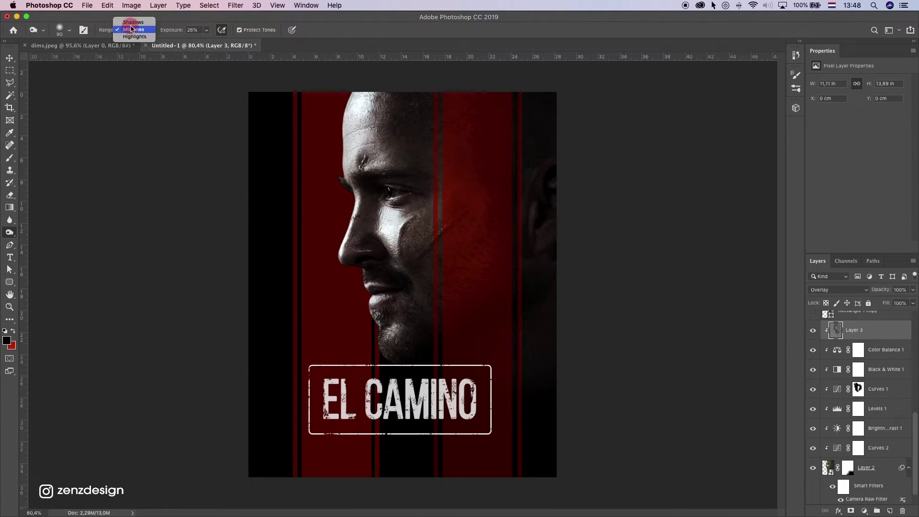
{"action": "left_click", "coordinate": [134, 22]}
{"action": "left_click_drag", "start_coordinate": [206, 30], "coordinate": [199, 42]}
{"action": "key", "text": "super+z"}
{"action": "scroll", "coordinate": [429, 304], "scroll_direction": "down", "scroll_amount": 2}
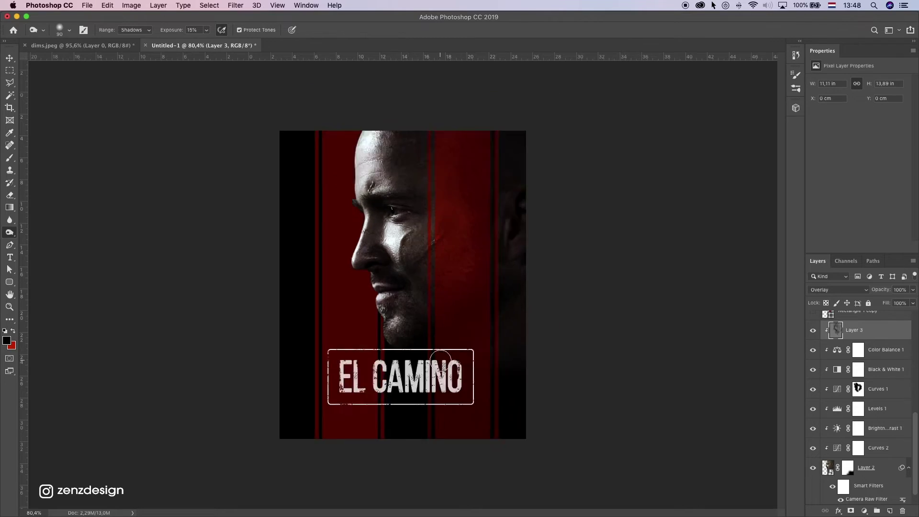
{"action": "scroll", "coordinate": [458, 297], "scroll_direction": "up", "scroll_amount": 3}
Dodge the highlights around the eye with a 60 px Dodge tool at 66% exposure, and undo the last stroke
{"action": "left_click", "coordinate": [14, 232]}
{"action": "left_click", "coordinate": [40, 232]}
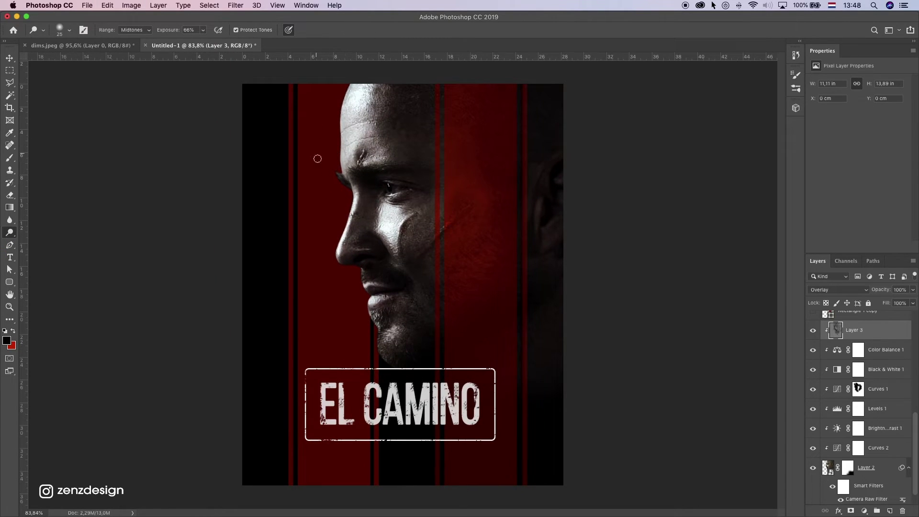
{"action": "key", "text": "alt+shift+h"}
{"action": "key", "text": "bracketright"}
{"action": "key", "text": "bracketright"}
{"action": "key", "text": "bracketright"}
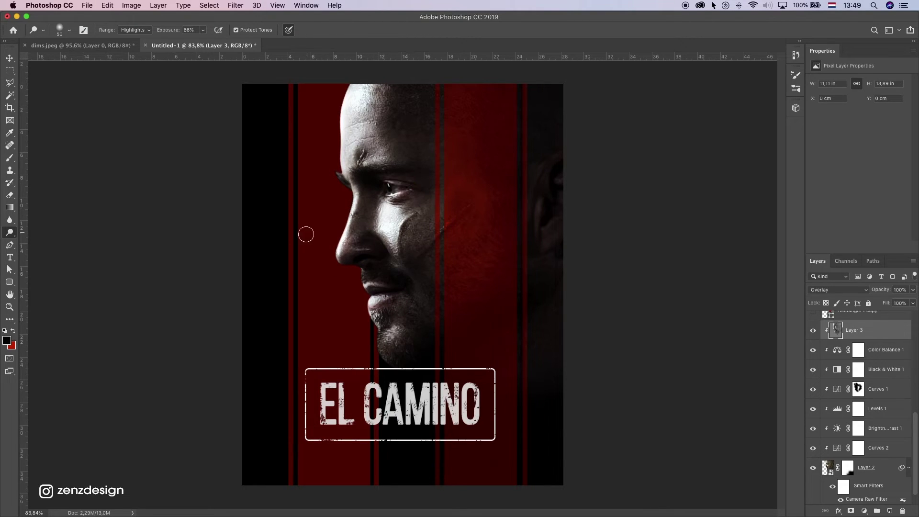
{"action": "key", "text": "super+z"}
Compare the portrait with and without the dodge-and-burn layer at several zoom levels
{"action": "scroll", "coordinate": [331, 244], "scroll_direction": "down", "scroll_amount": 5}
{"action": "left_click", "coordinate": [813, 334]}
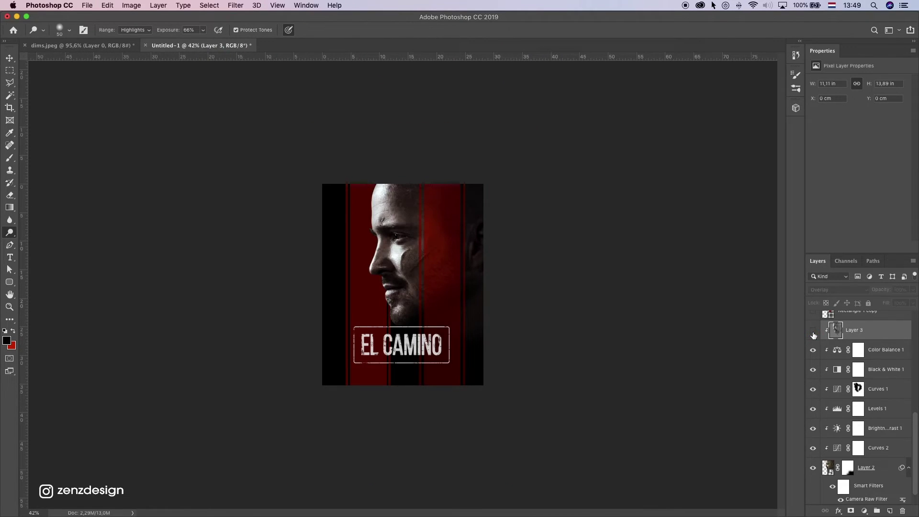
{"action": "left_click", "coordinate": [813, 332]}
{"action": "key", "text": "super+plus"}
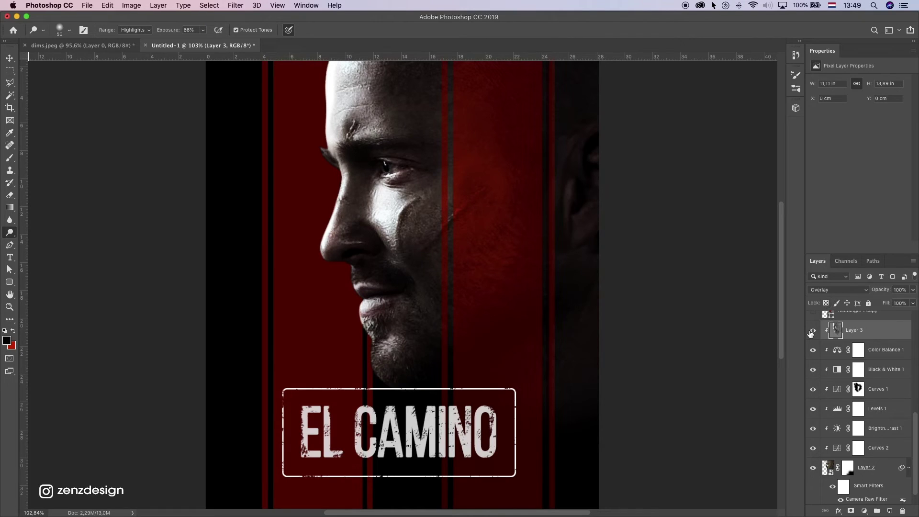
{"action": "left_click", "coordinate": [813, 332]}
{"action": "left_click", "coordinate": [813, 331]}
{"action": "key", "text": "super+minus"}
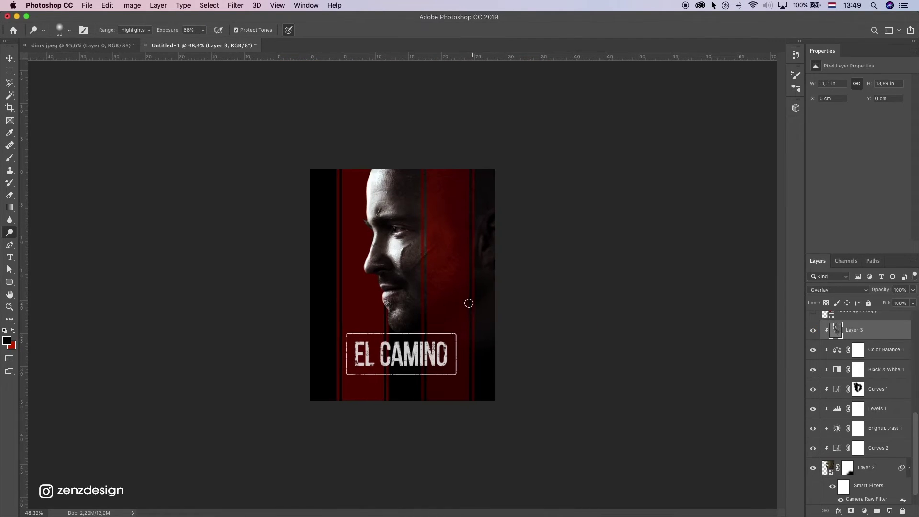
{"action": "scroll", "coordinate": [469, 303], "scroll_direction": "up", "scroll_amount": 5}
{"action": "scroll", "coordinate": [471, 284], "scroll_direction": "down", "scroll_amount": 5}
{"action": "scroll", "coordinate": [456, 290], "scroll_direction": "up", "scroll_amount": 5}
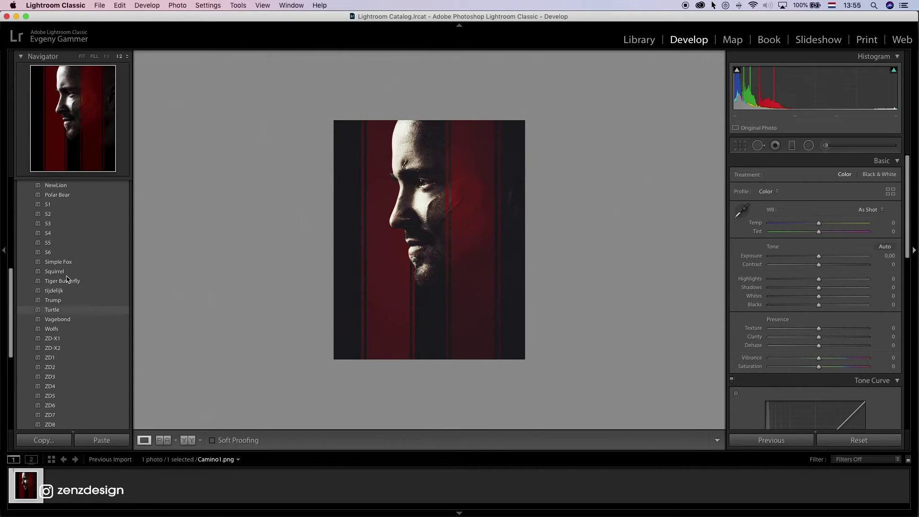
In Lightroom Classic, preview the develop presets on Camino1.png and apply the ZD7 preset
{"action": "scroll", "coordinate": [89, 364], "scroll_direction": "down", "scroll_amount": 2}
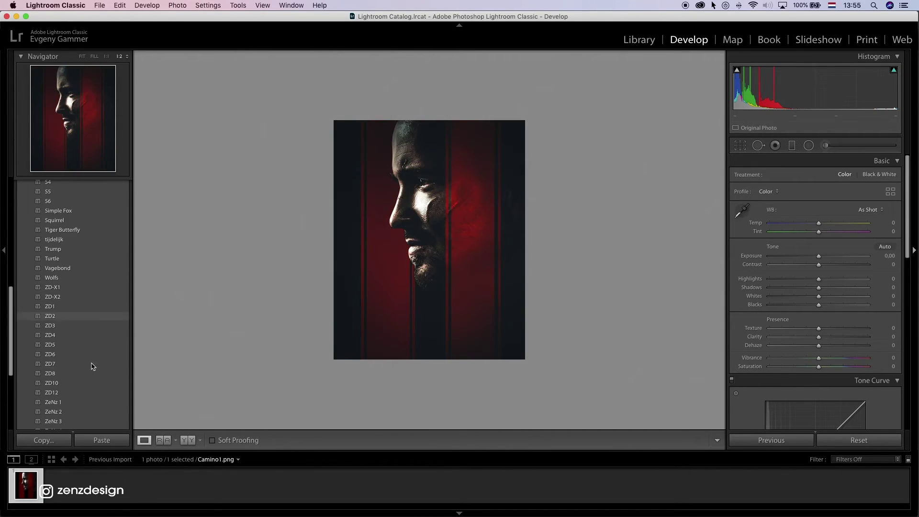
{"action": "scroll", "coordinate": [94, 367], "scroll_direction": "down", "scroll_amount": 1}
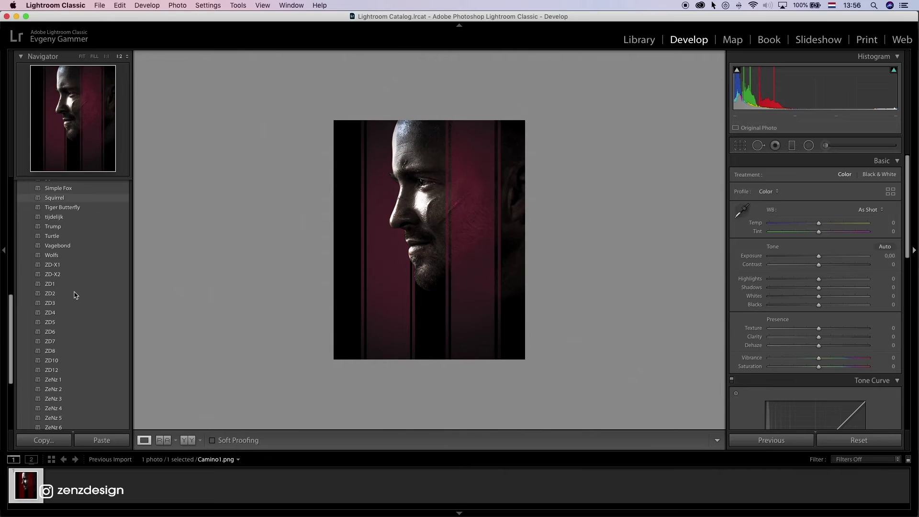
{"action": "left_click", "coordinate": [72, 293]}
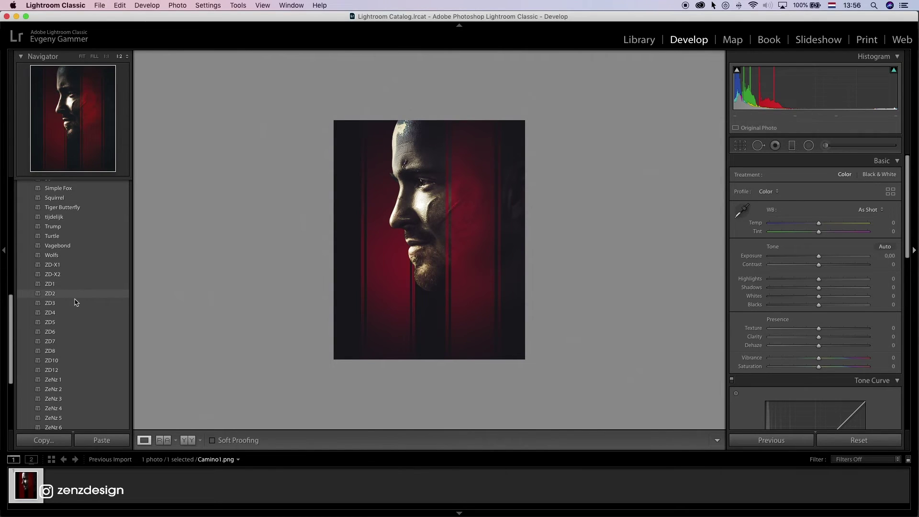
{"action": "left_click", "coordinate": [72, 341]}
Fine-tune the image's tone and presence, raising exposure, highlights, clarity and dehaze while lowering blacks, texture and saturation
{"action": "left_click_drag", "start_coordinate": [817, 258], "coordinate": [824, 257]}
{"action": "left_click_drag", "start_coordinate": [779, 278], "coordinate": [823, 296]}
{"action": "left_click_drag", "start_coordinate": [816, 304], "coordinate": [796, 309]}
{"action": "left_click_drag", "start_coordinate": [808, 308], "coordinate": [812, 308]}
{"action": "mouse_move", "coordinate": [819, 329]}
{"action": "left_mouse_down"}
{"action": "mouse_move", "coordinate": [828, 330]}
{"action": "mouse_move", "coordinate": [814, 330]}
{"action": "left_mouse_up"}
{"action": "left_click_drag", "start_coordinate": [819, 346], "coordinate": [834, 348]}
{"action": "left_click_drag", "start_coordinate": [826, 338], "coordinate": [830, 338]}
{"action": "left_click_drag", "start_coordinate": [809, 367], "coordinate": [799, 370]}
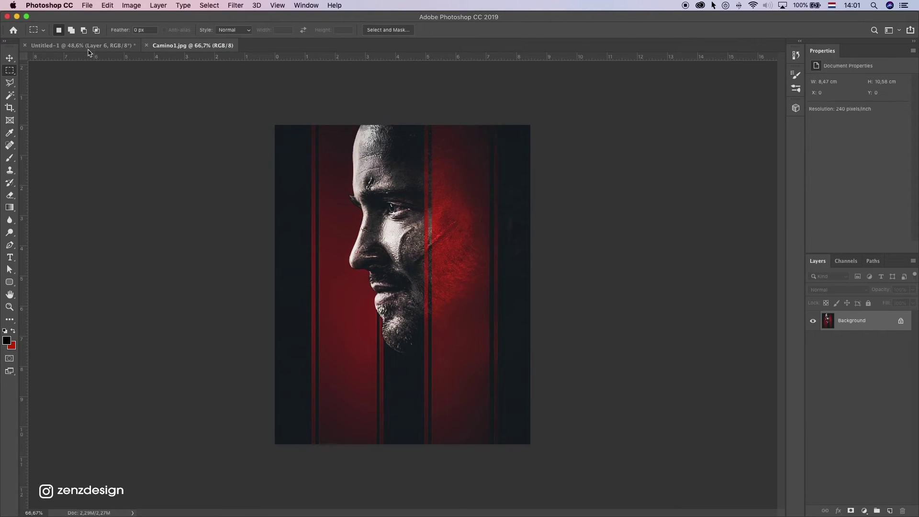
In Photoshop, copy the entire Camino1.jpg image and paste it into the Untitled-1 poster as a new layer
{"action": "key", "text": "super+a"}
{"action": "key", "text": "super+c"}
{"action": "left_click", "coordinate": [127, 46]}
{"action": "key", "text": "super+v"}
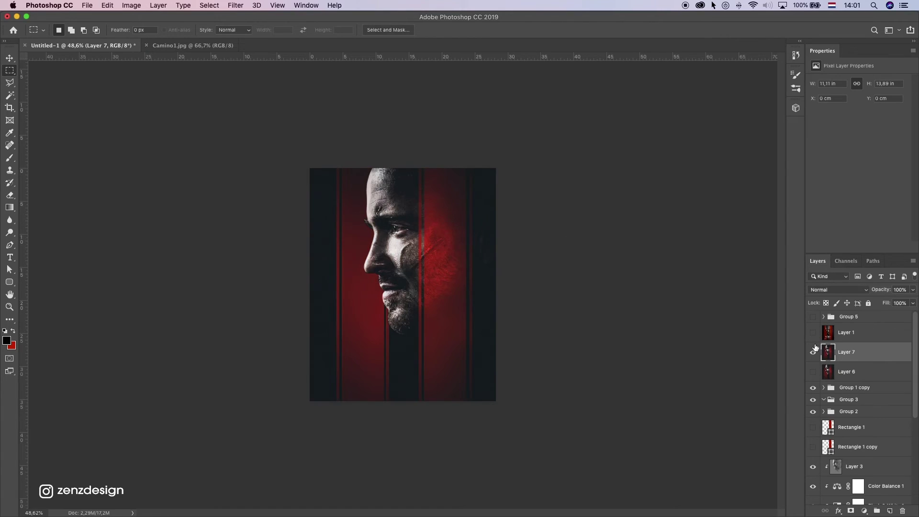
Compare the poster with and without the pasted graded layer, and set that layer's opacity to 67%
{"action": "left_click", "coordinate": [813, 353]}
{"action": "left_click", "coordinate": [813, 353]}
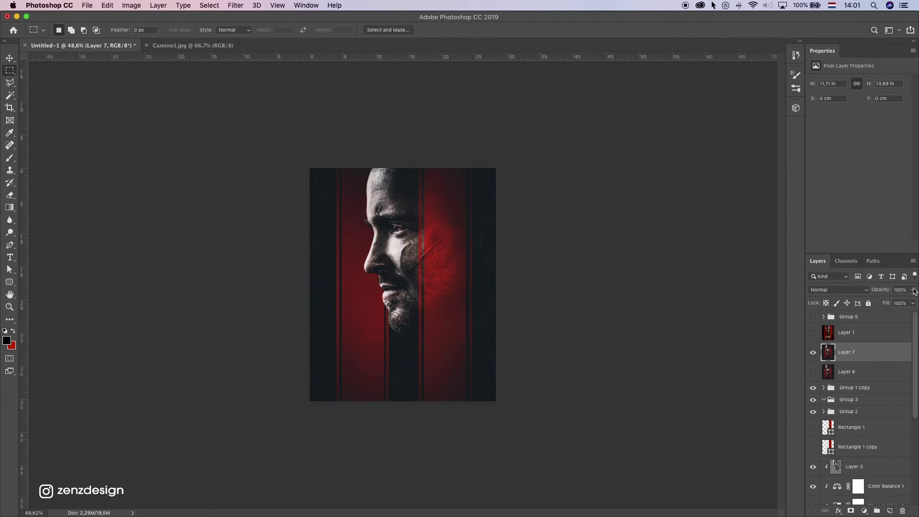
{"action": "mouse_move", "coordinate": [913, 290]}
{"action": "left_mouse_down"}
{"action": "mouse_move", "coordinate": [895, 304]}
{"action": "mouse_move", "coordinate": [912, 302]}
{"action": "left_mouse_up"}
{"action": "scroll", "coordinate": [431, 326], "scroll_direction": "up", "scroll_amount": 2}
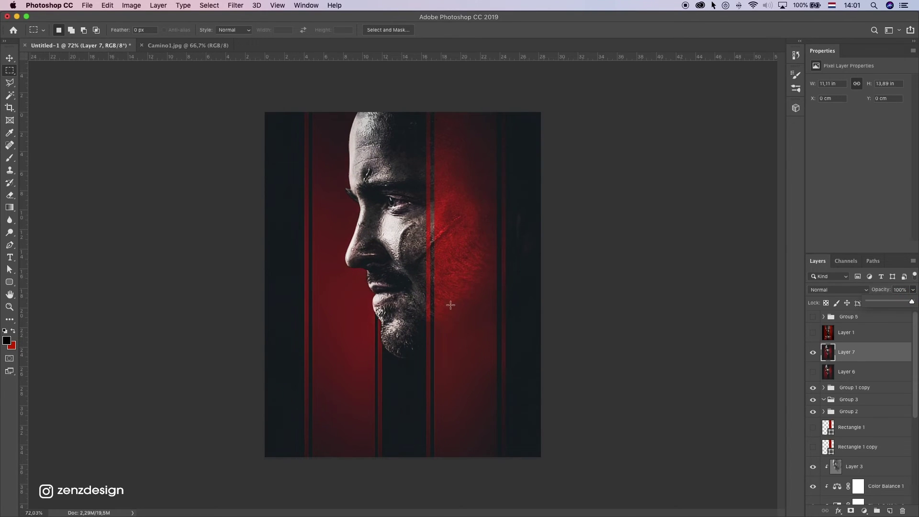
{"action": "scroll", "coordinate": [484, 322], "scroll_direction": "down", "scroll_amount": 2}
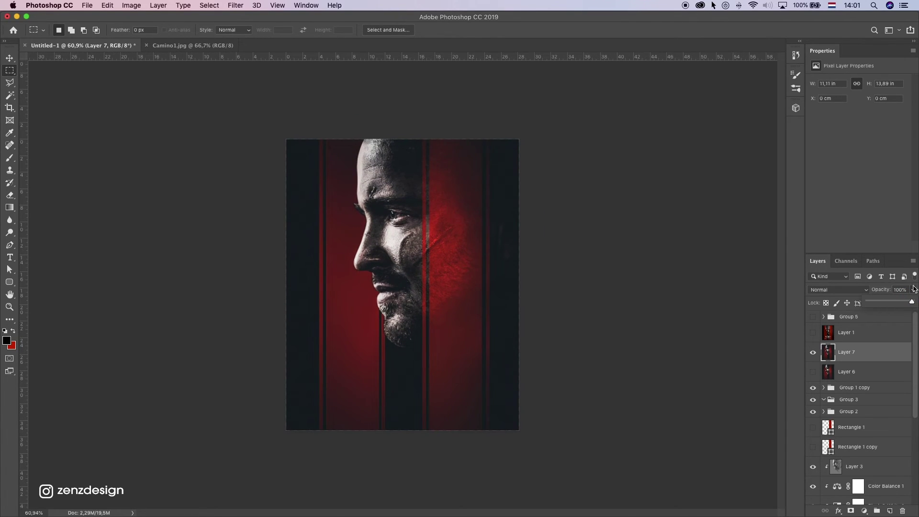
{"action": "left_click_drag", "start_coordinate": [913, 290], "coordinate": [893, 303]}
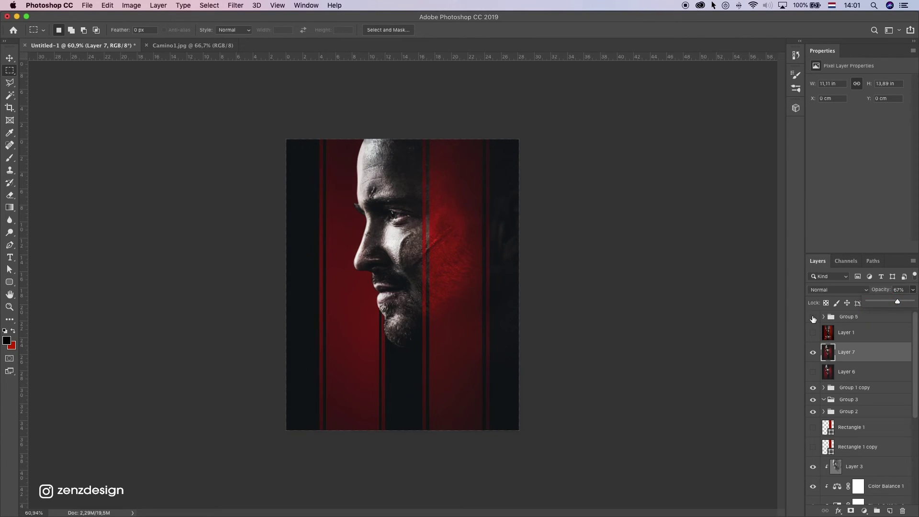
Show the title group Group 5 and compare the complete poster with and without the graded Layer 7
{"action": "left_click", "coordinate": [813, 317]}
{"action": "left_click", "coordinate": [848, 316]}
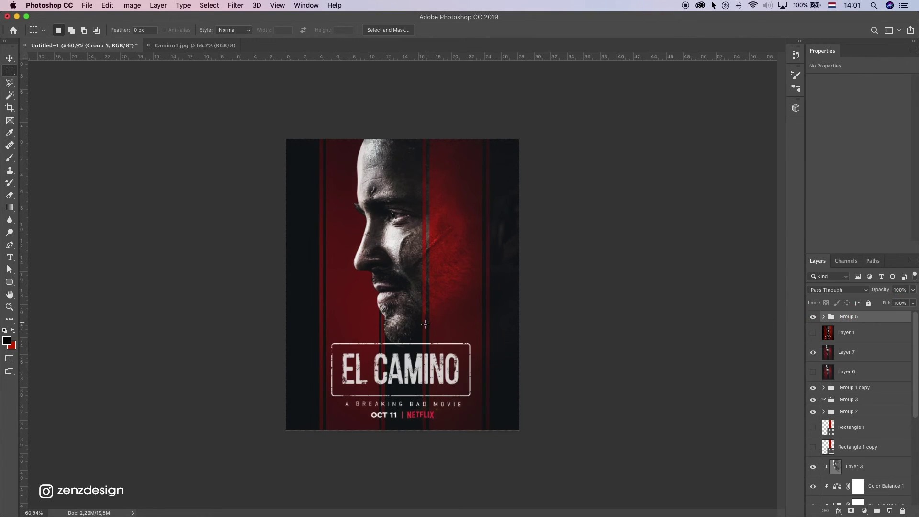
{"action": "scroll", "coordinate": [440, 307], "scroll_direction": "down", "scroll_amount": 3}
{"action": "scroll", "coordinate": [446, 304], "scroll_direction": "up", "scroll_amount": 3}
{"action": "scroll", "coordinate": [551, 290], "scroll_direction": "up", "scroll_amount": 2}
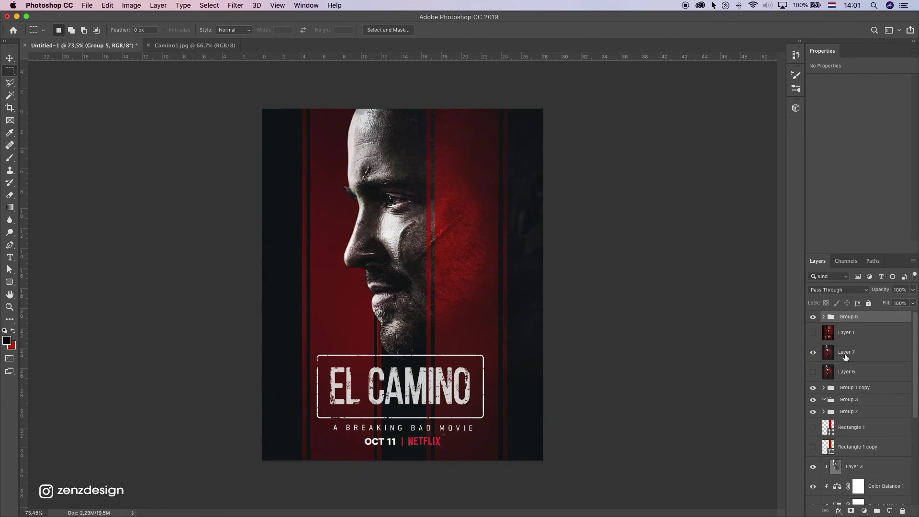
{"action": "left_click", "coordinate": [813, 353]}
{"action": "left_click", "coordinate": [814, 354]}
{"action": "left_click", "coordinate": [813, 353]}
{"action": "scroll", "coordinate": [496, 342], "scroll_direction": "down", "scroll_amount": 2}
Add a Color Balance adjustment above Layer 7 and shift its midtones slightly toward blue and cyan
{"action": "left_click", "coordinate": [881, 351]}
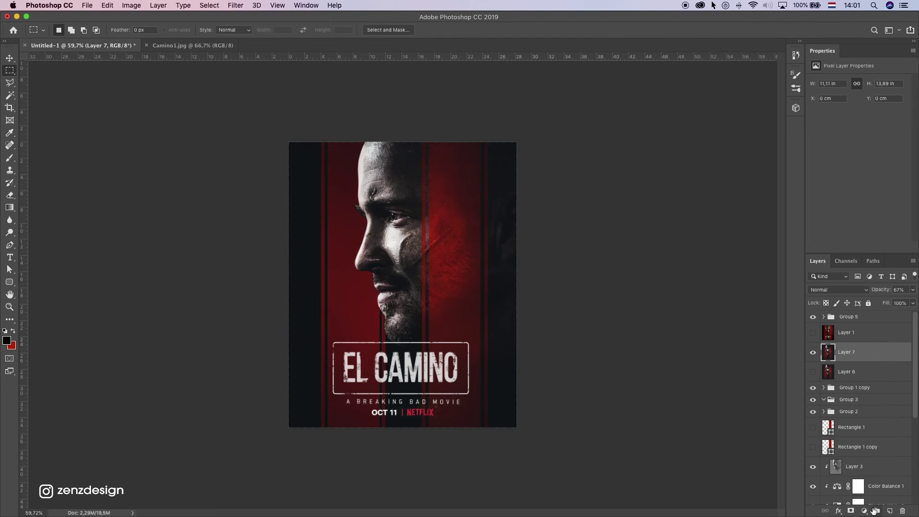
{"action": "left_click", "coordinate": [865, 511]}
{"action": "left_click", "coordinate": [883, 413]}
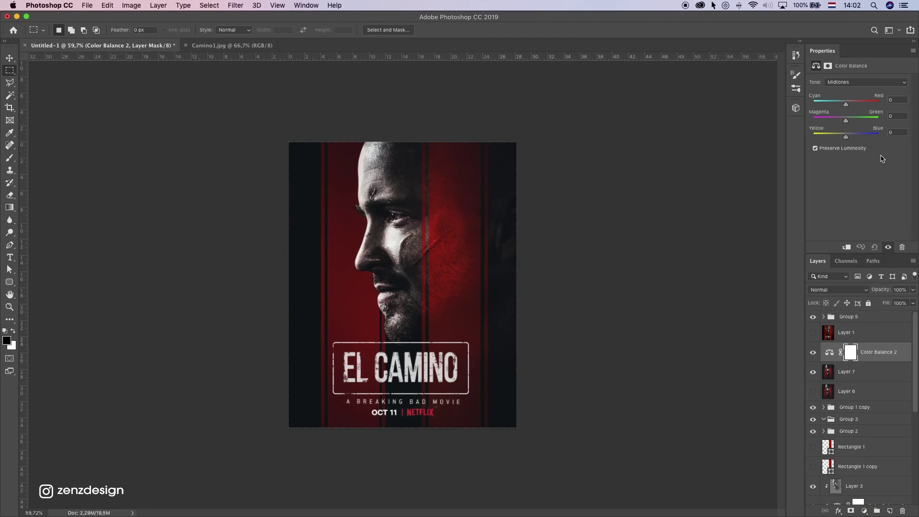
{"action": "mouse_move", "coordinate": [846, 137]}
{"action": "left_mouse_down"}
{"action": "mouse_move", "coordinate": [858, 138]}
{"action": "mouse_move", "coordinate": [839, 139]}
{"action": "mouse_move", "coordinate": [849, 138]}
{"action": "left_mouse_up"}
{"action": "left_click_drag", "start_coordinate": [845, 104], "coordinate": [842, 103]}
{"action": "scroll", "coordinate": [392, 298], "scroll_direction": "down", "scroll_amount": 5}
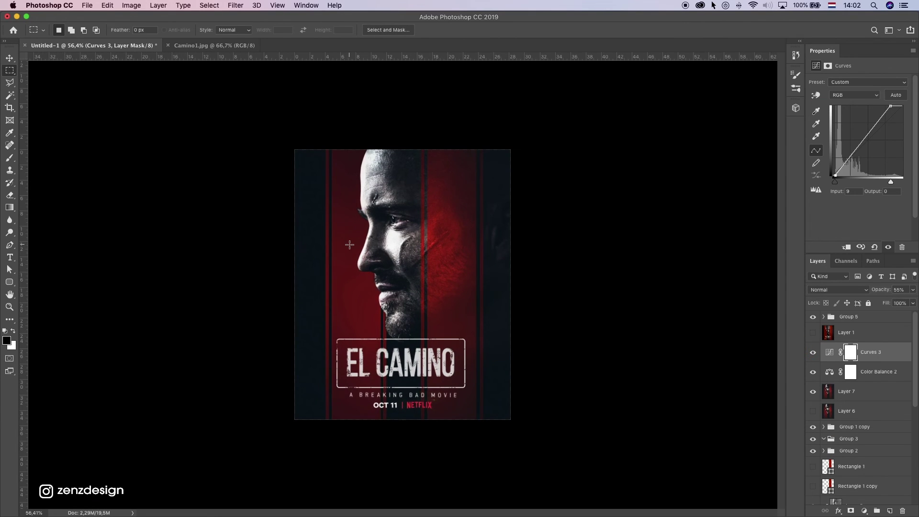
{"action": "scroll", "coordinate": [347, 253], "scroll_direction": "up", "scroll_amount": 3}
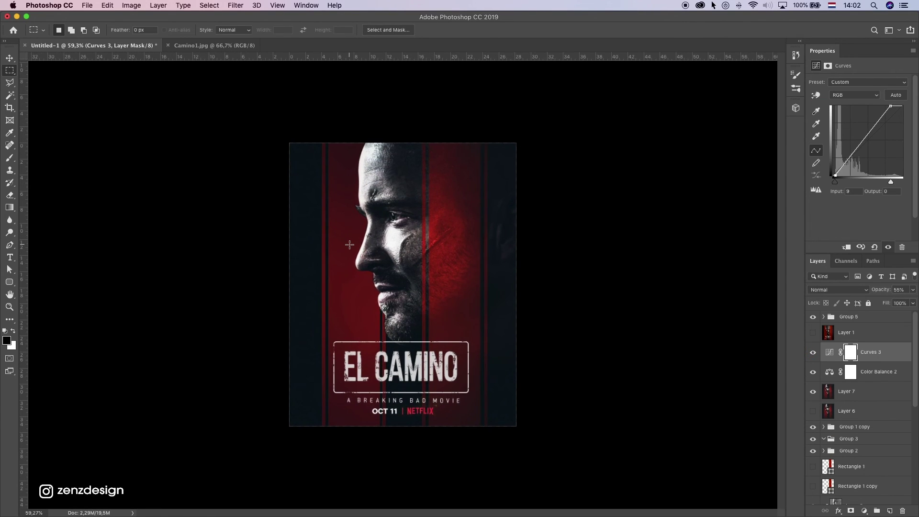
{"action": "scroll", "coordinate": [347, 254], "scroll_direction": "down", "scroll_amount": 3}
{"action": "scroll", "coordinate": [347, 249], "scroll_direction": "up", "scroll_amount": 3}
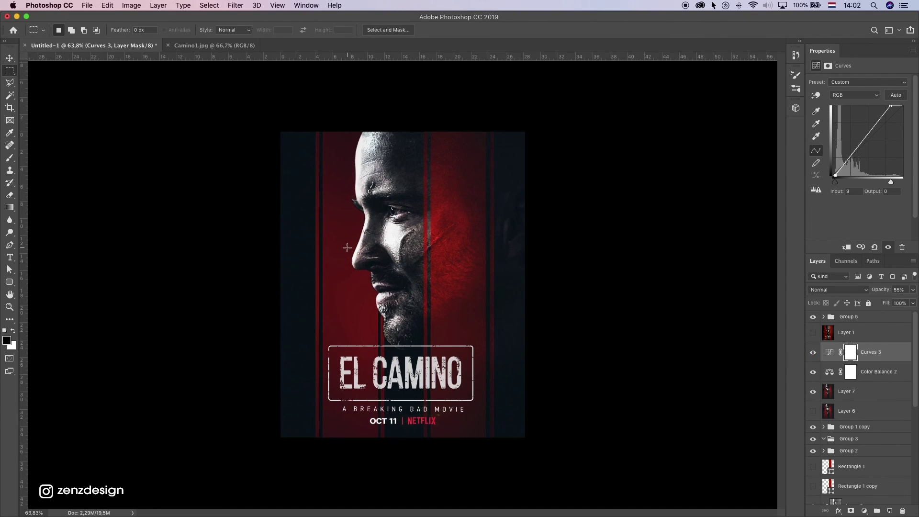